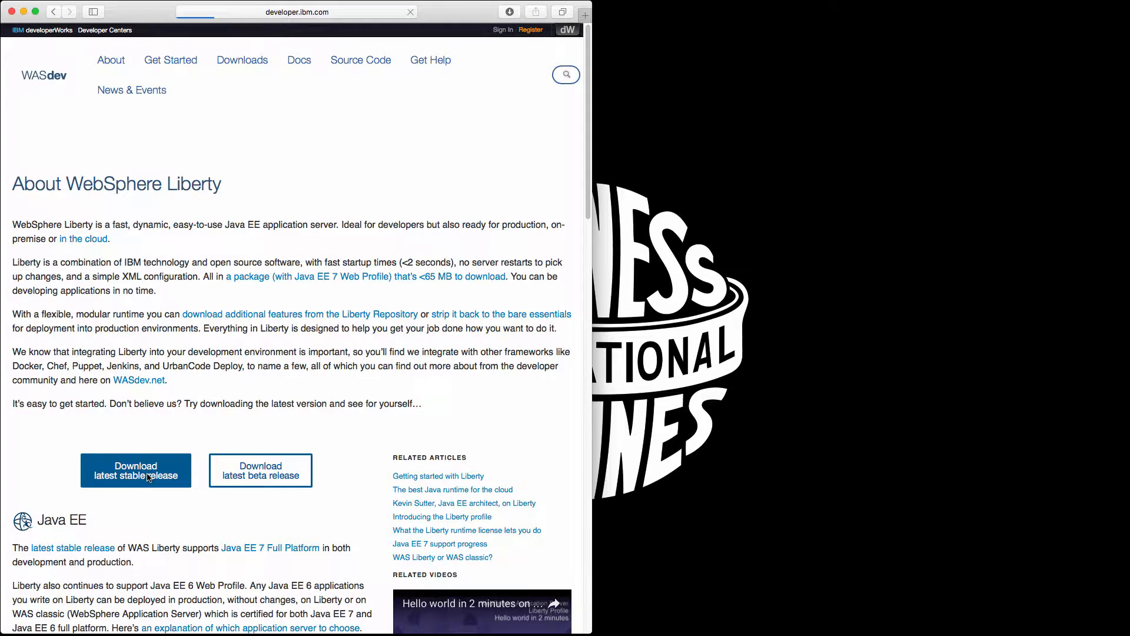
Download Liberty with Java EE 7, accepting its license agreement, and show the browser's list of downloads.
{"action": "left_click", "coordinate": [174, 370]}
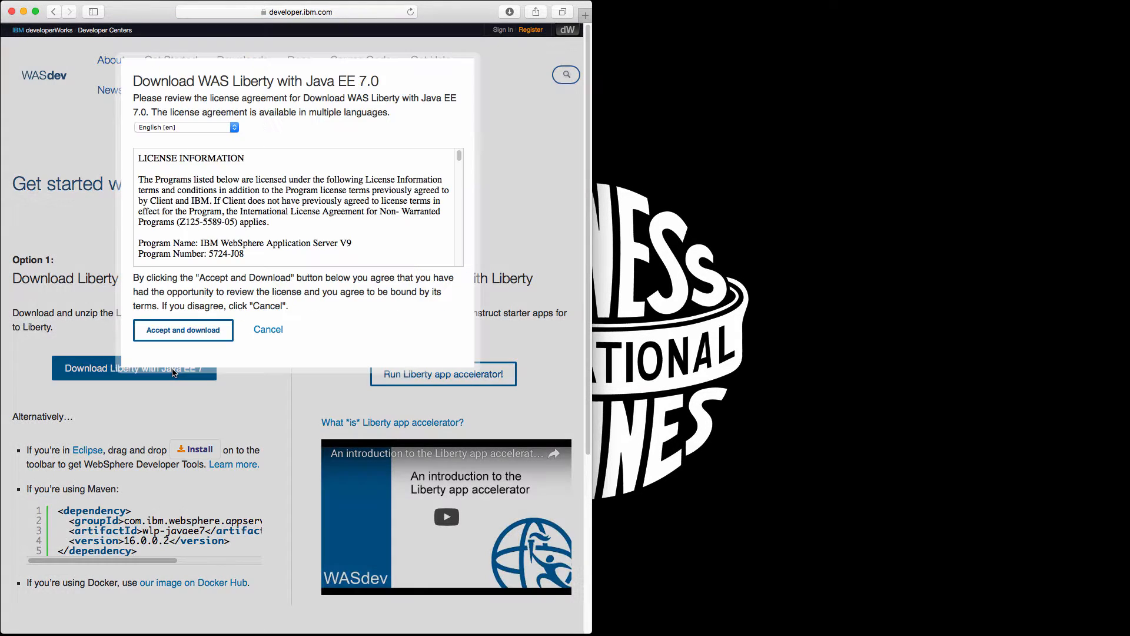
{"action": "left_click", "coordinate": [184, 330]}
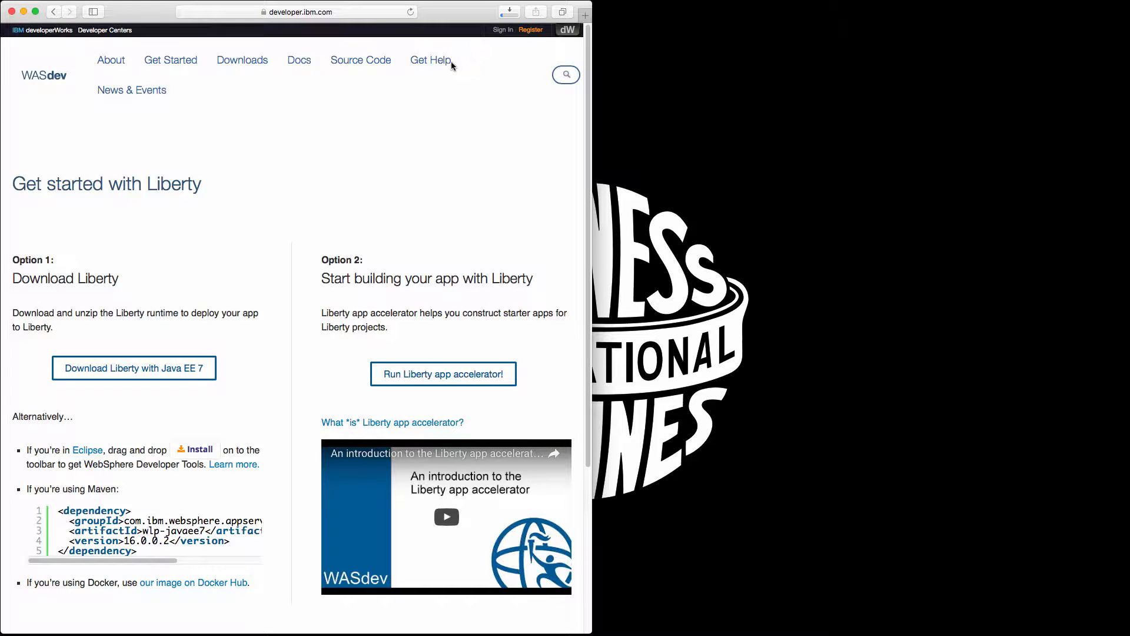
{"action": "left_click", "coordinate": [504, 13]}
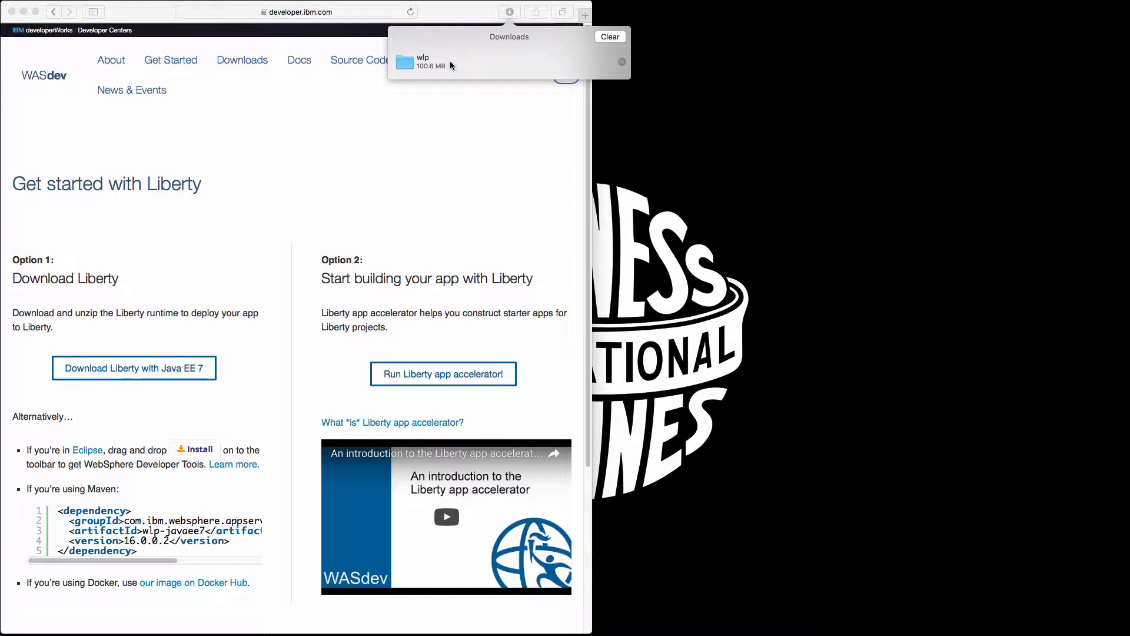
Open the downloaded wlp folder in Finder and expand its usr and servers folders.
{"action": "left_click", "coordinate": [431, 66]}
{"action": "double_click", "coordinate": [430, 65]}
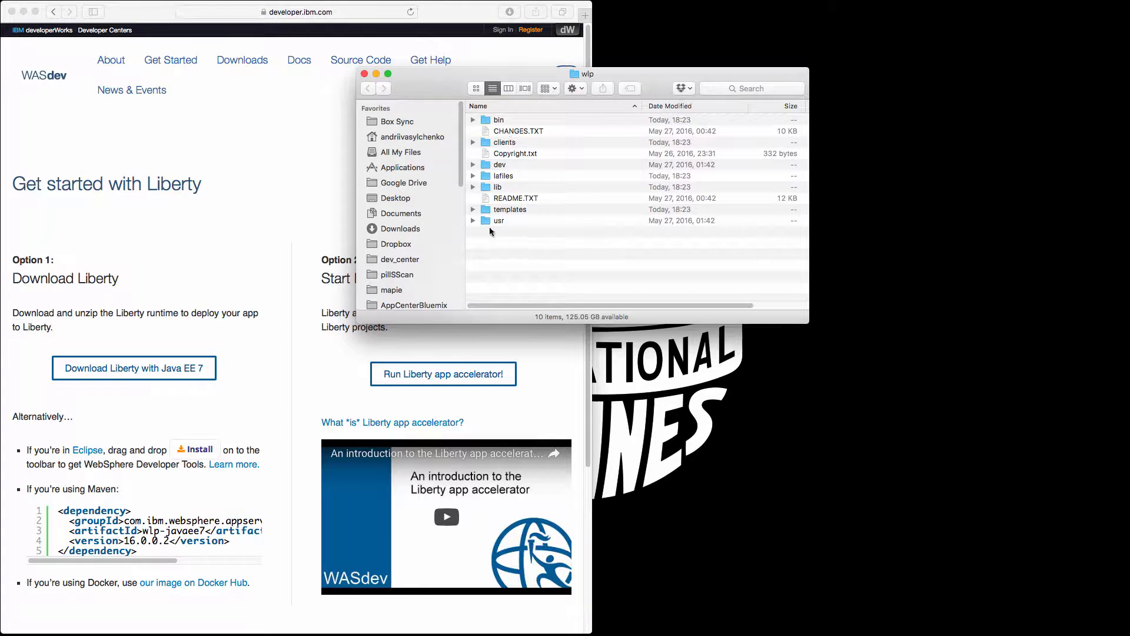
{"action": "left_click", "coordinate": [473, 220]}
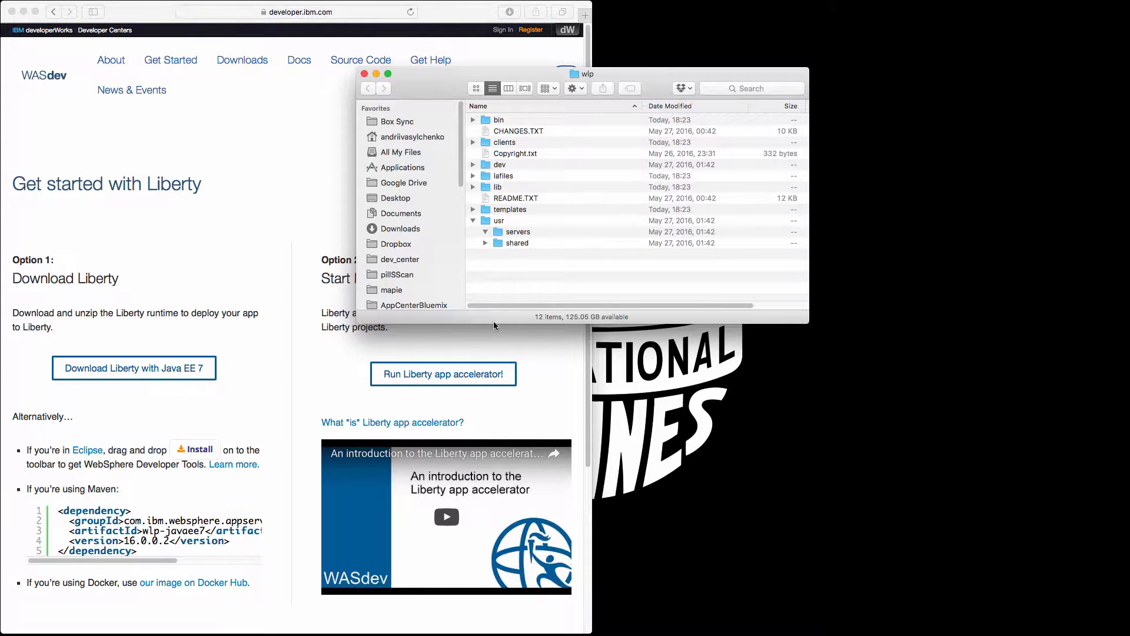
Switch to Terminal, move its window clear of the browser, and change to the Downloads/wlp/bin directory.
{"action": "left_click", "coordinate": [547, 634]}
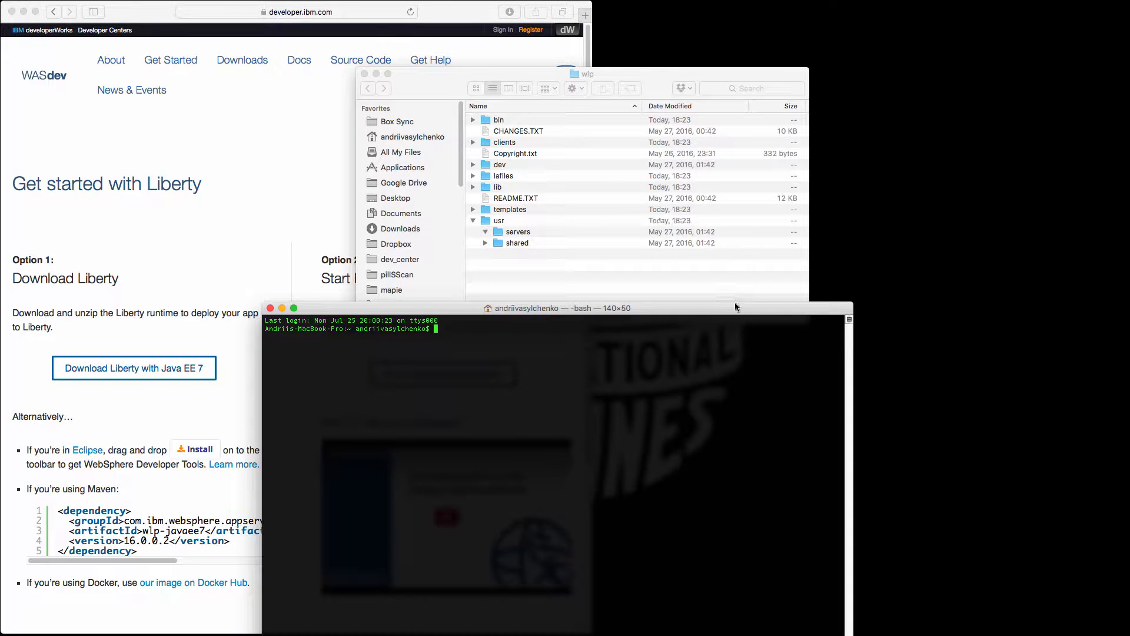
{"action": "left_click_drag", "start_coordinate": [734, 302], "coordinate": [986, 447]}
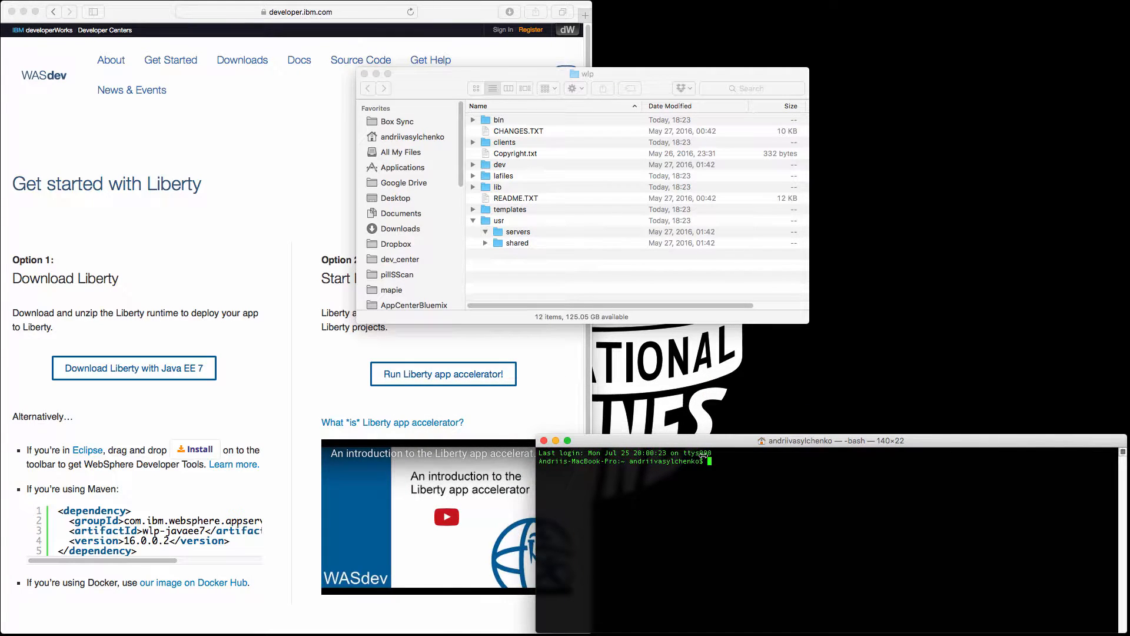
{"action": "left_click_drag", "start_coordinate": [536, 487], "coordinate": [594, 488]}
{"action": "type", "text": "cd "}
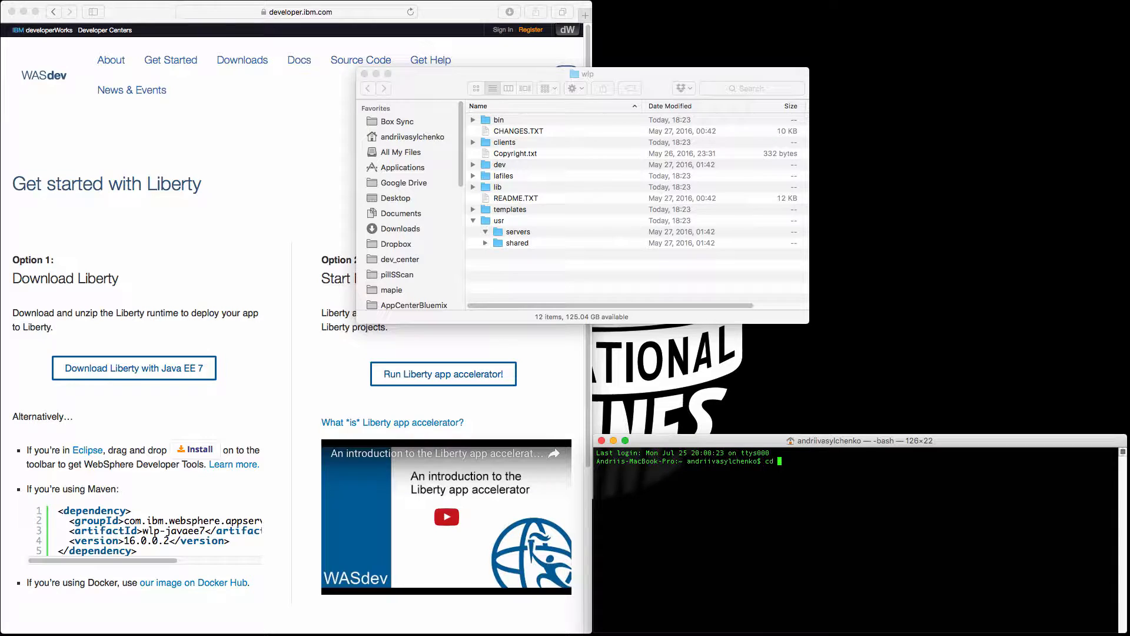
{"action": "type", "text": "Downloads/wlp/bin"}
{"action": "key", "text": "Return"}
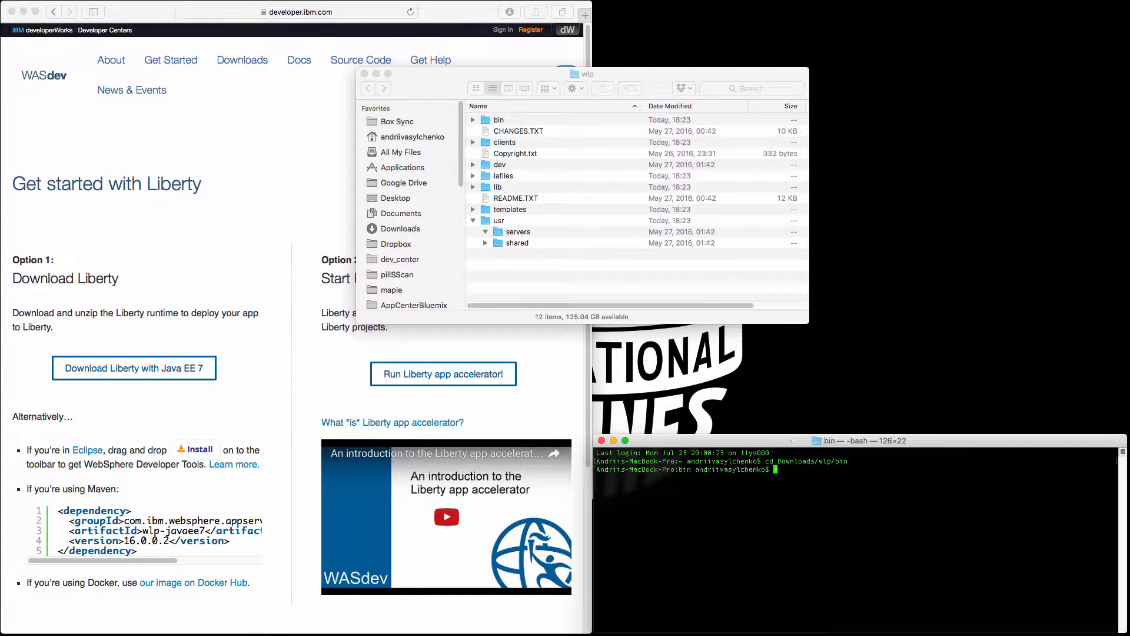
Create a Liberty server named appcenter by running ./server create appcenter.
{"action": "type", "text": "./server create appcenter"}
{"action": "key", "text": "Return"}
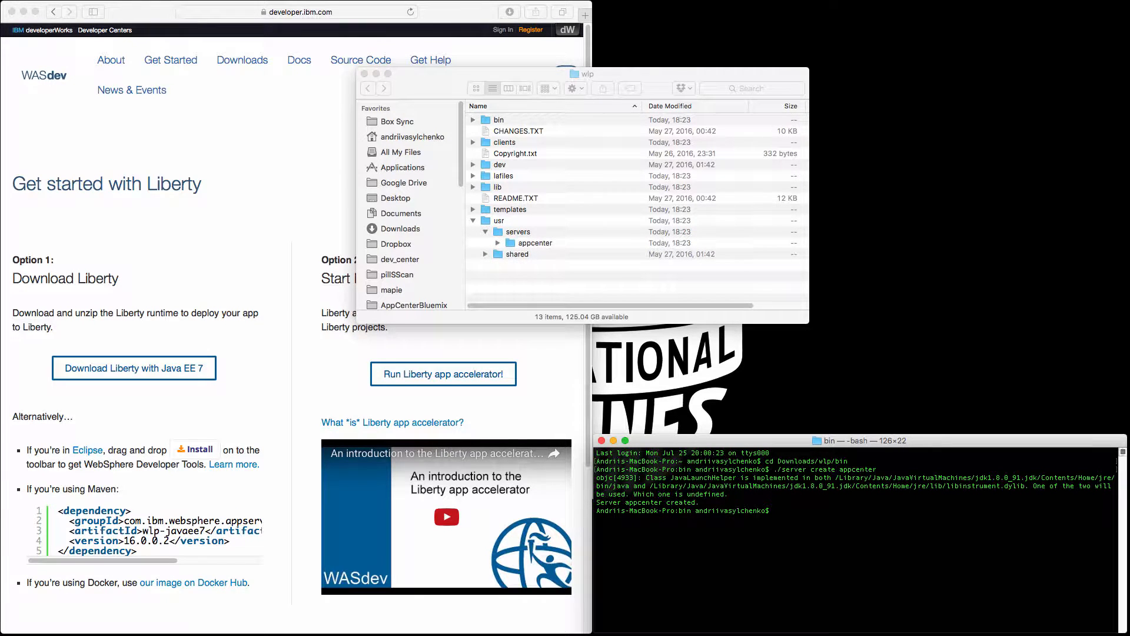
In Finder, expand the appcenter server folder, move the window clear of the browser, and open the apps folder.
{"action": "left_click", "coordinate": [498, 242]}
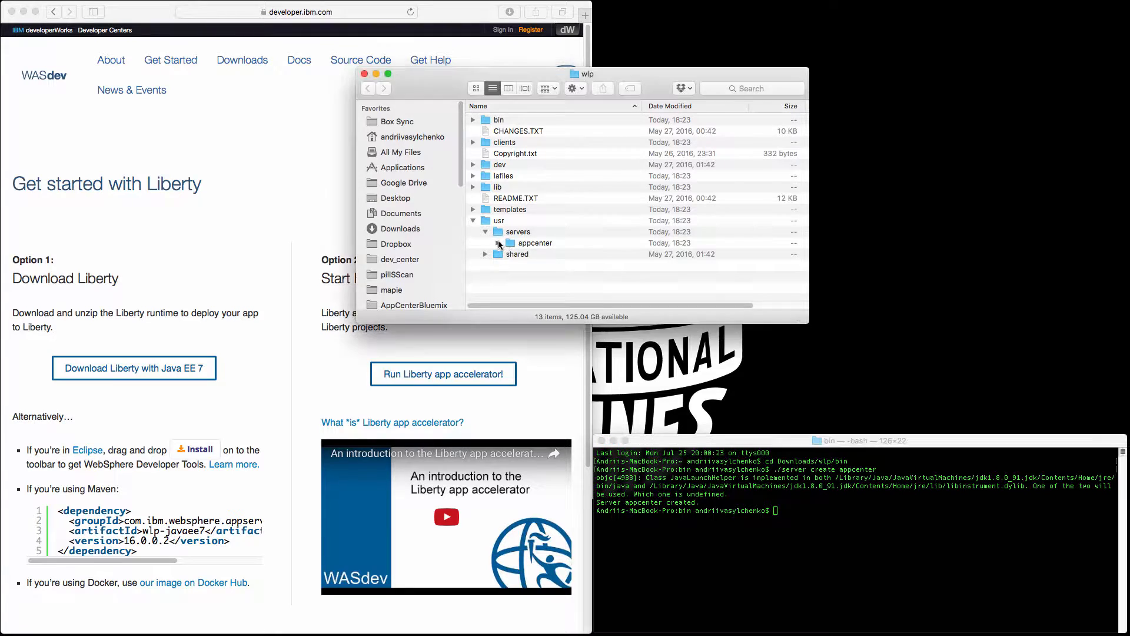
{"action": "scroll", "coordinate": [498, 240], "scroll_direction": "down", "scroll_amount": 1}
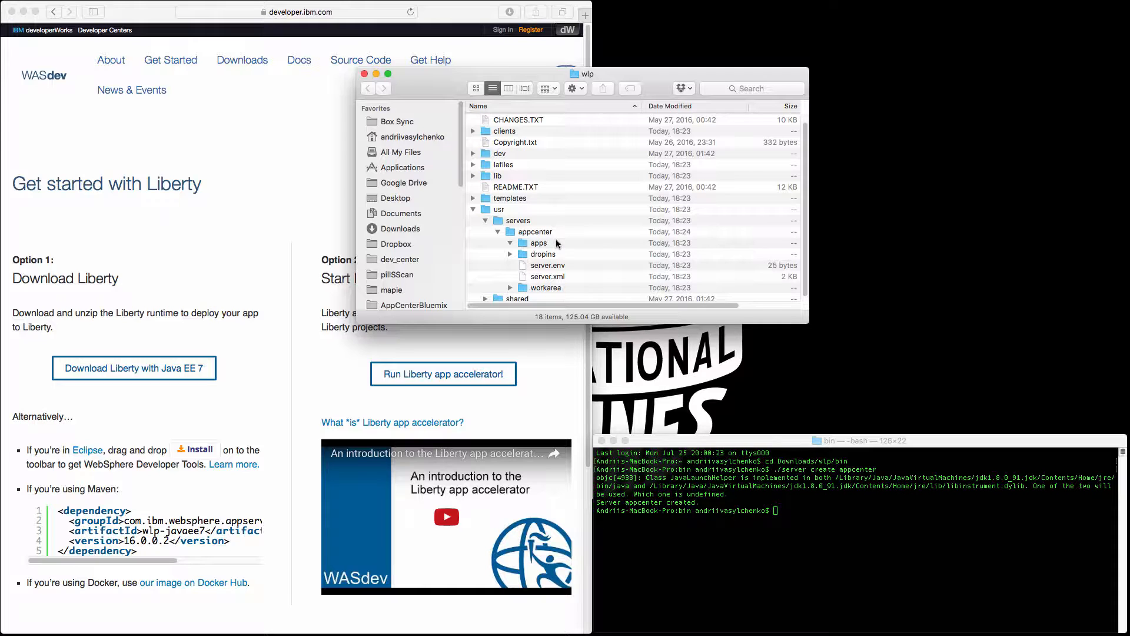
{"action": "left_click_drag", "start_coordinate": [529, 73], "coordinate": [766, 79]}
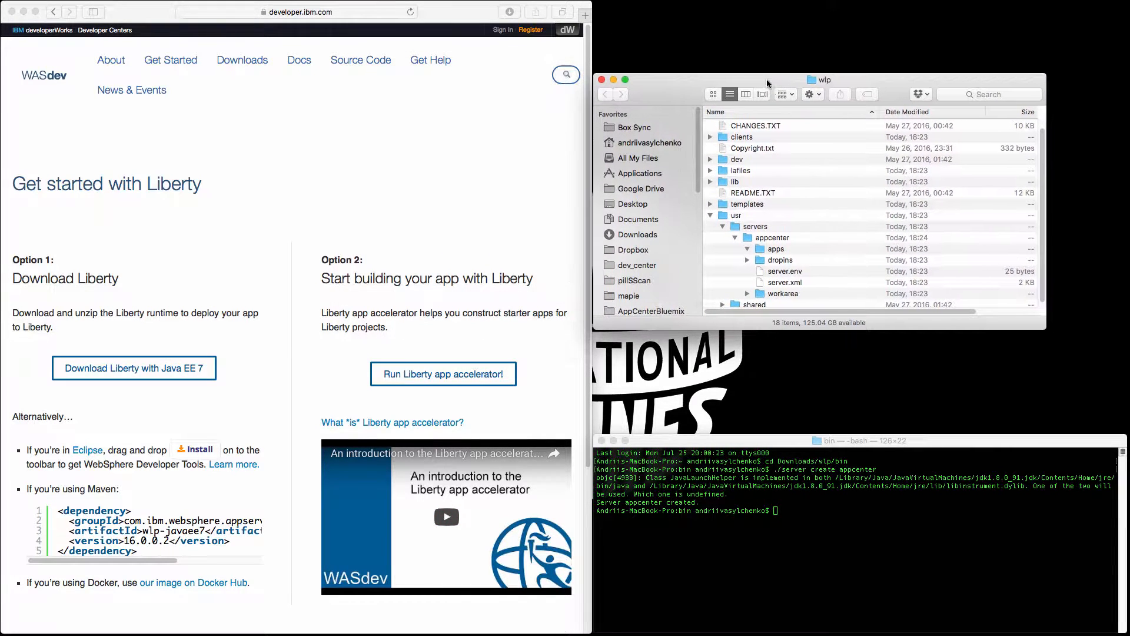
{"action": "double_click", "coordinate": [788, 251]}
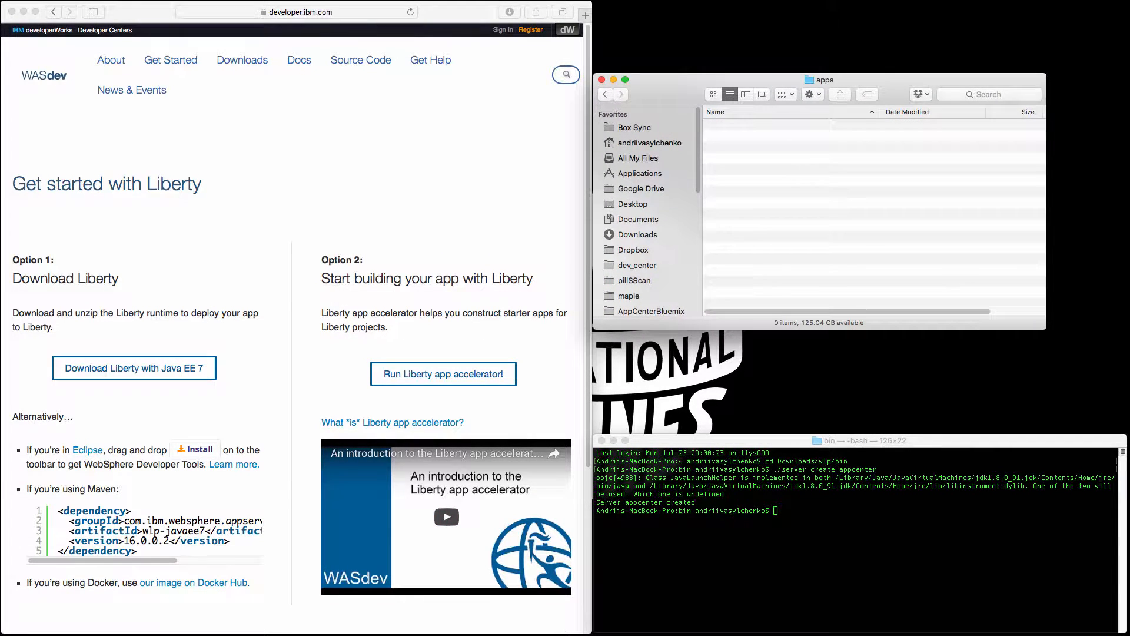
Copy appcenterconsole.war and applicationcenter.war from the ApplicationCenter console folder into the server's apps folder.
{"action": "left_click_drag", "start_coordinate": [2, 235], "coordinate": [382, 94]}
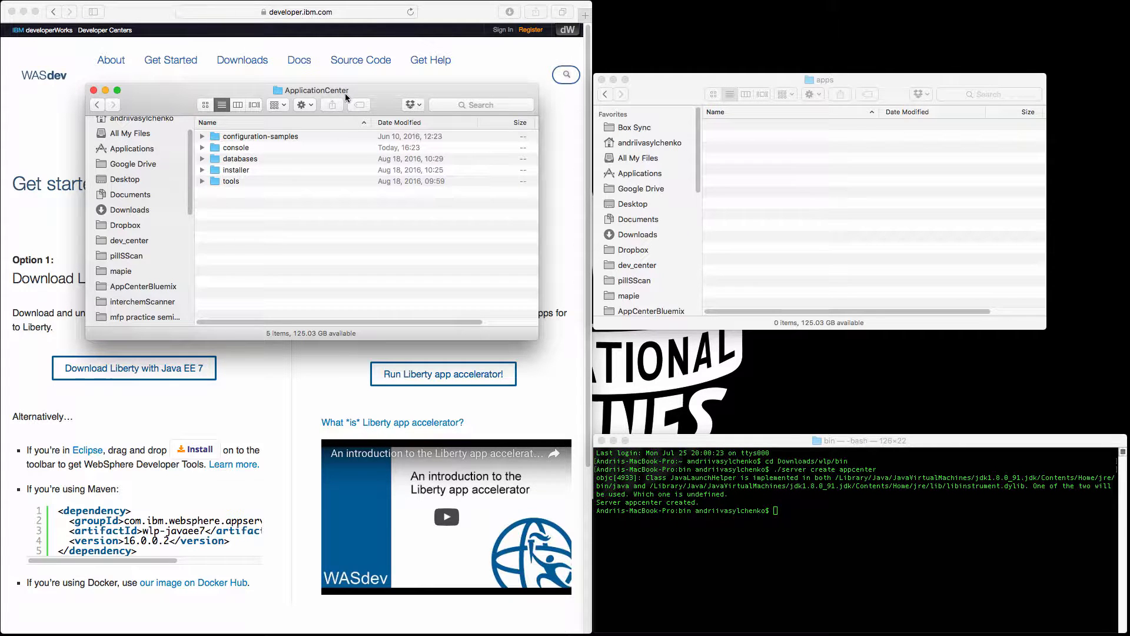
{"action": "left_click", "coordinate": [202, 148]}
{"action": "left_click", "coordinate": [294, 159]}
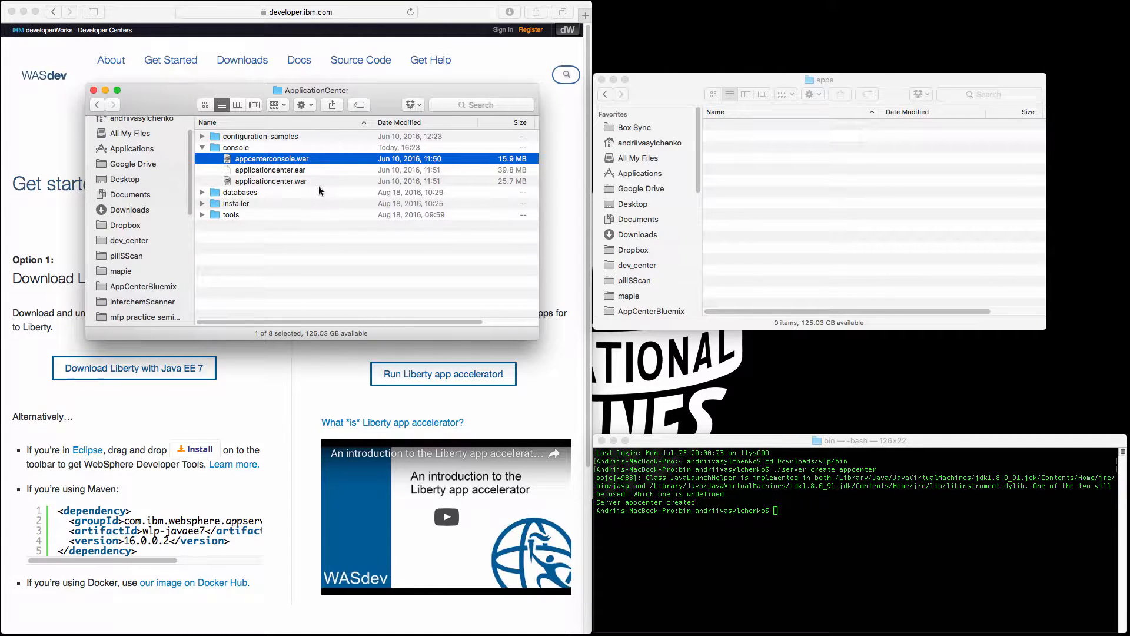
{"action": "left_click", "coordinate": [288, 182], "text": "super"}
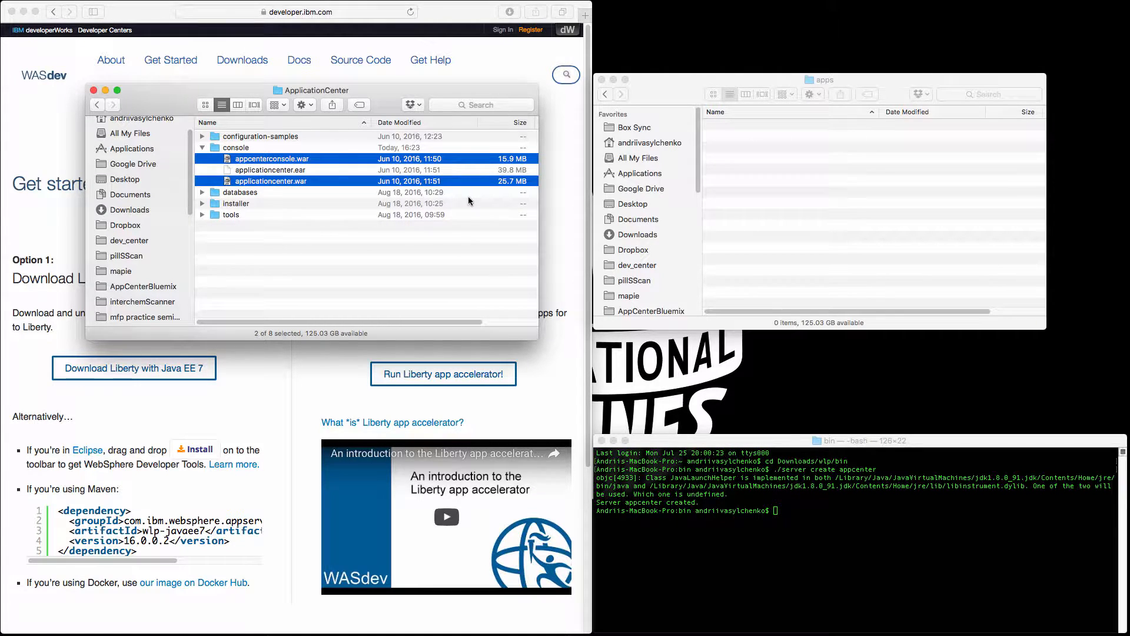
{"action": "left_click", "coordinate": [768, 165]}
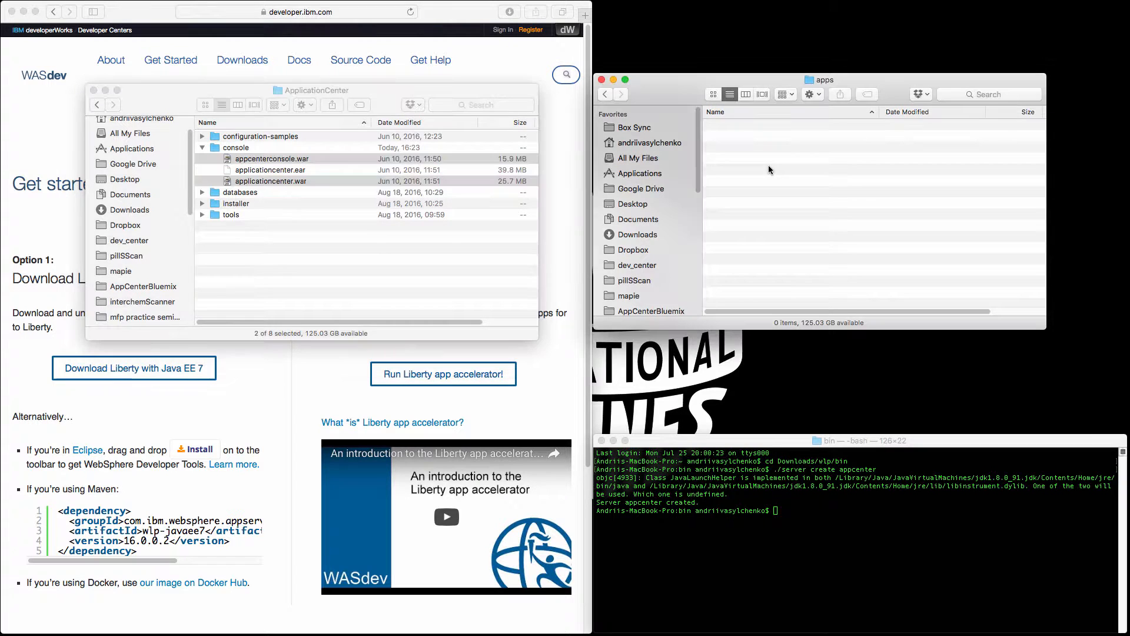
{"action": "key", "text": "super+v"}
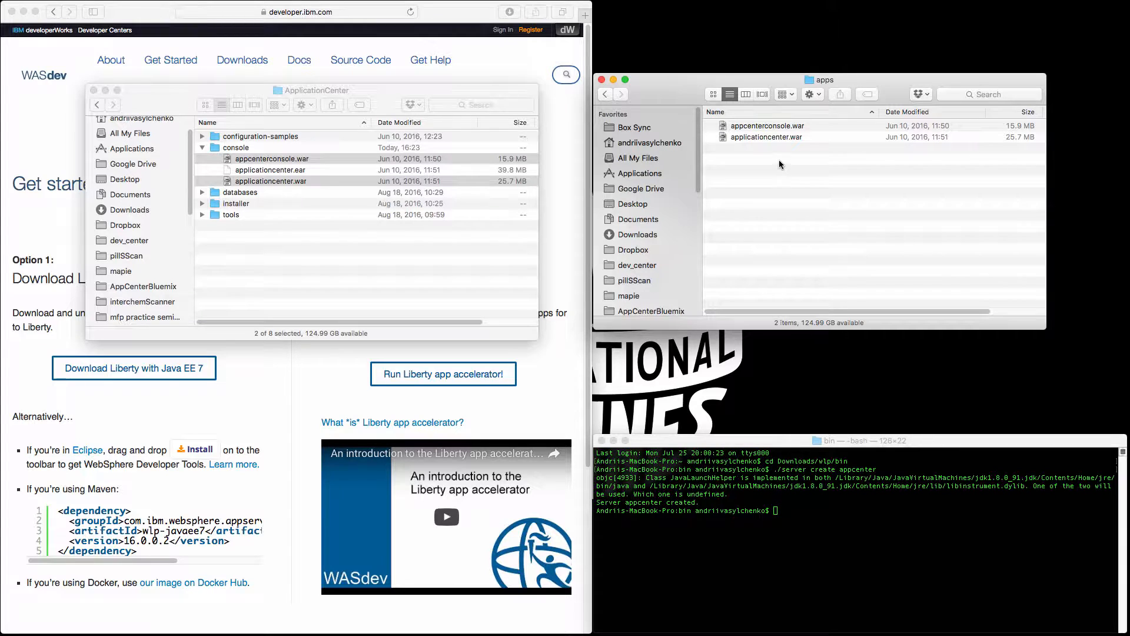
Return to the wlp folder and open the appcenter server's server.xml in Atom.
{"action": "left_click", "coordinate": [606, 94]}
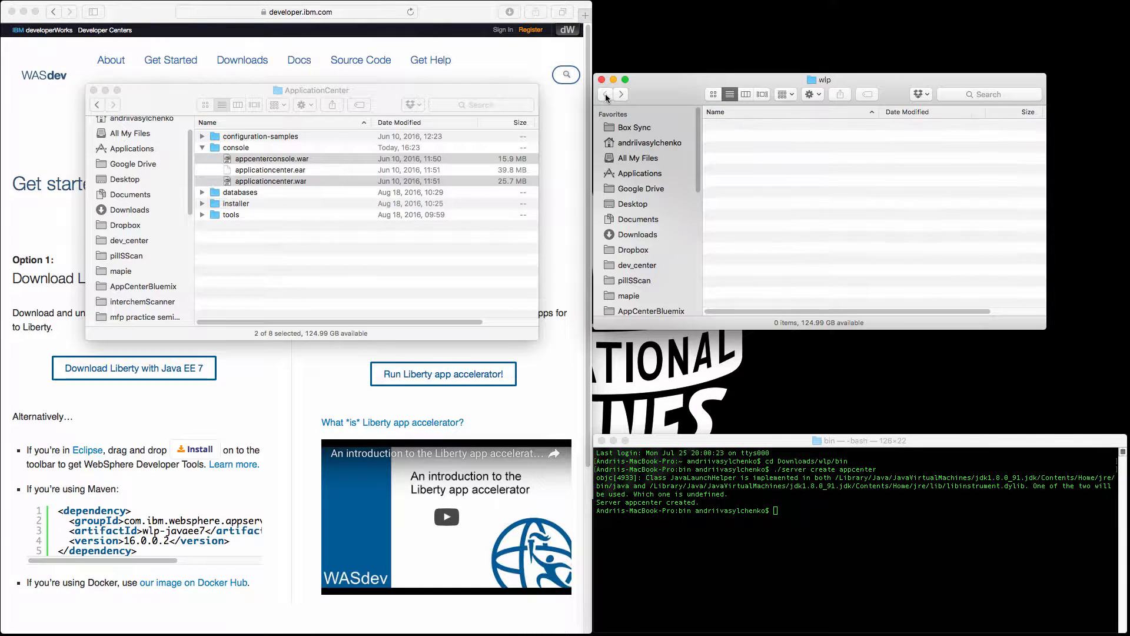
{"action": "scroll", "coordinate": [786, 231], "scroll_direction": "down", "scroll_amount": 2}
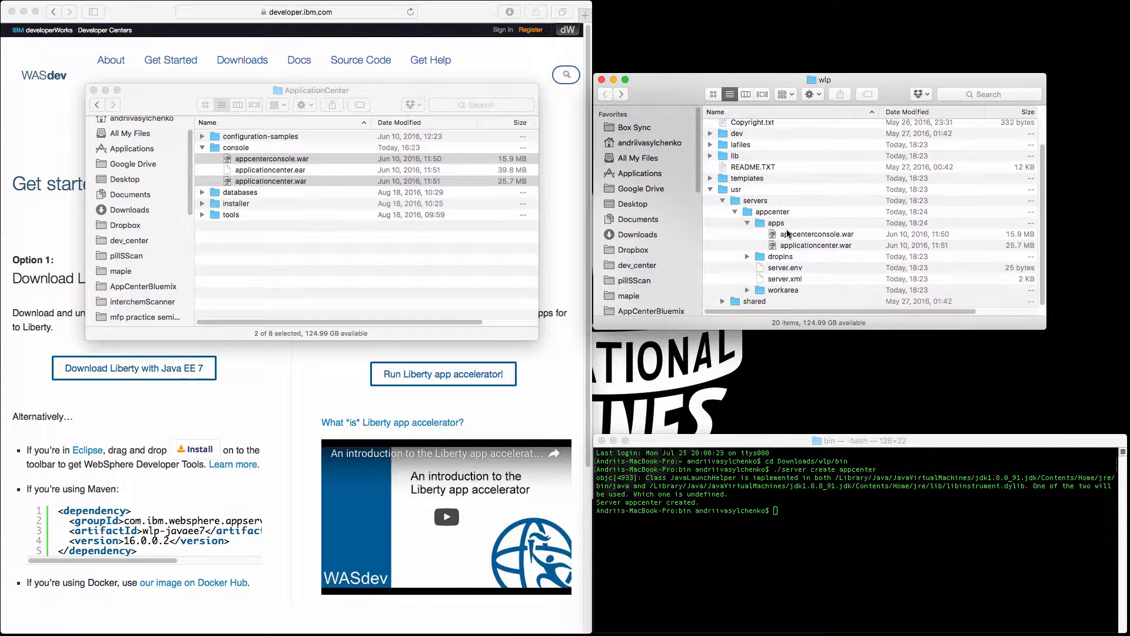
{"action": "right_click", "coordinate": [806, 278]}
{"action": "mouse_move", "coordinate": [859, 296]}
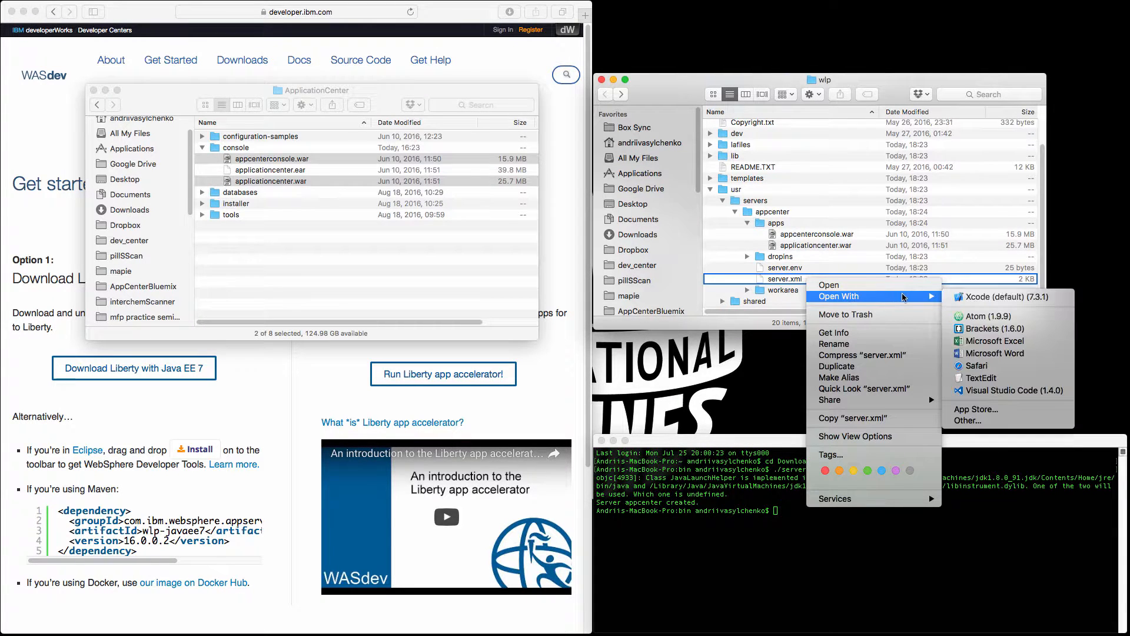
{"action": "left_click", "coordinate": [987, 318]}
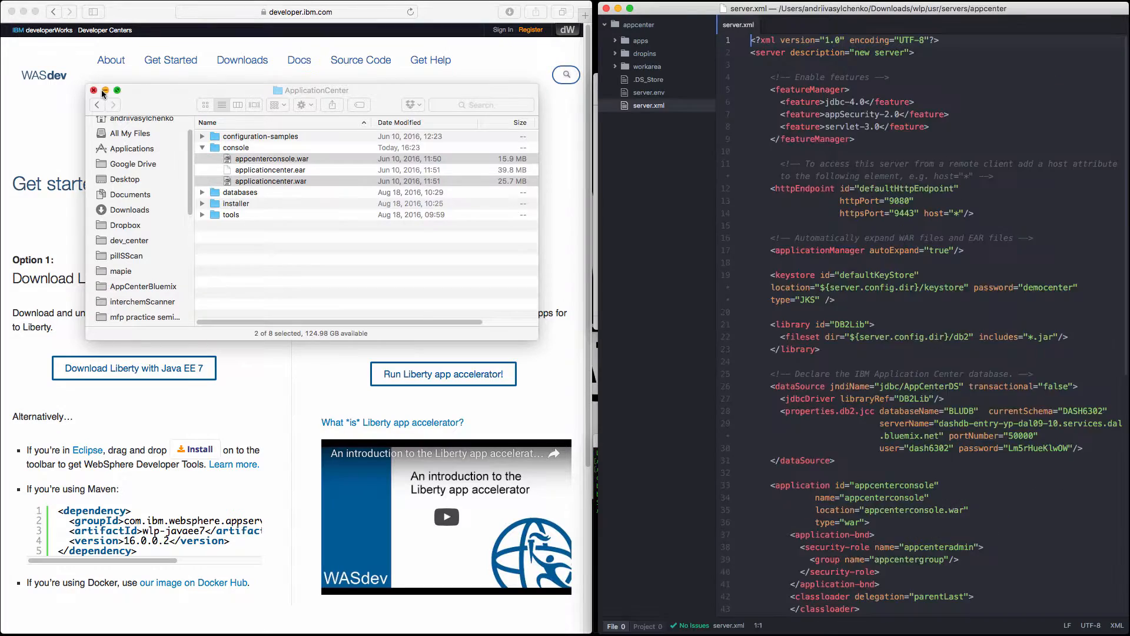
Minimize the open Finder windows to clear the view of server.xml.
{"action": "left_click", "coordinate": [103, 91]}
{"action": "key", "text": "super+n"}
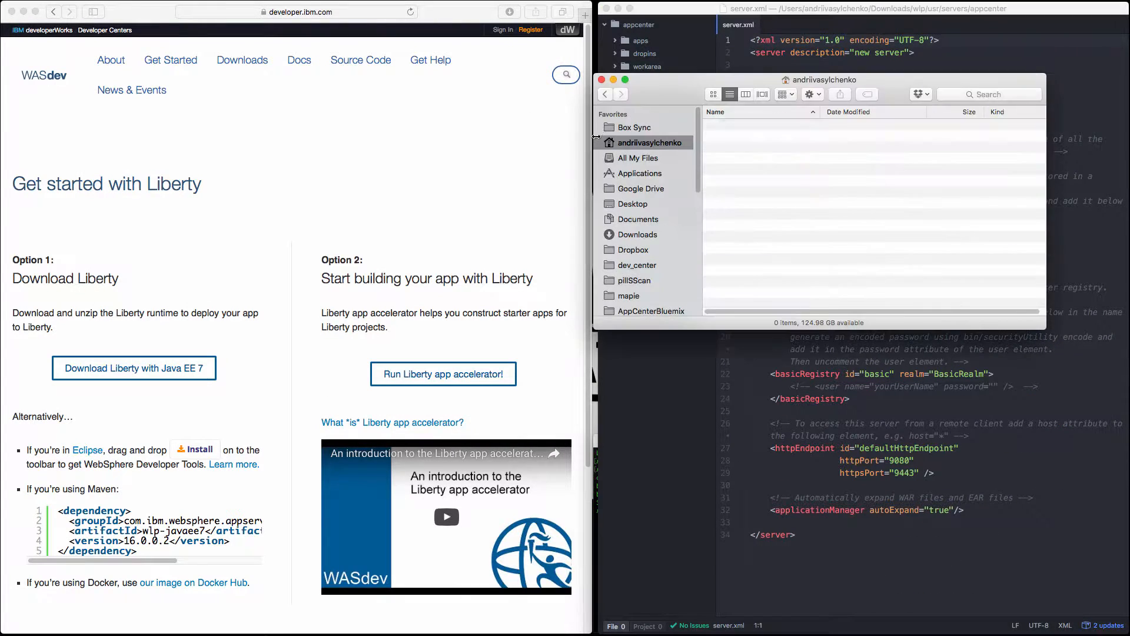
{"action": "left_click", "coordinate": [614, 79]}
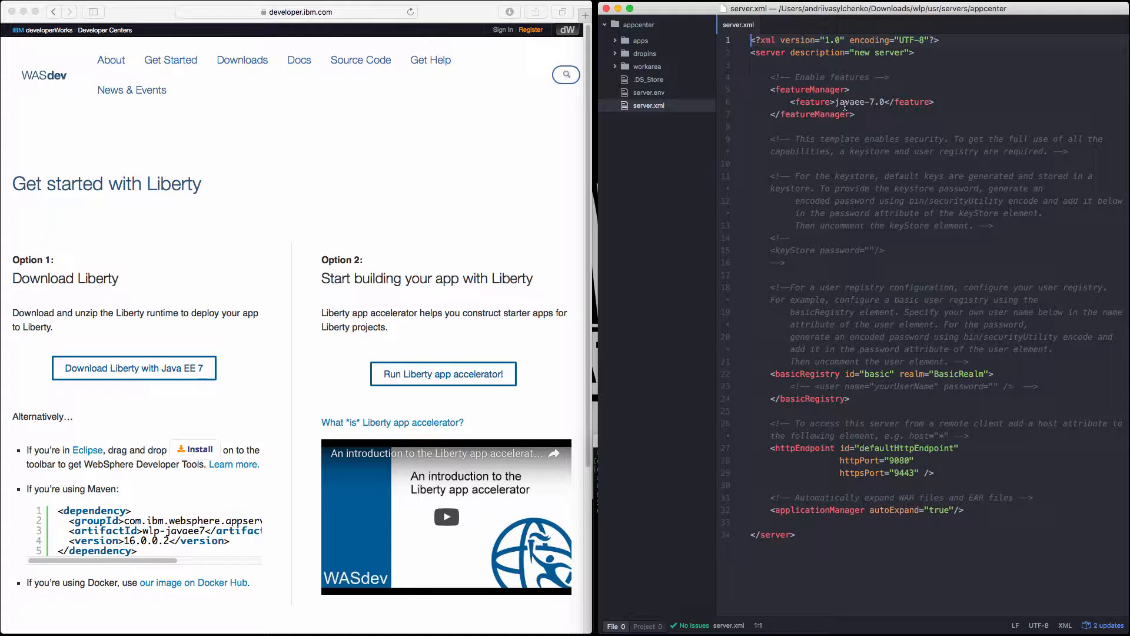
Delete the javaee-7.0 feature entry from the featureManager block in server.xml.
{"action": "left_click", "coordinate": [946, 101]}
{"action": "key", "text": "super+shift+Left"}
{"action": "key", "text": "super+shift+Left"}
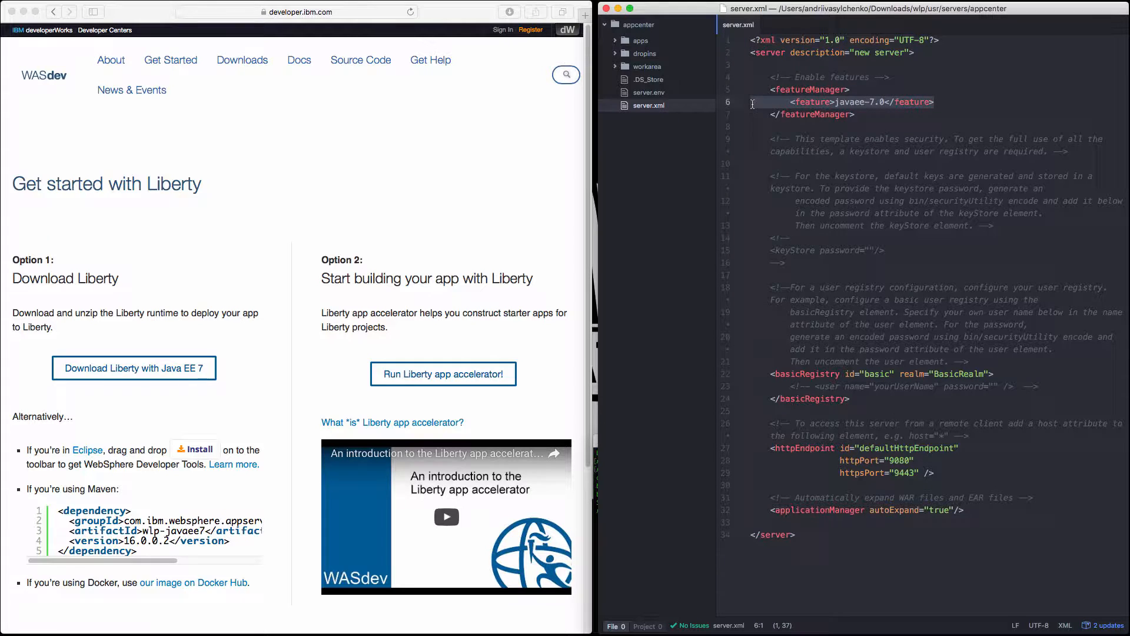
{"action": "key", "text": "BackSpace"}
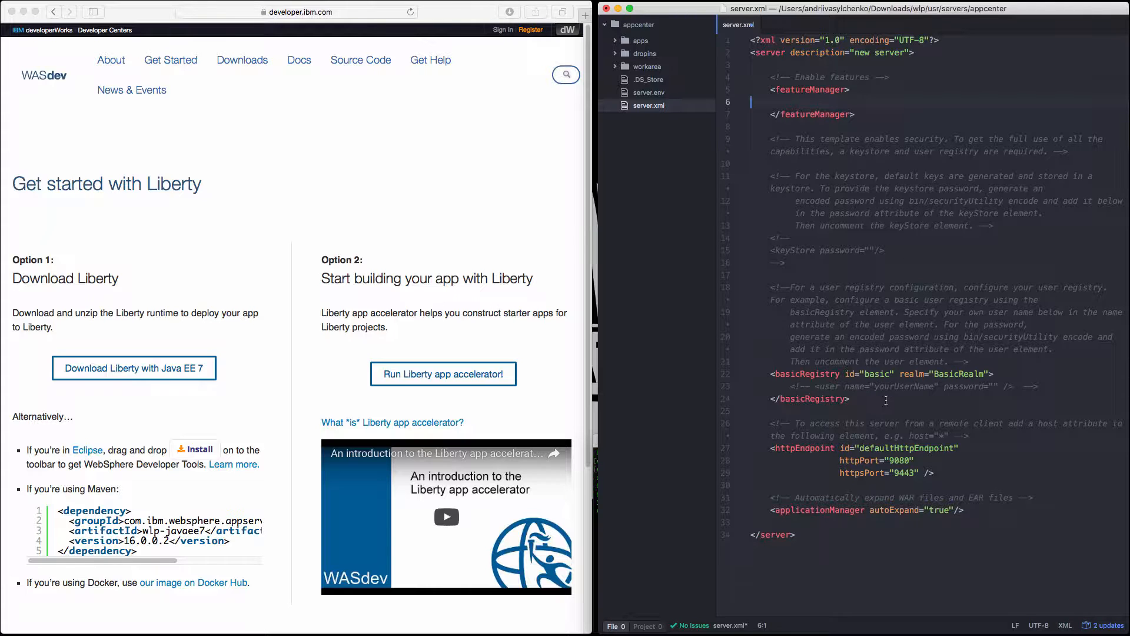
Delete the security template comments, the basicRegistry block, and the comment above httpEndpoint, including the leftover blank lines.
{"action": "left_click_drag", "start_coordinate": [888, 401], "coordinate": [750, 140]}
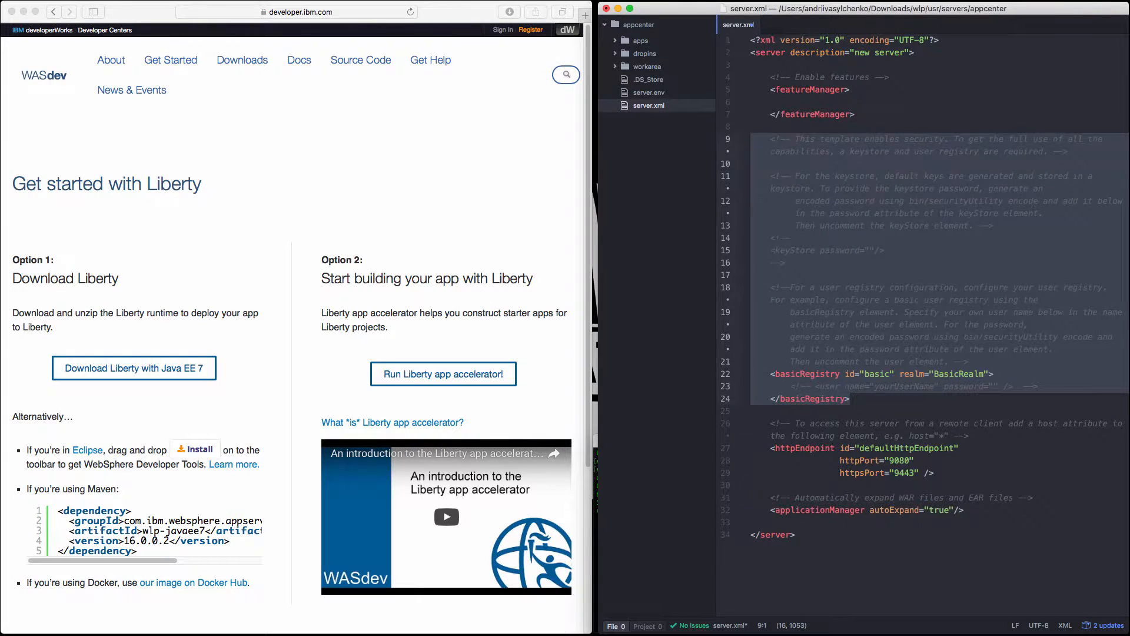
{"action": "key", "text": "BackSpace"}
{"action": "key", "text": "Delete"}
{"action": "left_click_drag", "start_coordinate": [981, 163], "coordinate": [750, 141]}
{"action": "key", "text": "BackSpace"}
{"action": "key", "text": "Delete"}
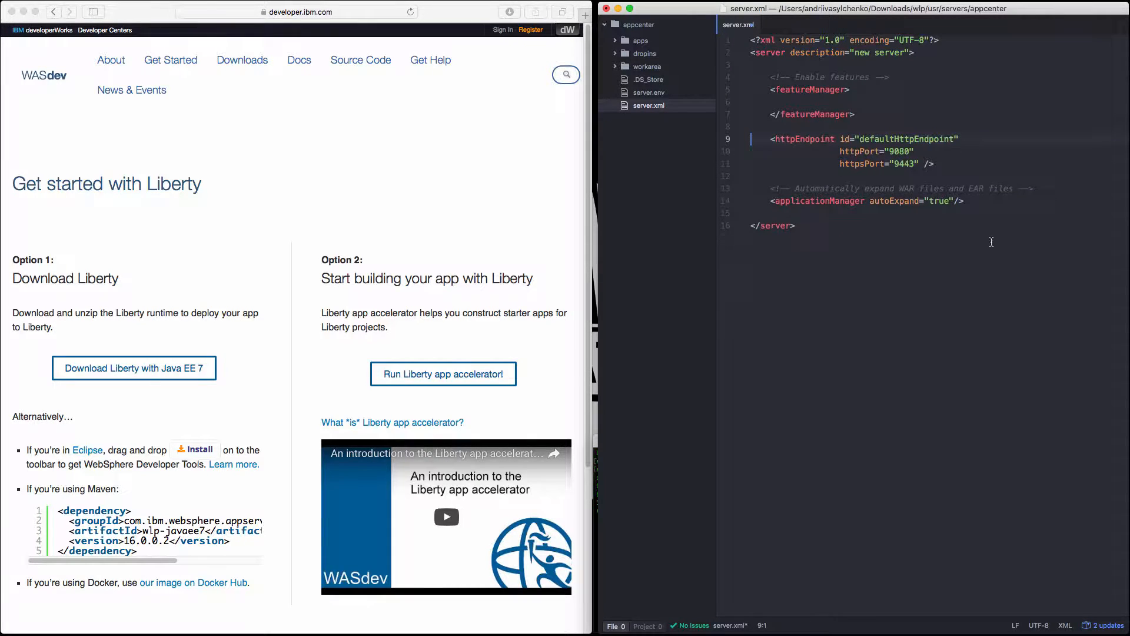
Add host="*" to the httpEndpoint element after httpsPort and save server.xml.
{"action": "left_click", "coordinate": [924, 164]}
{"action": "type", "text": "host=\"*\""}
{"action": "key", "text": "super+s"}
Set the server element's description to appcenter and save the file.
{"action": "left_click_drag", "start_coordinate": [905, 53], "coordinate": [855, 54]}
{"action": "type", "text": "appcenter"}
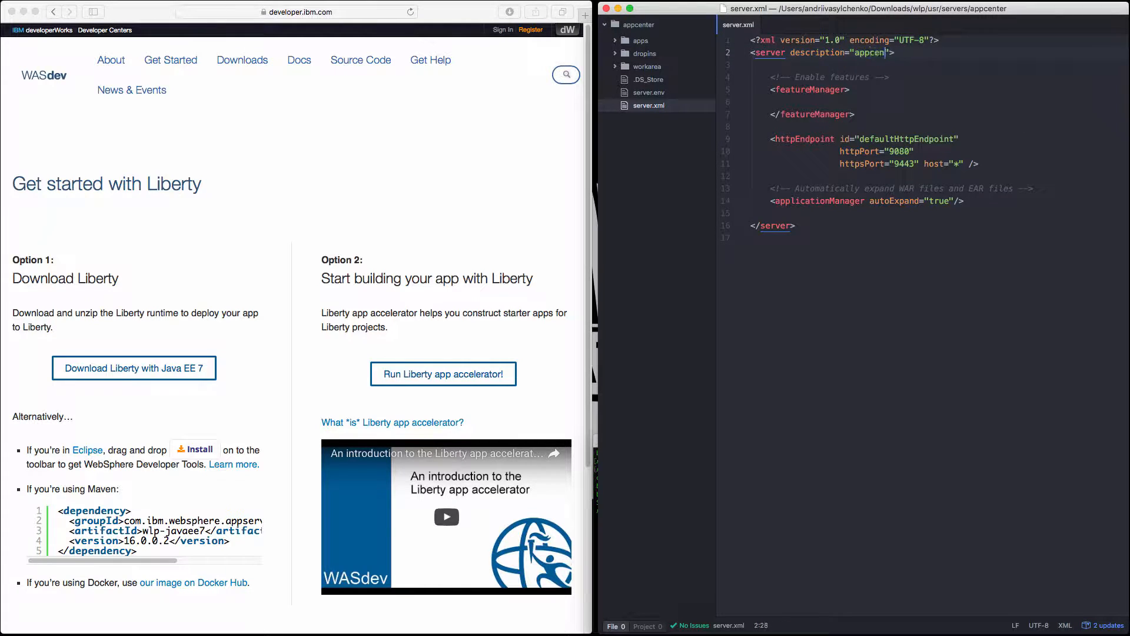
{"action": "key", "text": "super+s"}
Switch to the browser and search the web in a new tab for "knowledge center mobilefirst platform".
{"action": "left_click", "coordinate": [584, 17]}
{"action": "left_click", "coordinate": [291, 11]}
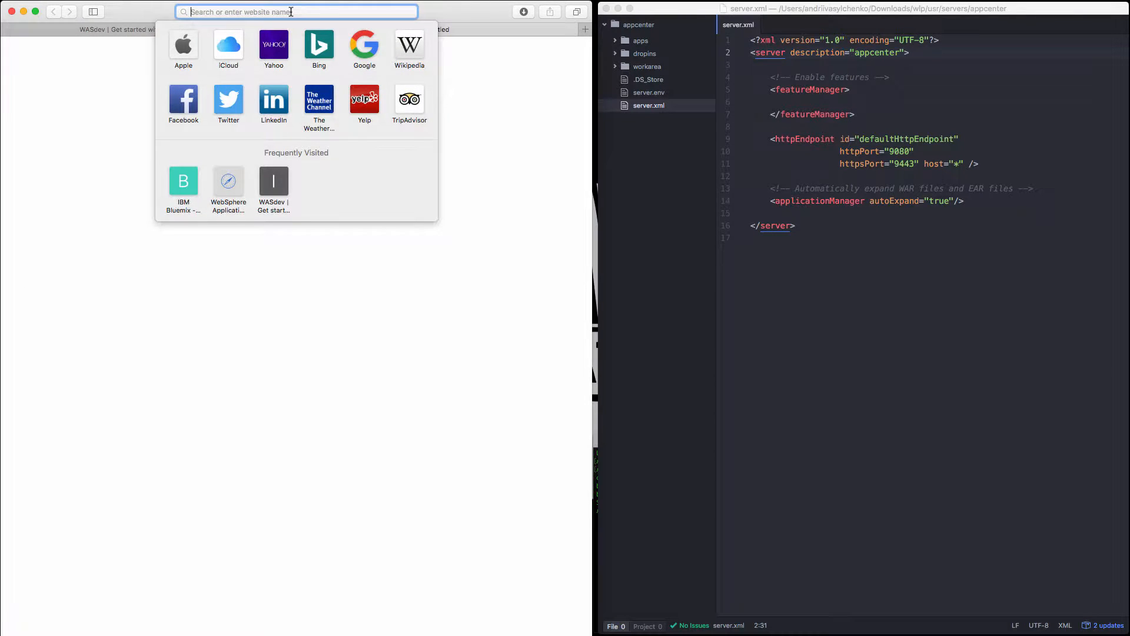
{"action": "type", "text": "knl"}
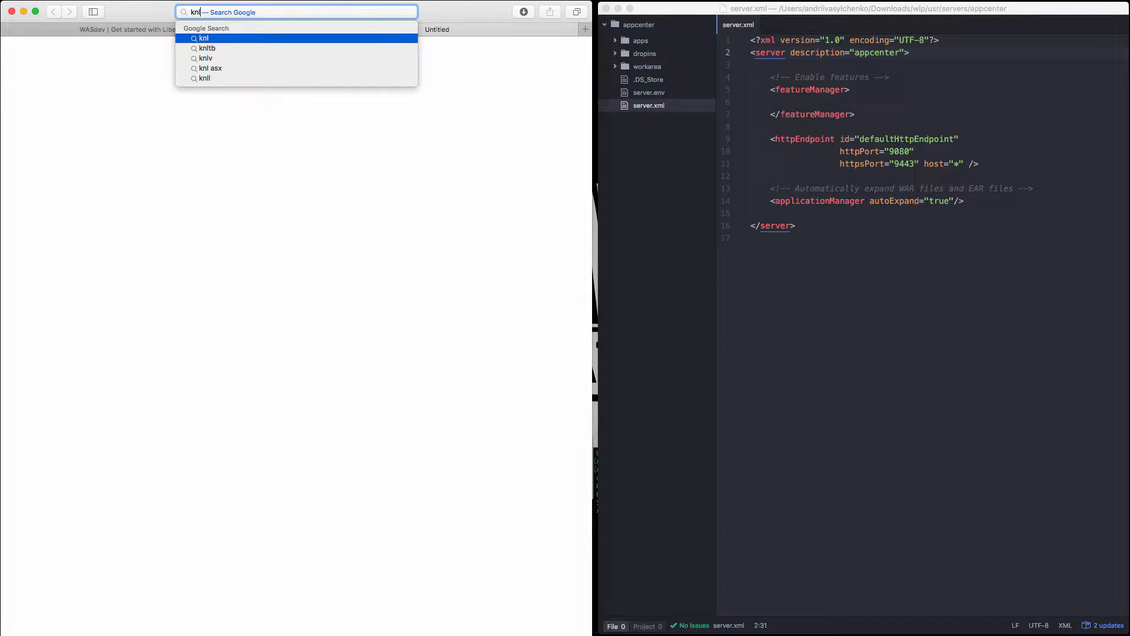
{"action": "key", "text": "BackSpace"}
{"action": "type", "text": "owledg"}
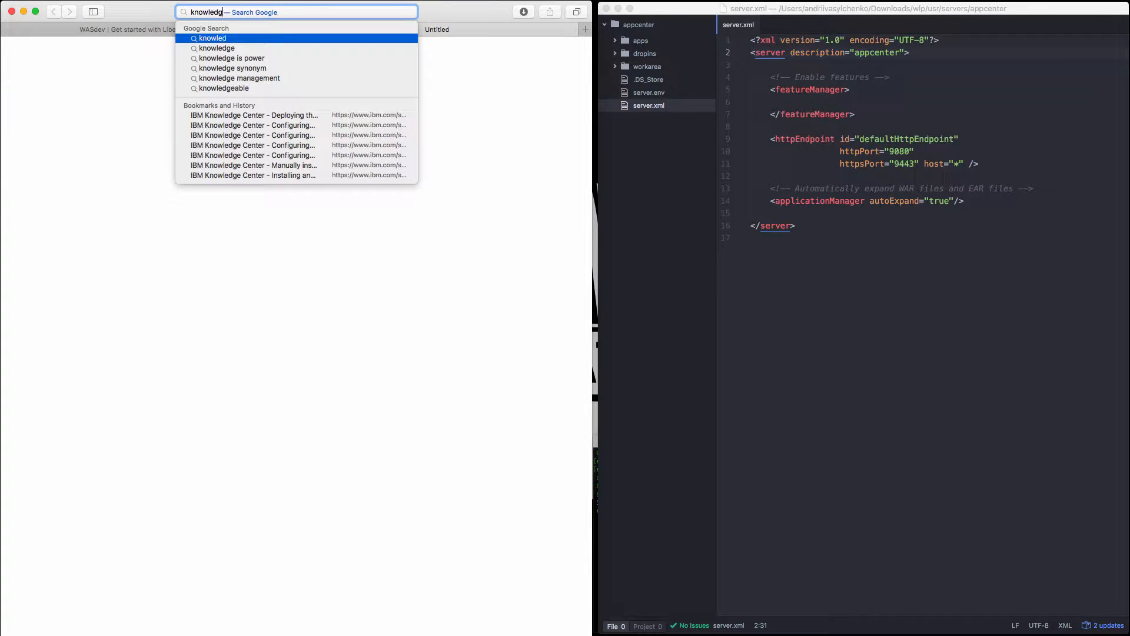
{"action": "key", "text": "BackSpace"}
{"action": "type", "text": "ge cent"}
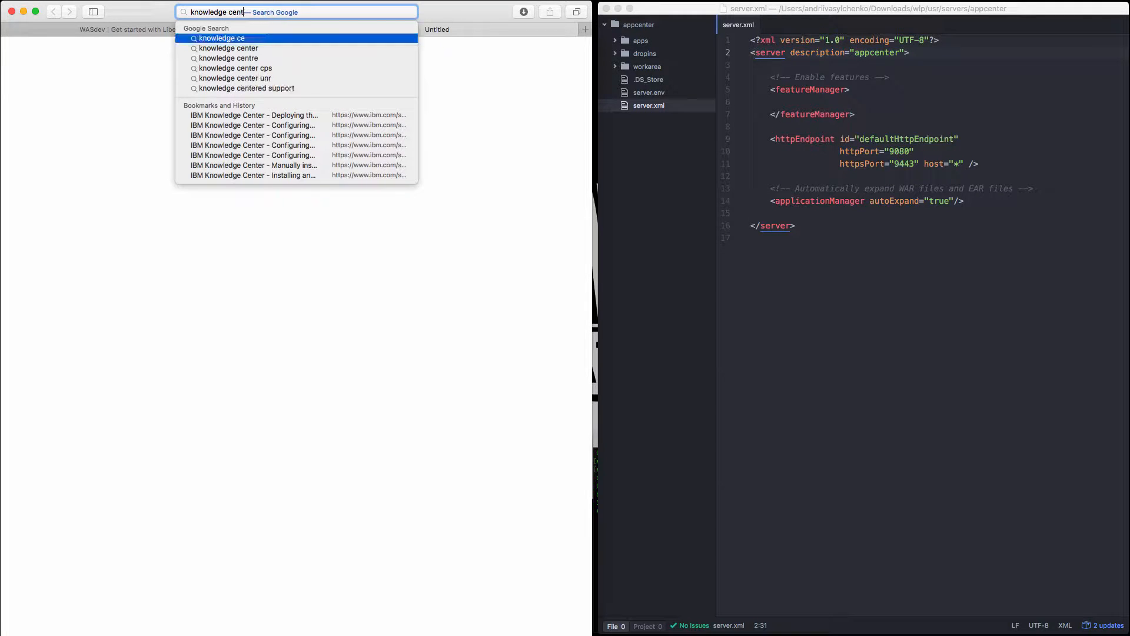
{"action": "type", "text": "er mobilefir"}
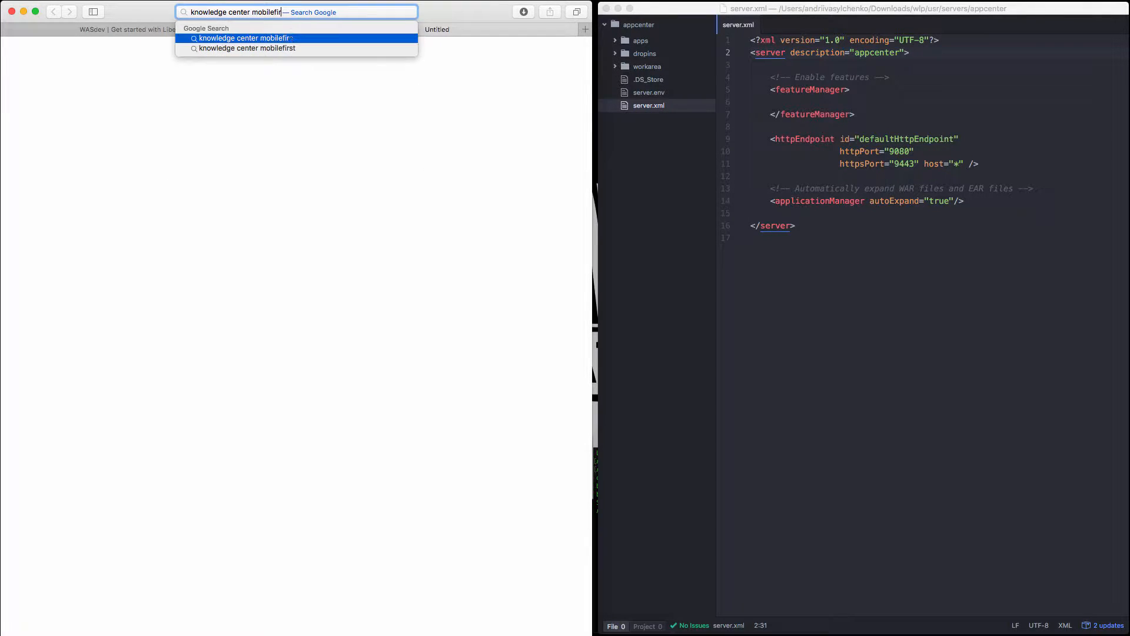
{"action": "type", "text": "st platform"}
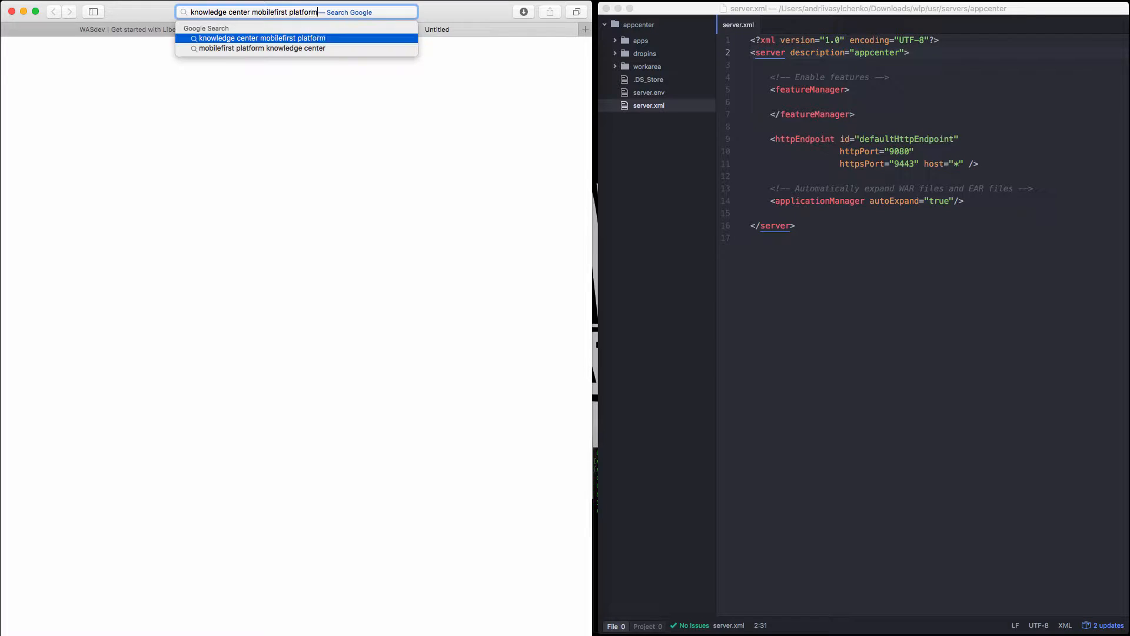
{"action": "key", "text": "Return"}
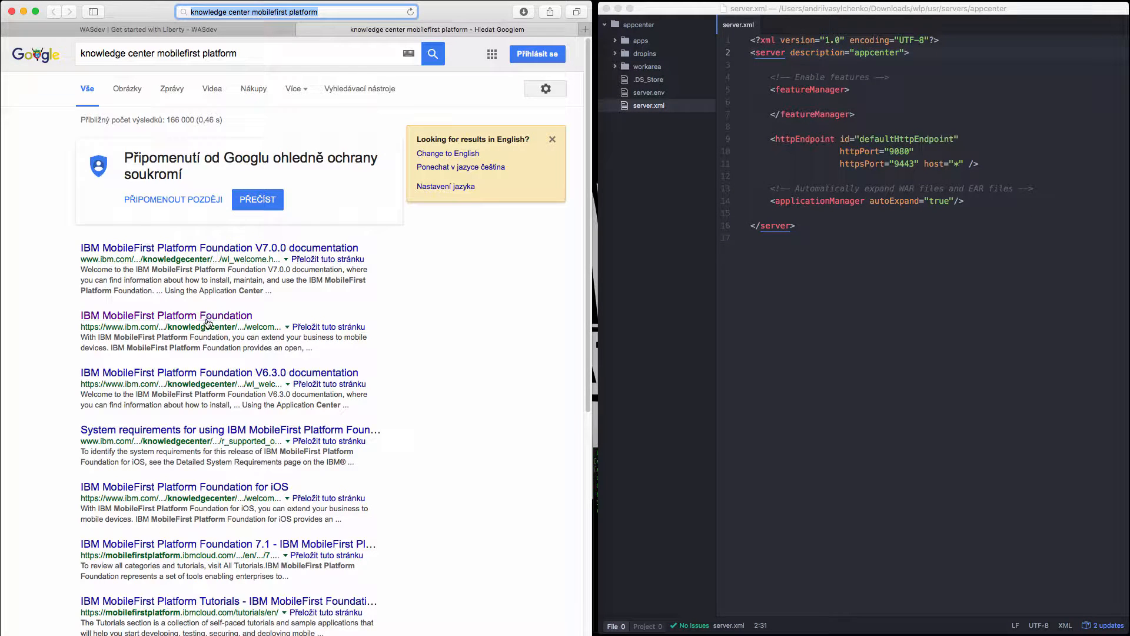
Open the IBM MobileFirst Platform Foundation result and go to its version 8.0.0 documentation.
{"action": "left_click", "coordinate": [209, 318]}
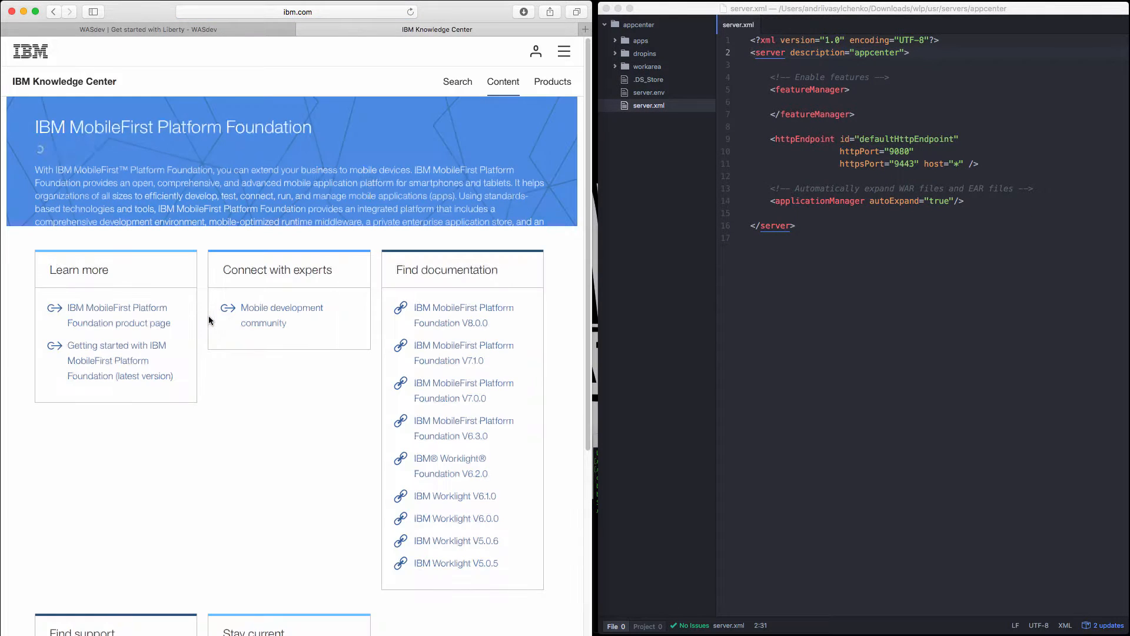
{"action": "left_click", "coordinate": [91, 148]}
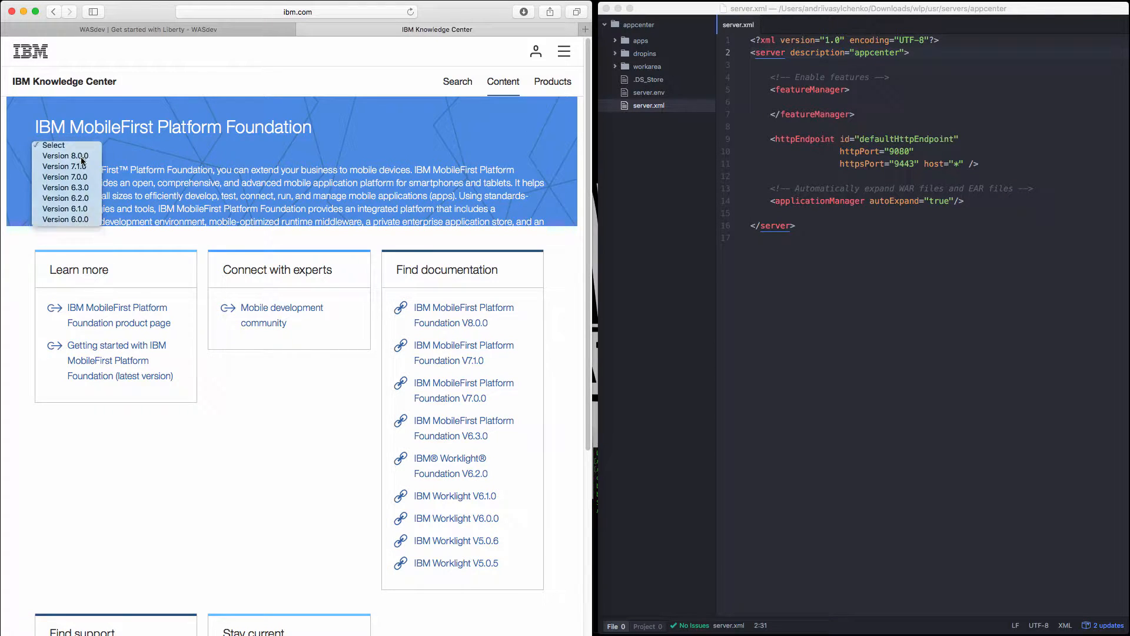
{"action": "left_click", "coordinate": [81, 157]}
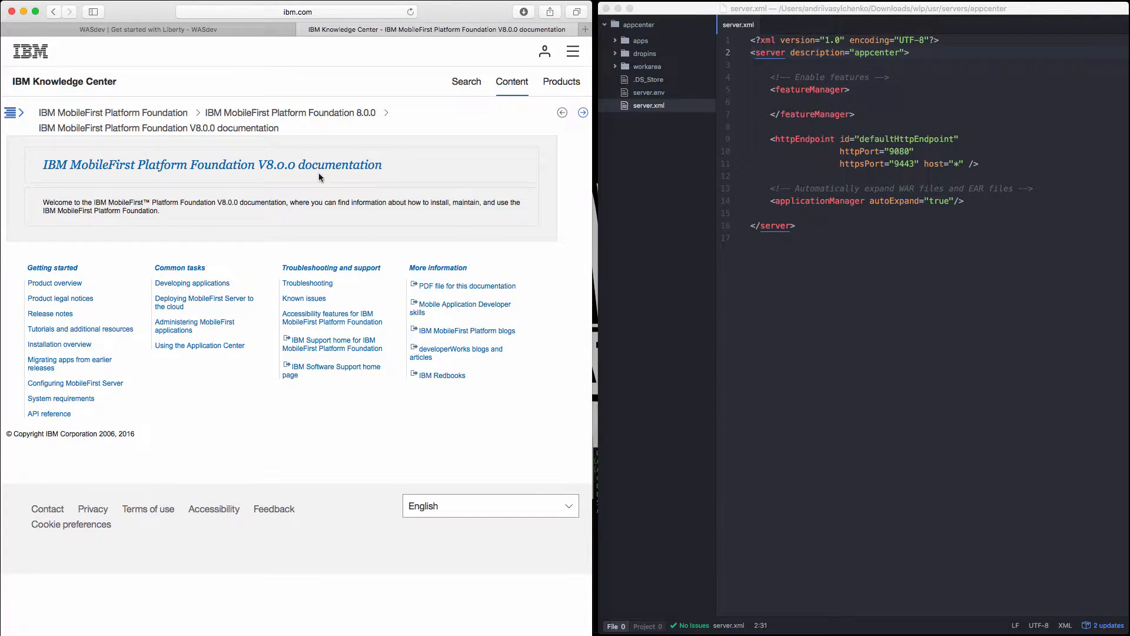
Open the topic on configuring the Liberty profile for DB2 under manually installing Application Center in the documentation's contents.
{"action": "left_click", "coordinate": [12, 115]}
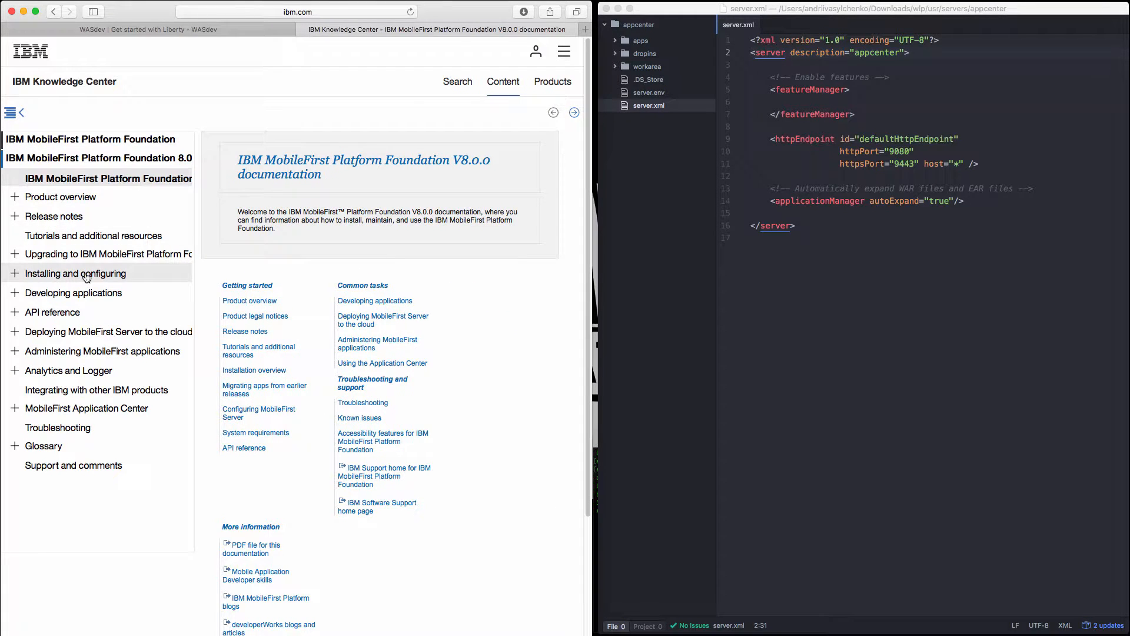
{"action": "left_click", "coordinate": [87, 278]}
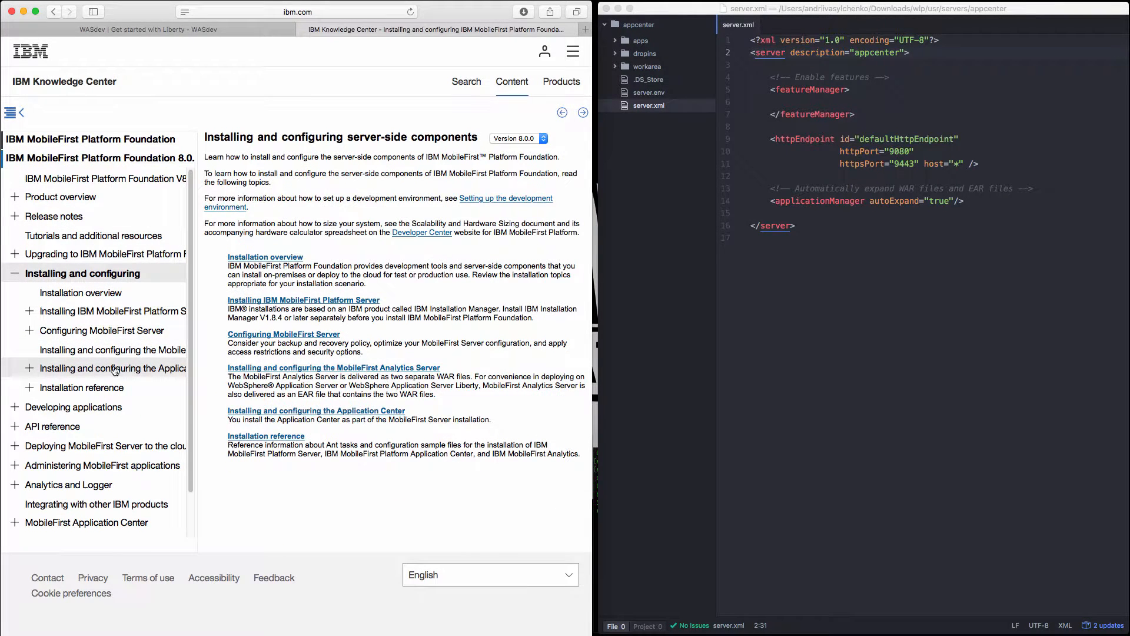
{"action": "left_click", "coordinate": [116, 371]}
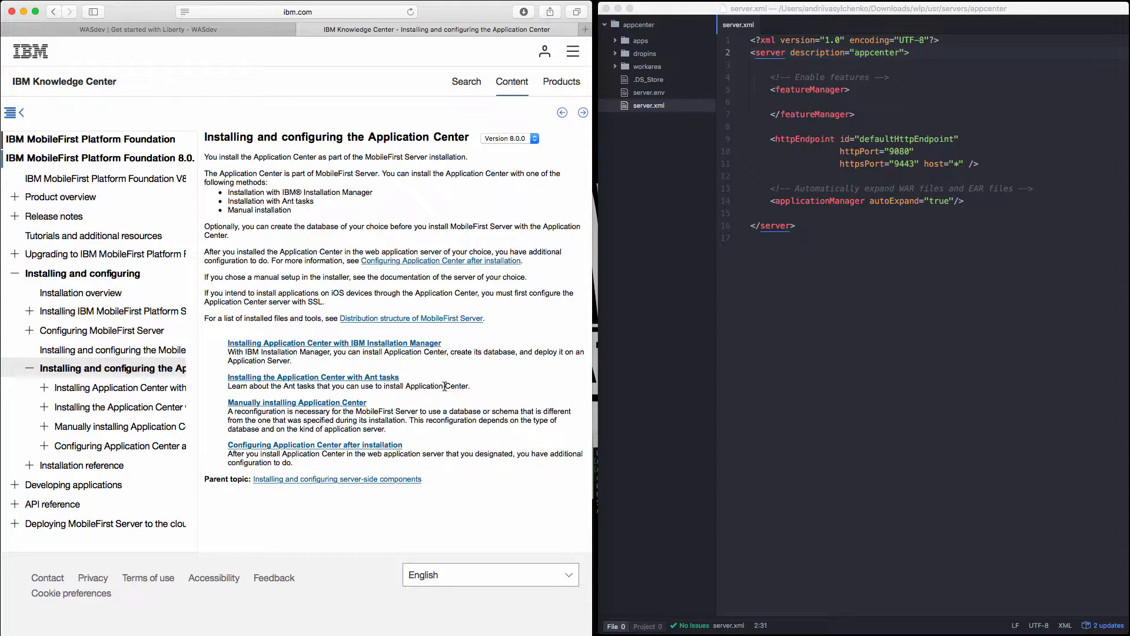
{"action": "left_click", "coordinate": [338, 405]}
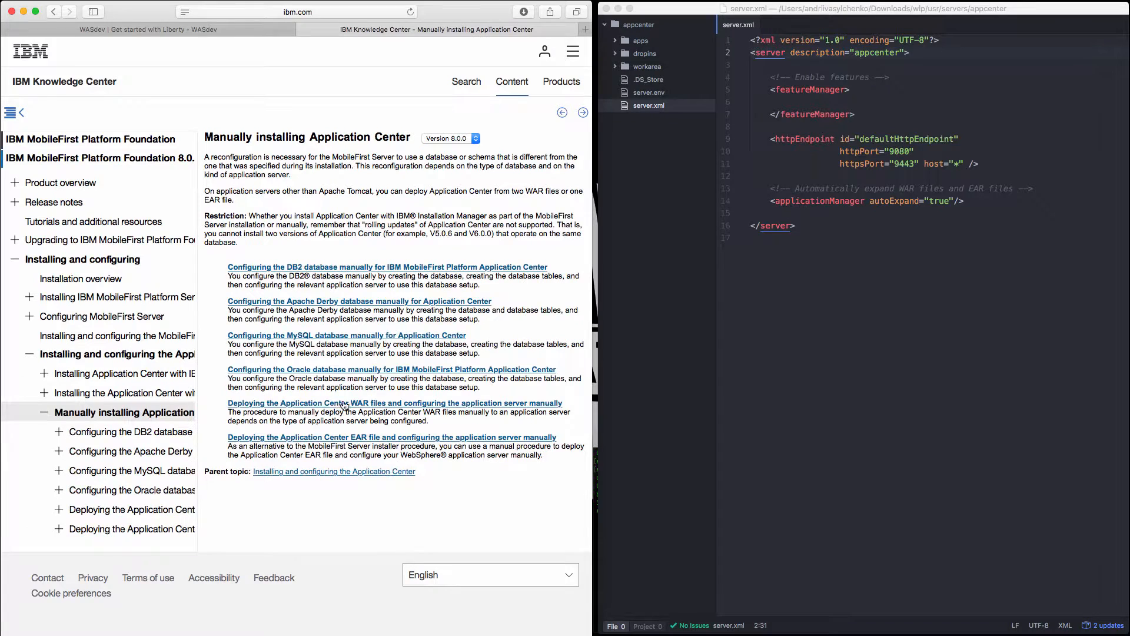
{"action": "left_click", "coordinate": [461, 267]}
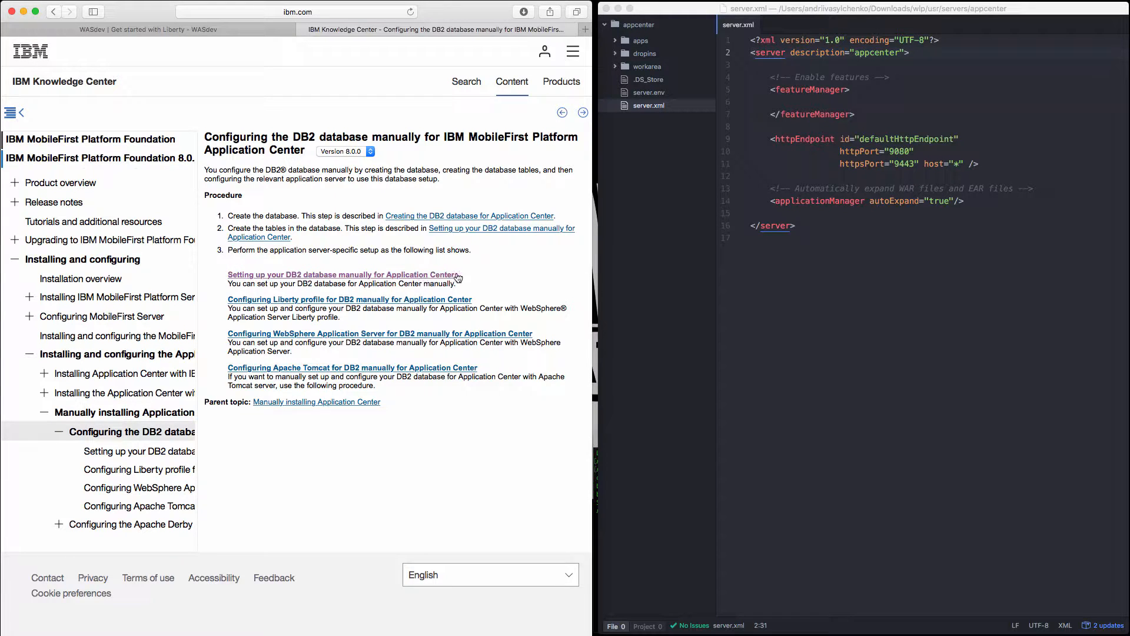
{"action": "left_click", "coordinate": [301, 305]}
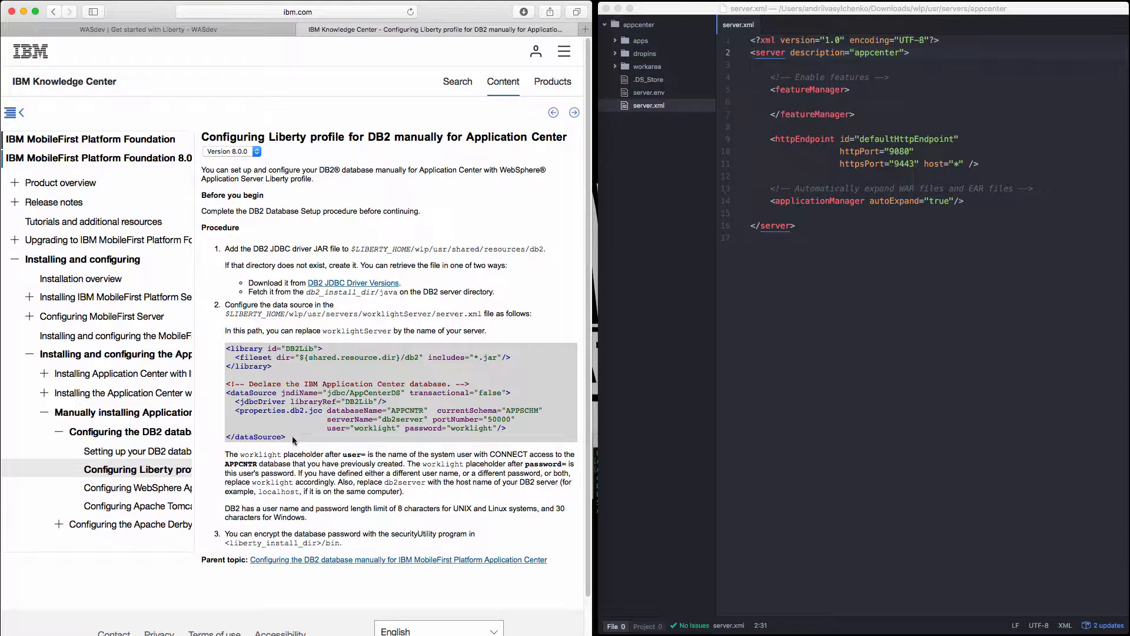
Copy the DB2Lib library and AppCenterDS dataSource sample from the documentation into server.xml below the applicationManager element.
{"action": "left_click_drag", "start_coordinate": [294, 439], "coordinate": [225, 348]}
{"action": "key", "text": "super+c"}
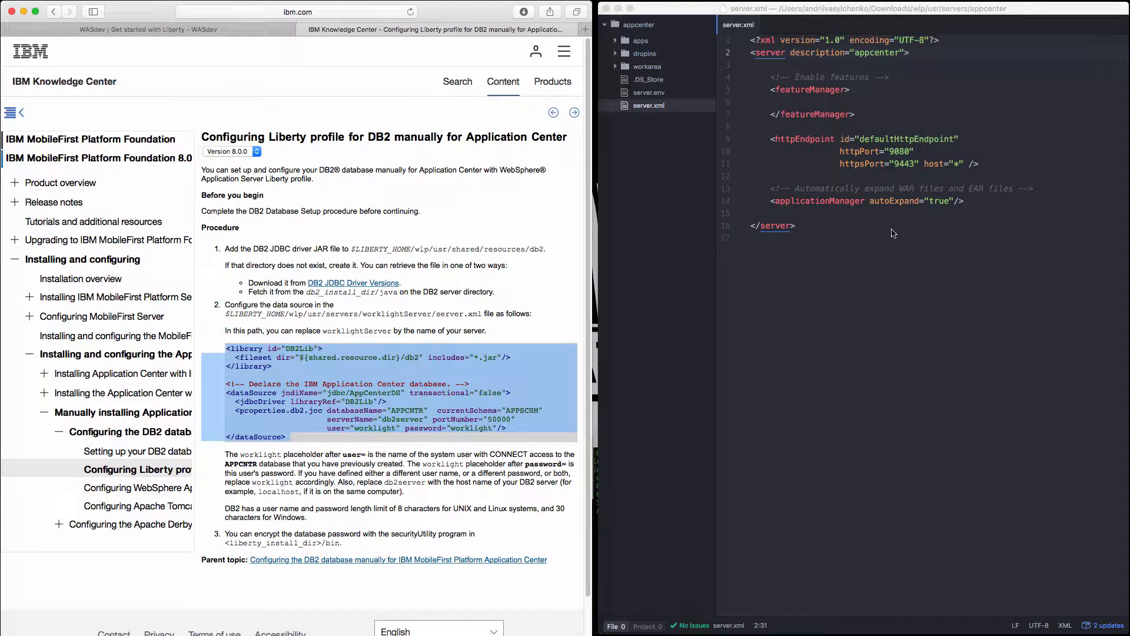
{"action": "left_click", "coordinate": [975, 202]}
{"action": "left_click", "coordinate": [976, 201]}
{"action": "key", "text": "Return"}
{"action": "key", "text": "Return"}
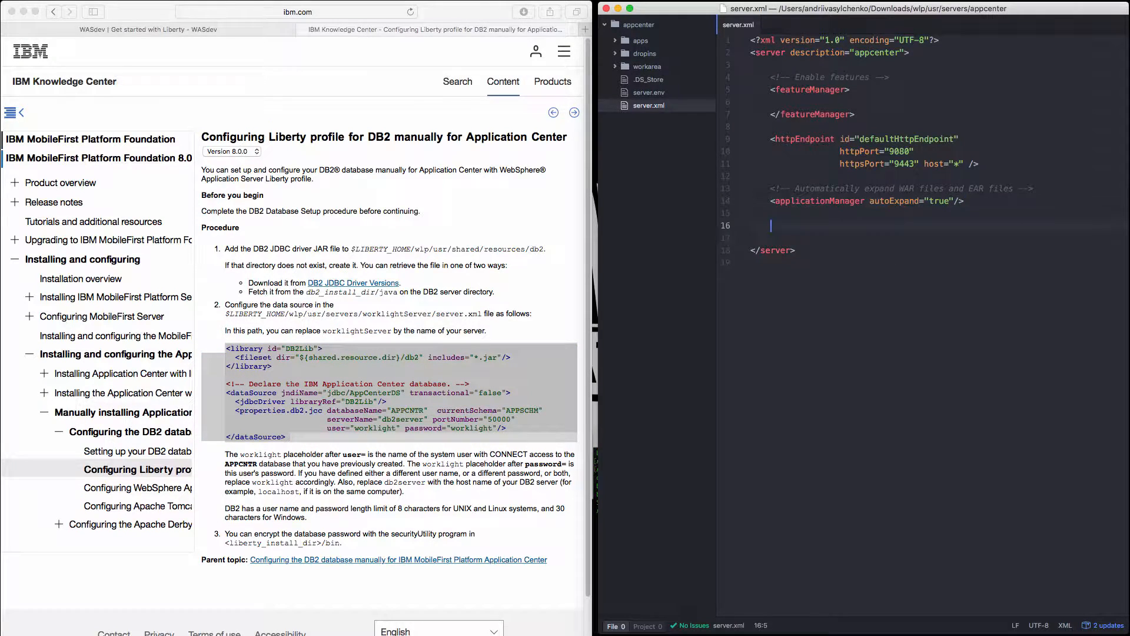
{"action": "key", "text": "super+v"}
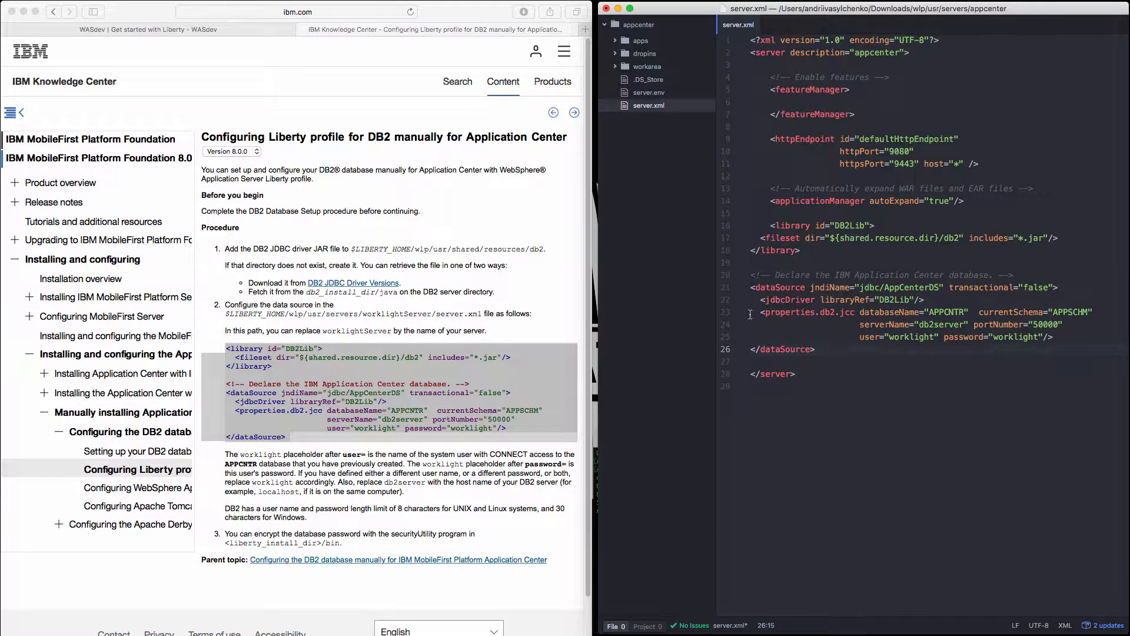
Indent the pasted library and dataSource lines to align with the other elements inside the server block.
{"action": "left_click_drag", "start_coordinate": [829, 350], "coordinate": [711, 241]}
{"action": "key", "text": "Tab"}
{"action": "key", "text": "Tab"}
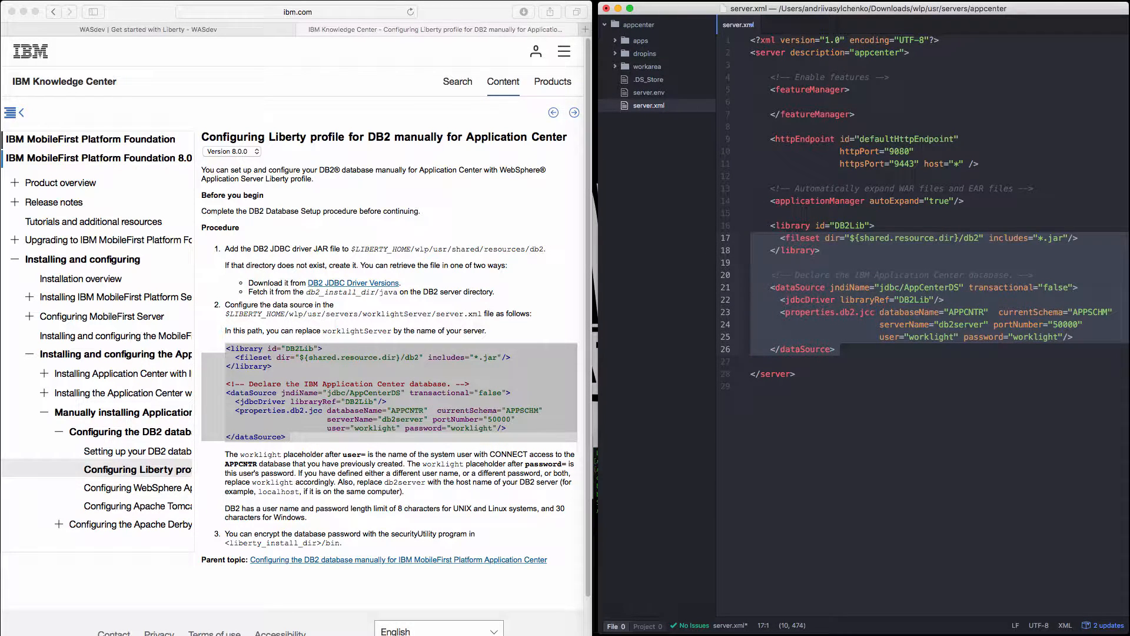
{"action": "left_click", "coordinate": [1076, 261]}
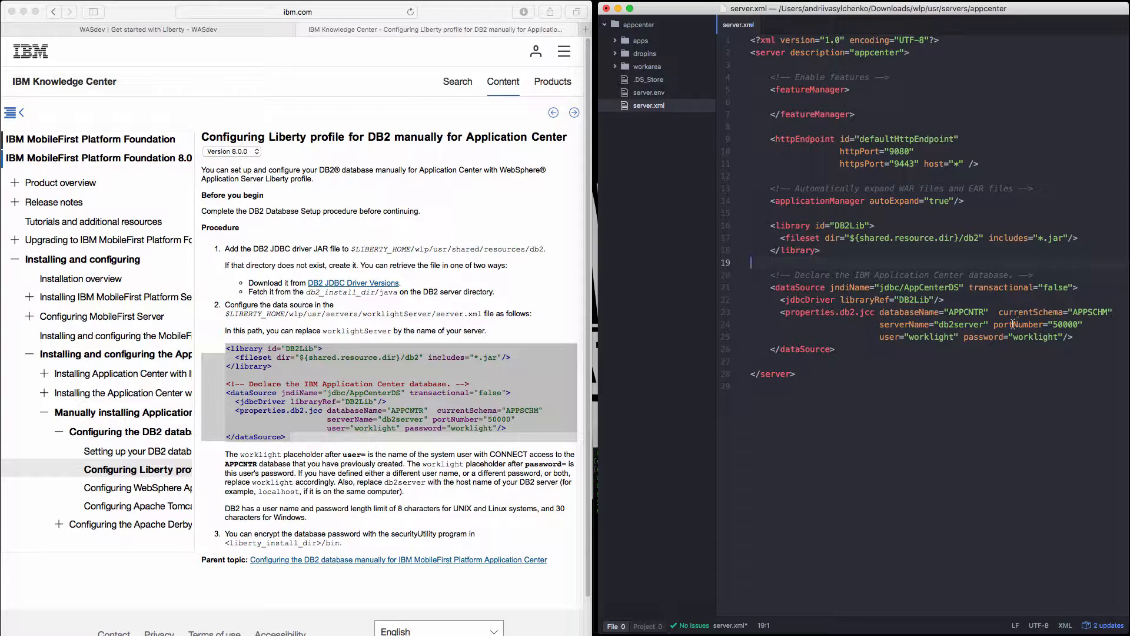
Switch to the browser and open the IBM Bluemix console in a new tab.
{"action": "left_click", "coordinate": [566, 31]}
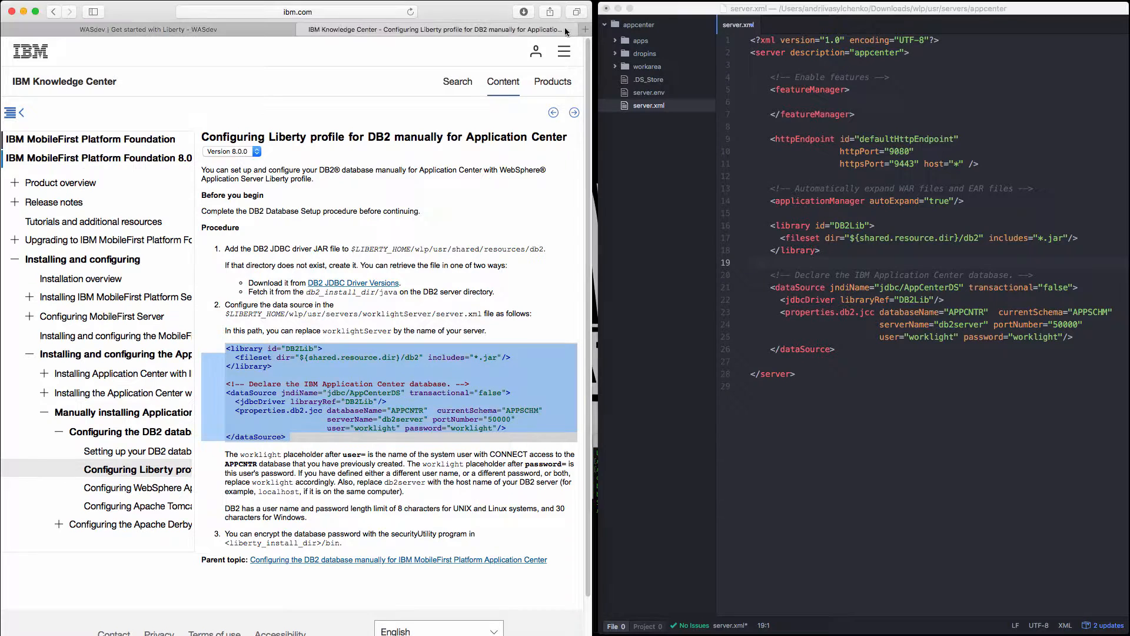
{"action": "left_click", "coordinate": [582, 28]}
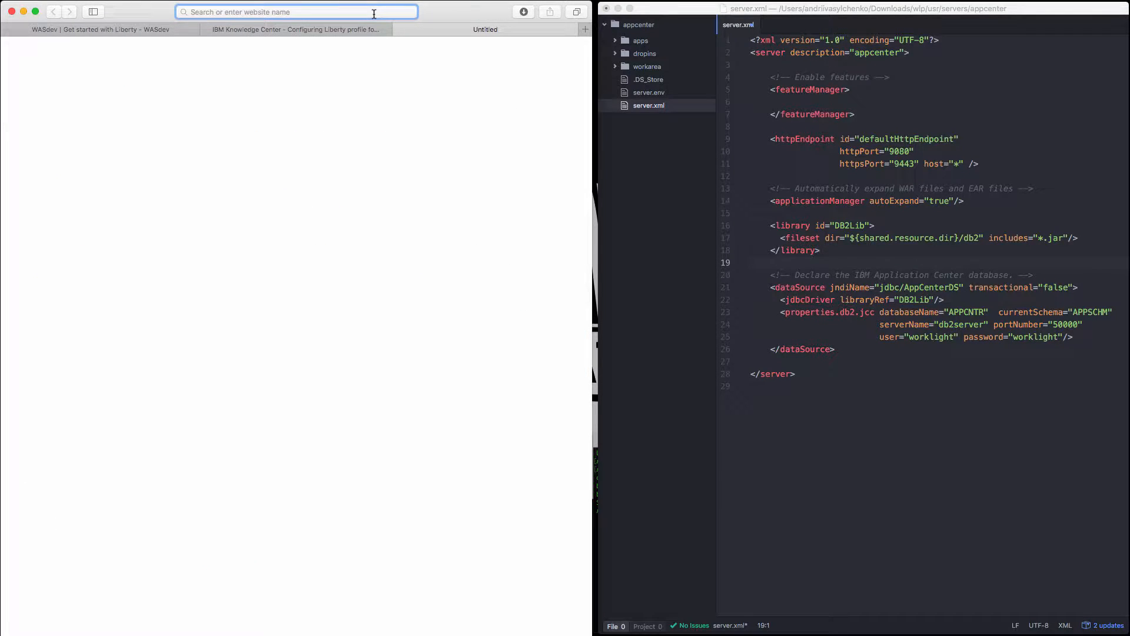
{"action": "type", "text": "blue"}
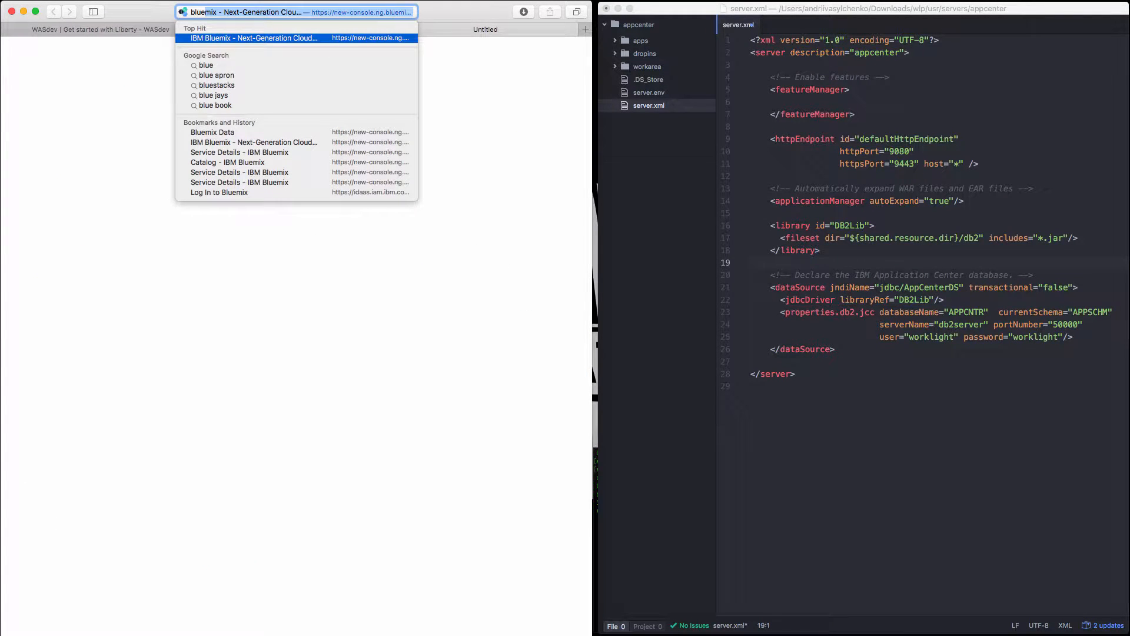
{"action": "key", "text": "Return"}
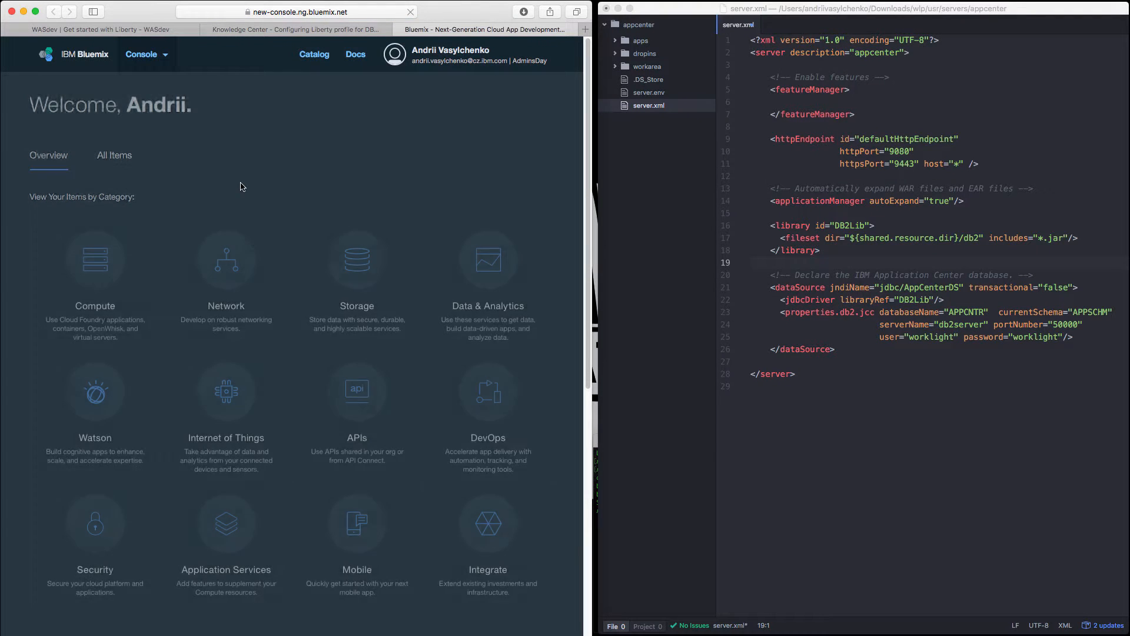
Open the dashDB-93 service from all items and display the details of Credentials-1 in its service credentials.
{"action": "left_click", "coordinate": [99, 165]}
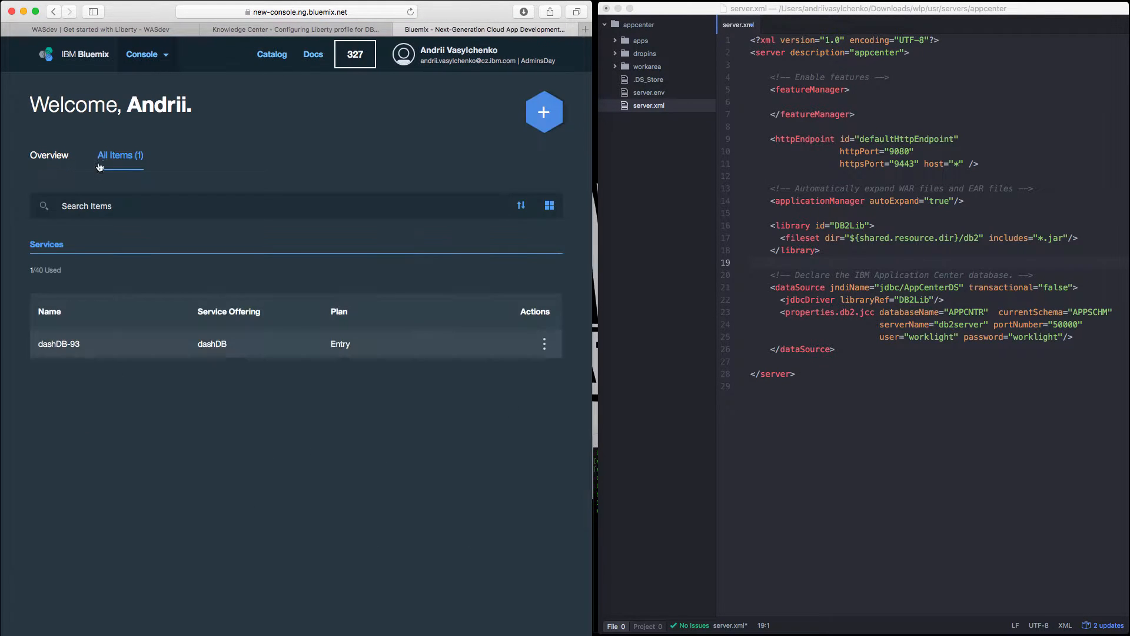
{"action": "left_click", "coordinate": [118, 346]}
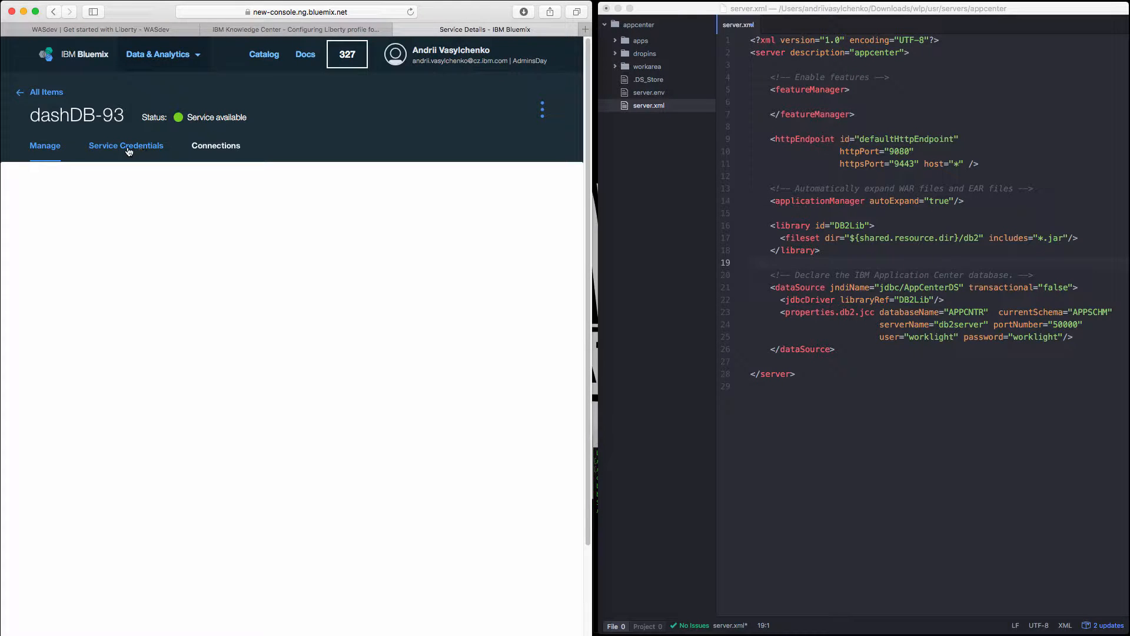
{"action": "left_click", "coordinate": [129, 148]}
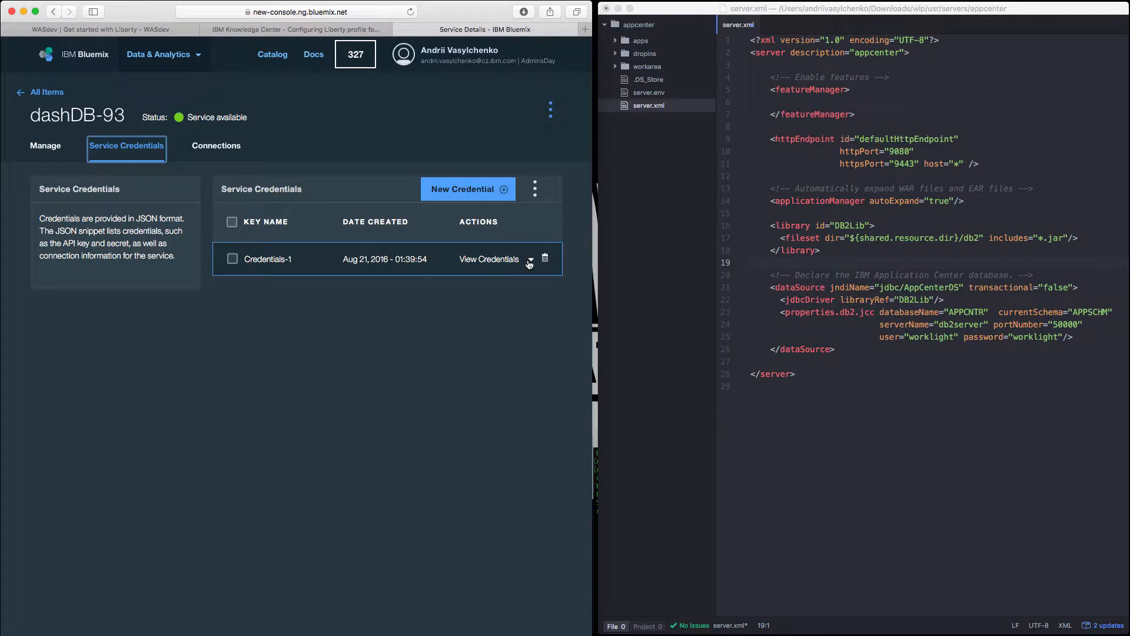
{"action": "left_click", "coordinate": [530, 262]}
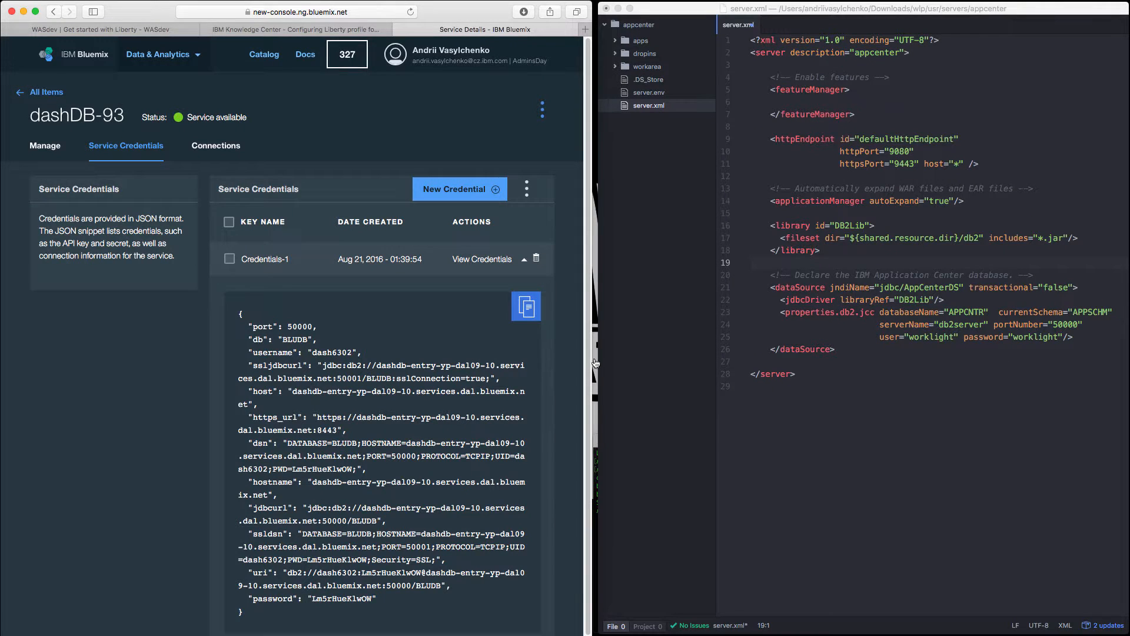
Replace the databaseName value in properties.db2.jcc with BLUDB, copied from the dashDB-93 credentials.
{"action": "double_click", "coordinate": [295, 340]}
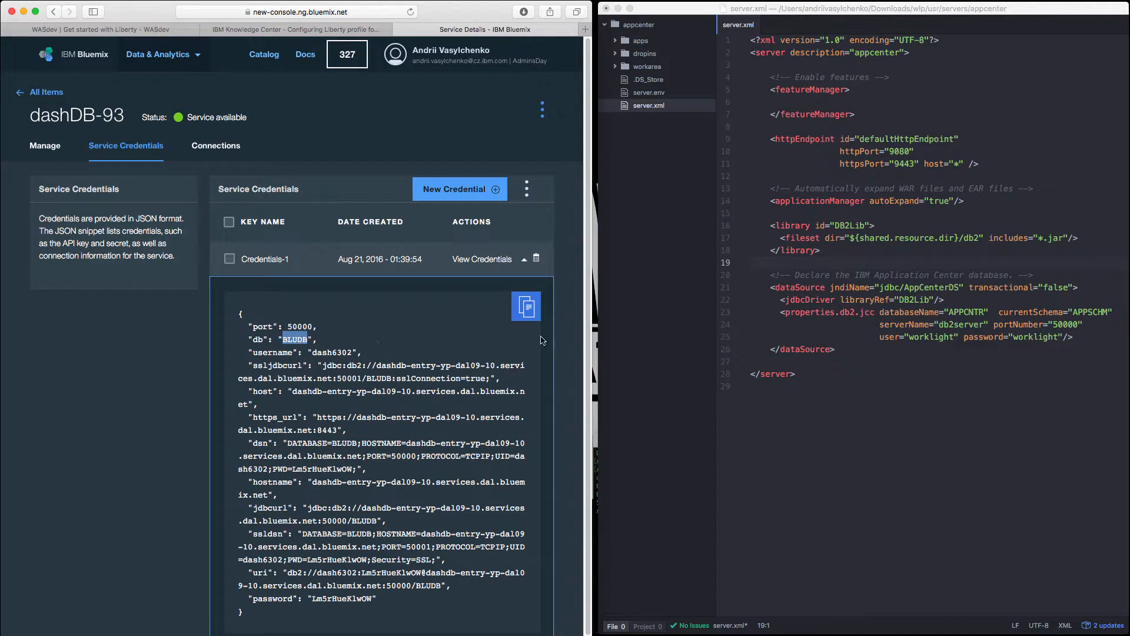
{"action": "double_click", "coordinate": [960, 312]}
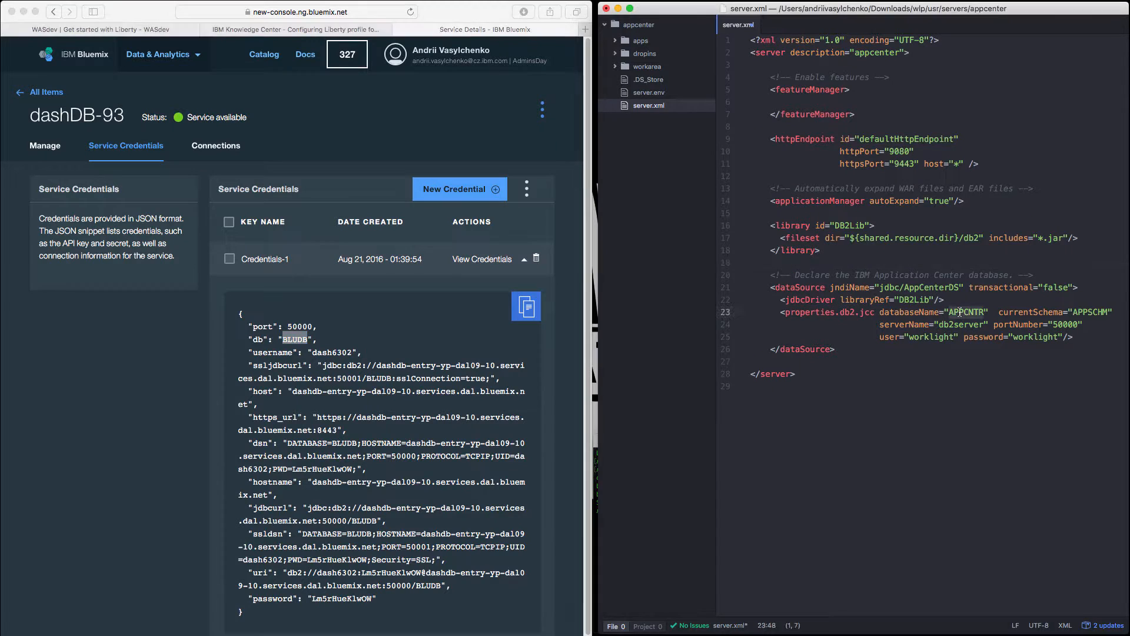
{"action": "key", "text": "super+v"}
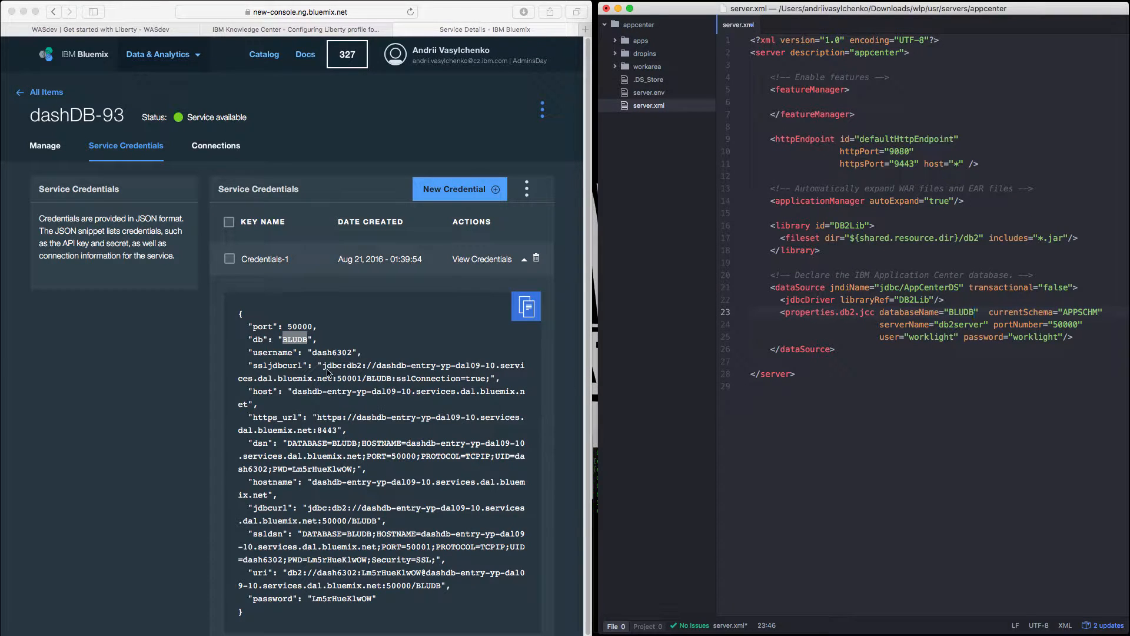
Replace the data source's user value in server.xml with the username copied from the dashDB-93 credentials.
{"action": "double_click", "coordinate": [335, 352]}
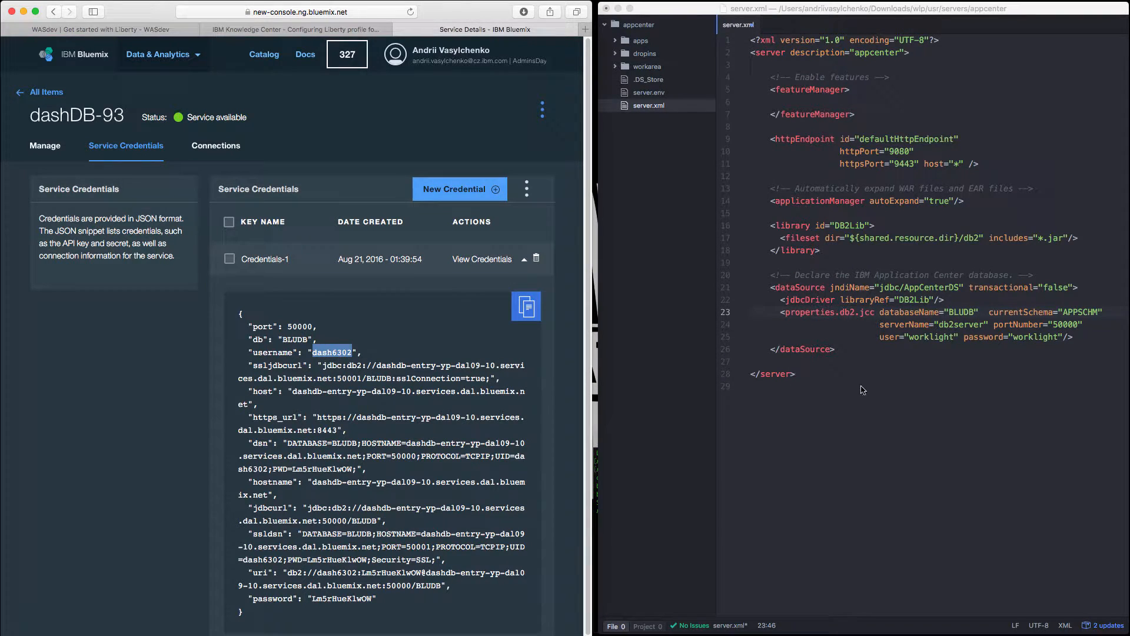
{"action": "double_click", "coordinate": [936, 337]}
{"action": "key", "text": "super+v"}
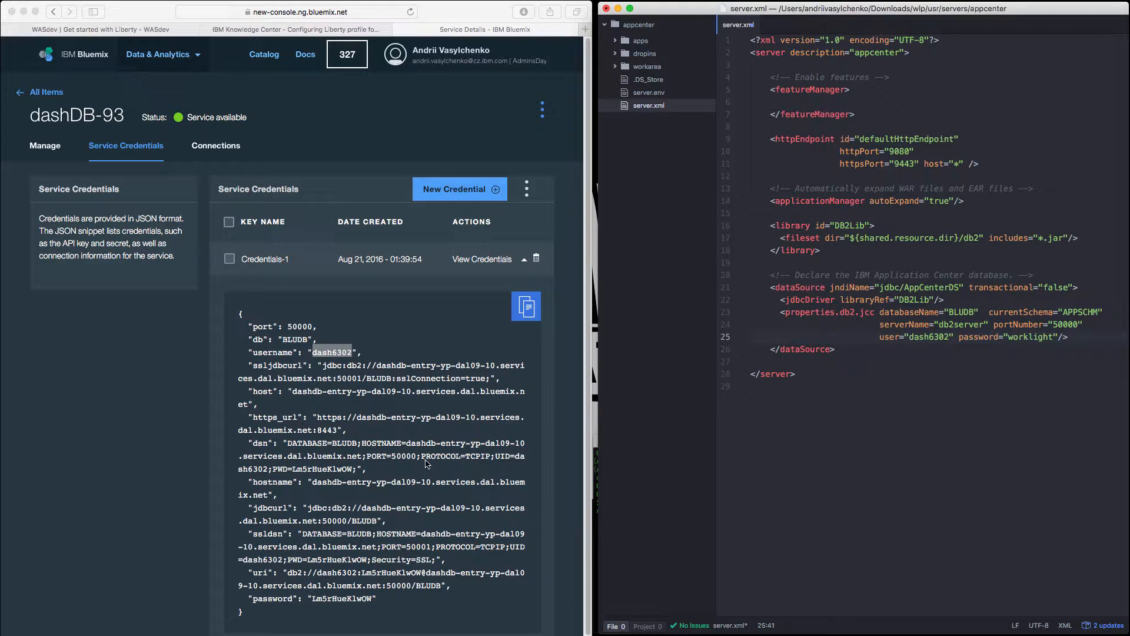
Replace the data source's serverName value in server.xml with dashdb-entry-yp-dal09-10.services.dal.bluemix.net, copied from the host entry of the dashDB-93 credentials.
{"action": "left_click", "coordinate": [299, 394]}
{"action": "left_click_drag", "start_coordinate": [293, 392], "coordinate": [248, 403]}
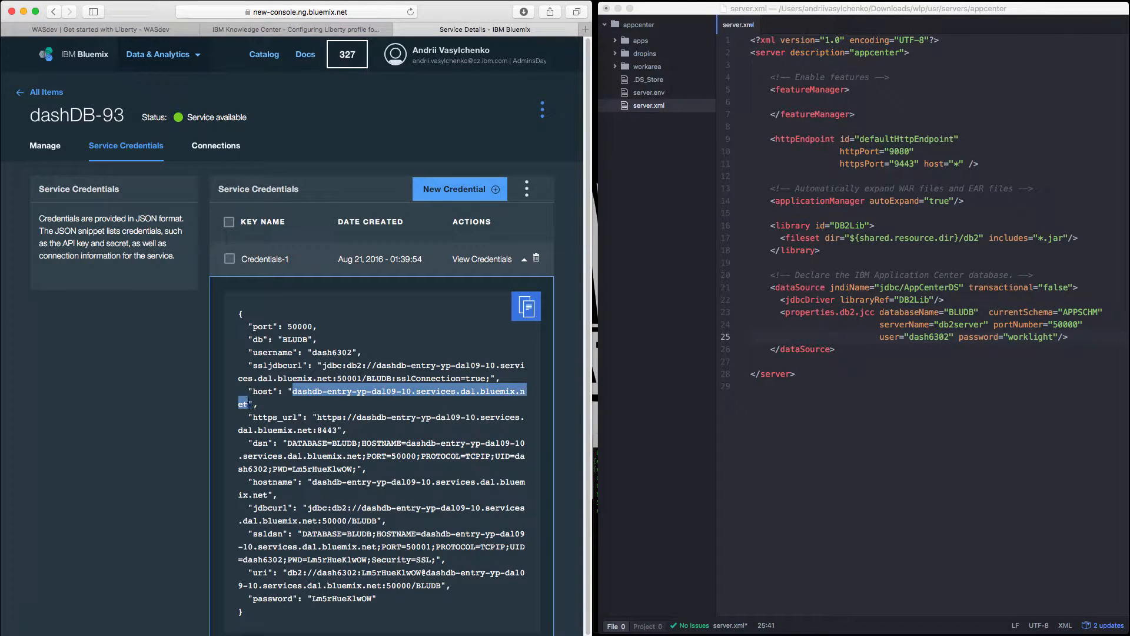
{"action": "double_click", "coordinate": [965, 325]}
{"action": "key", "text": "super+v"}
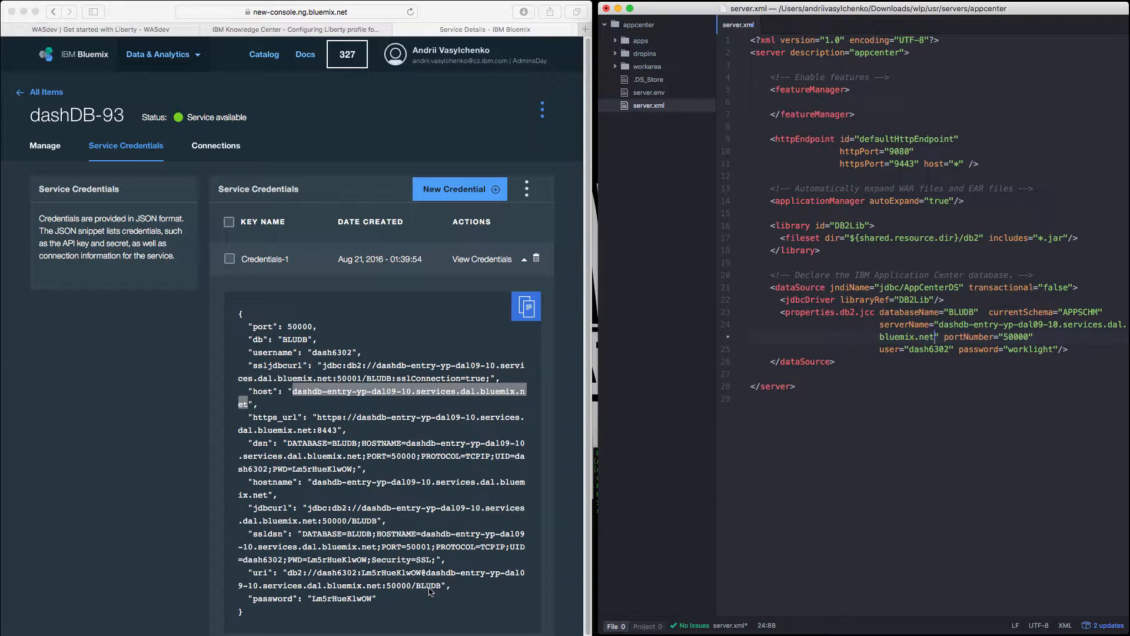
Replace the data source's password value in server.xml with the password copied from the dashDB-93 credentials.
{"action": "double_click", "coordinate": [333, 599]}
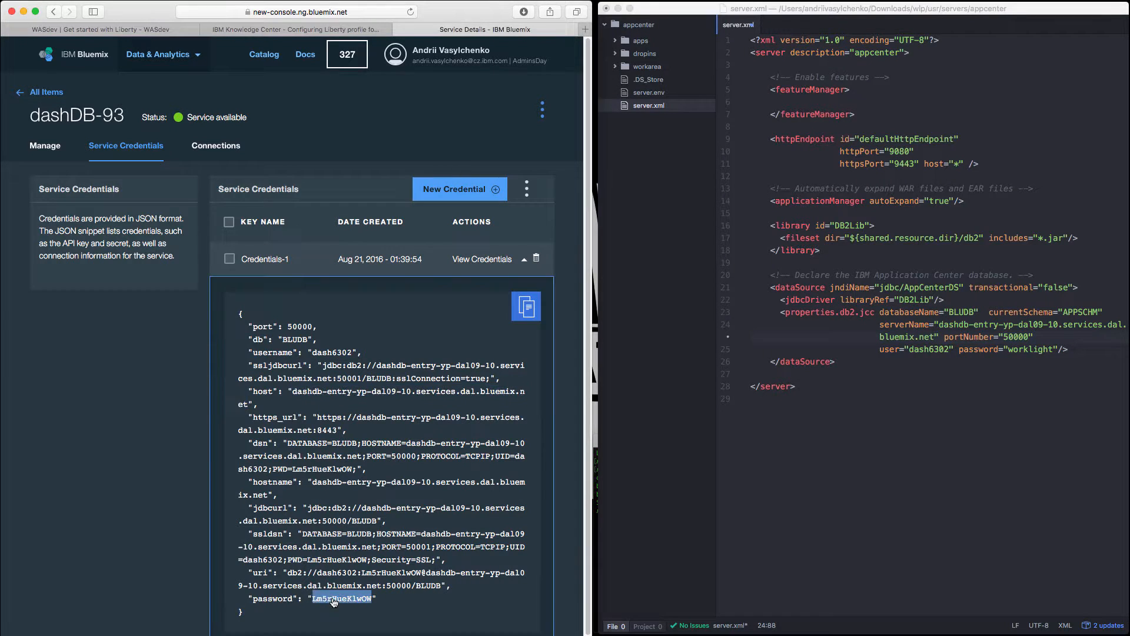
{"action": "double_click", "coordinate": [1019, 350]}
{"action": "key", "text": "super+v"}
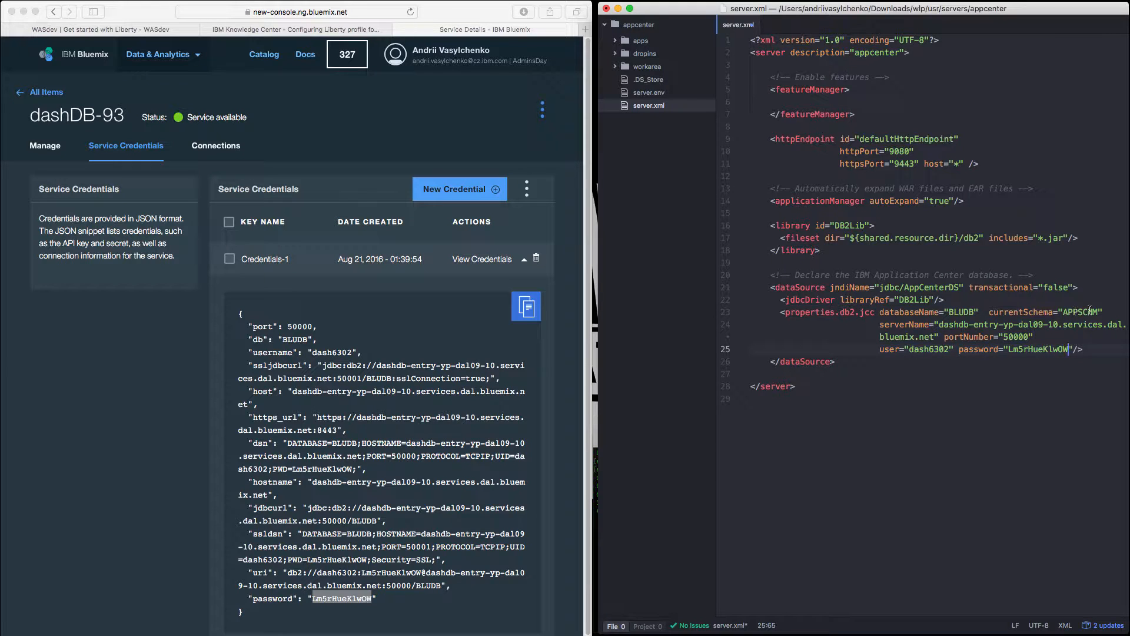
Launch the dashDB console from the dashDB-93 service's management page and open its tables view.
{"action": "left_click", "coordinate": [49, 149]}
{"action": "left_click", "coordinate": [49, 148]}
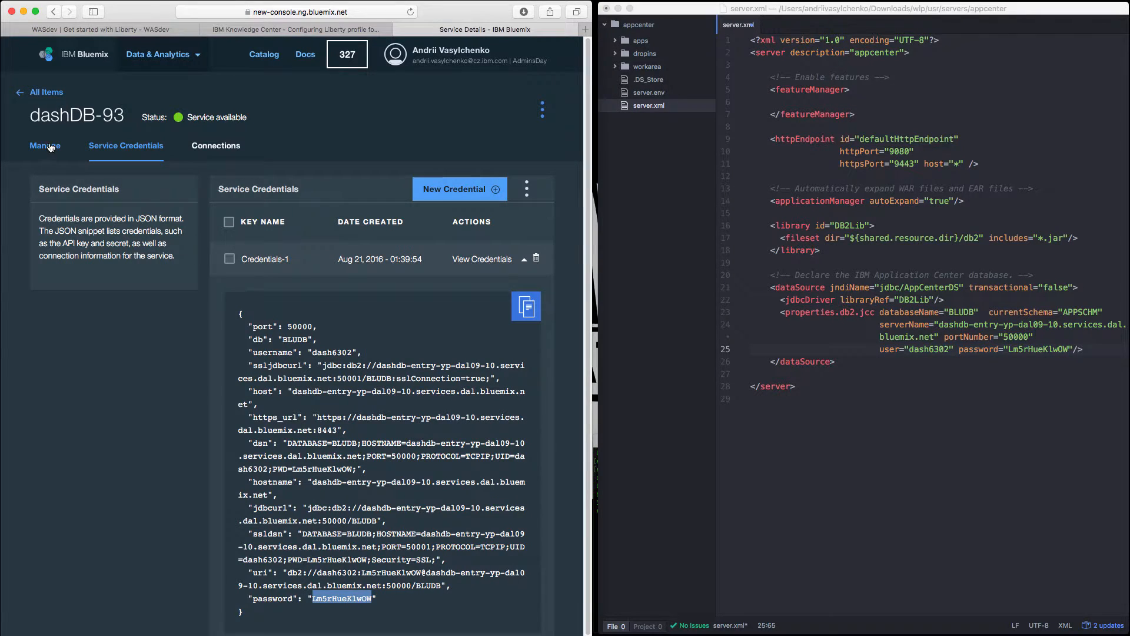
{"action": "left_click", "coordinate": [546, 208]}
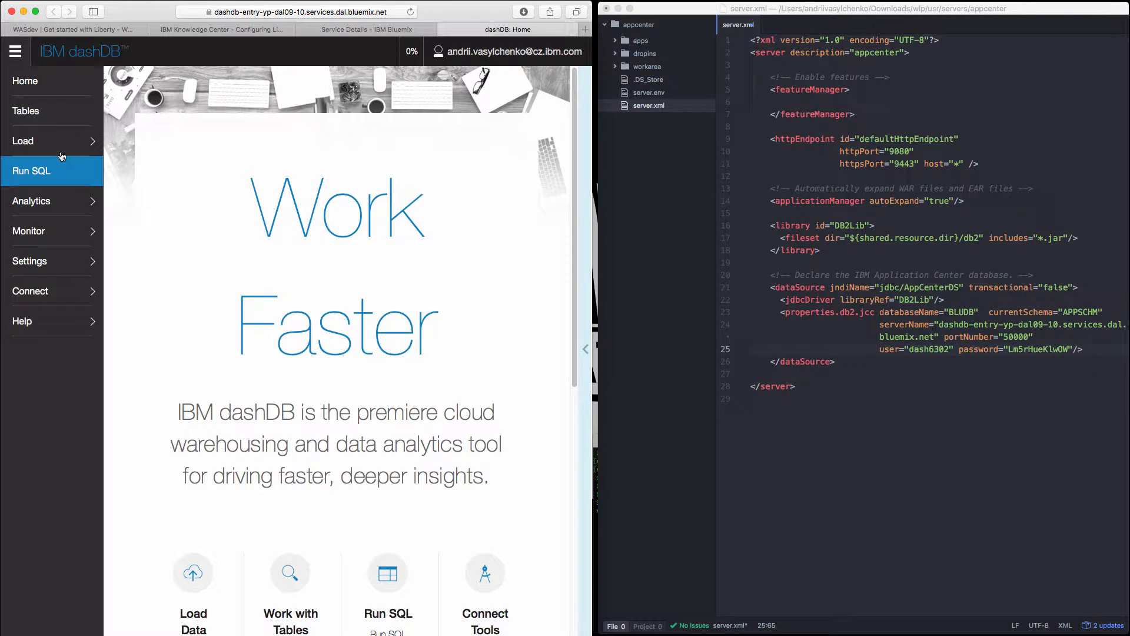
{"action": "left_click", "coordinate": [47, 118]}
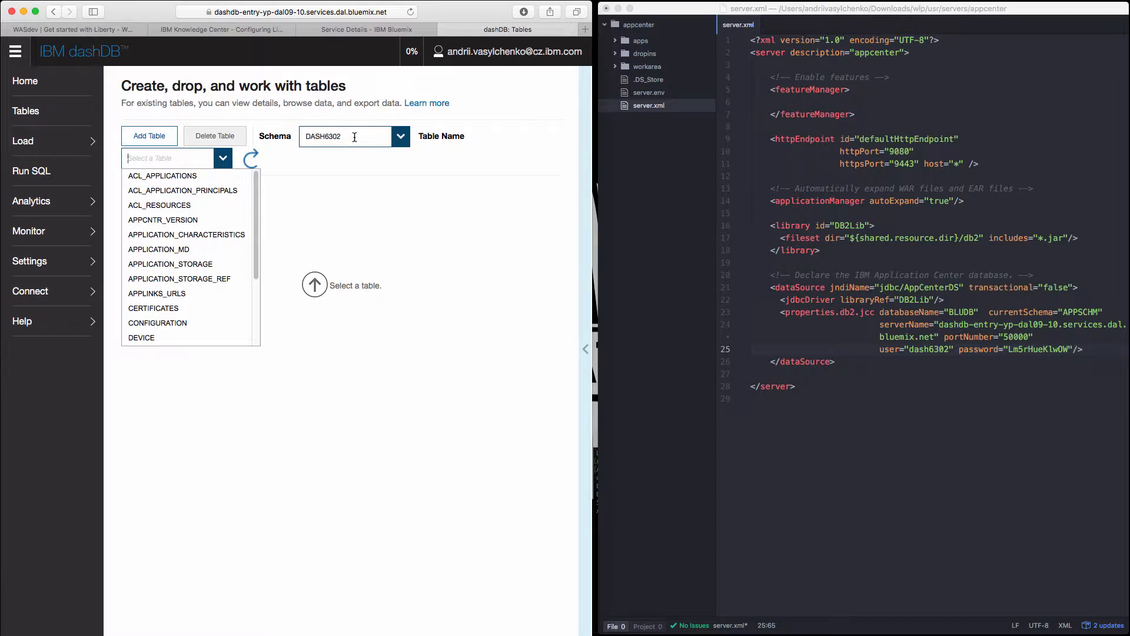
Replace the currentSchema value in properties.db2.jcc with DASH6302, copied from the schema selection in dashDB.
{"action": "double_click", "coordinate": [351, 137]}
{"action": "key", "text": "super+c"}
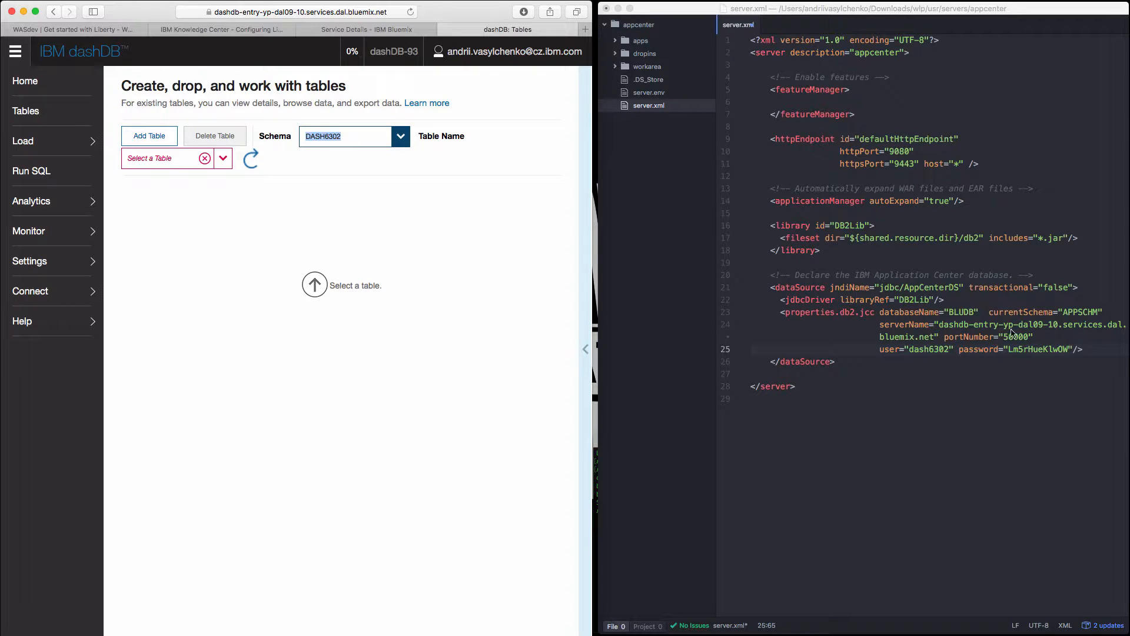
{"action": "double_click", "coordinate": [1083, 311]}
{"action": "key", "text": "super+v"}
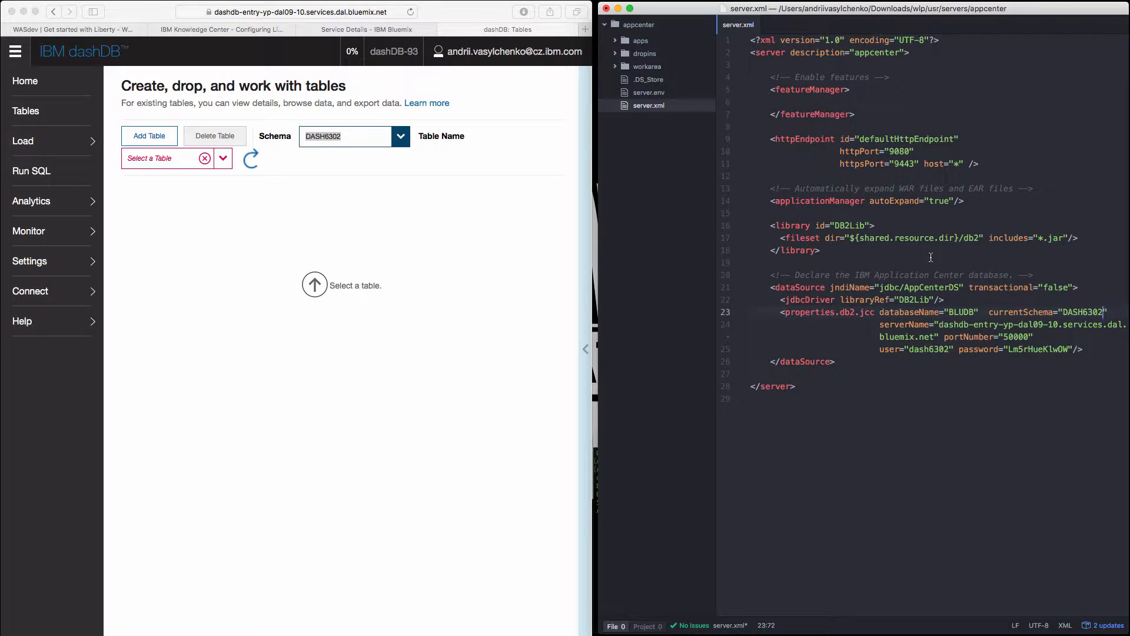
Change the DB2Lib fileset directory in server.xml to ${server.config.dir}/db2.
{"action": "double_click", "coordinate": [913, 238]}
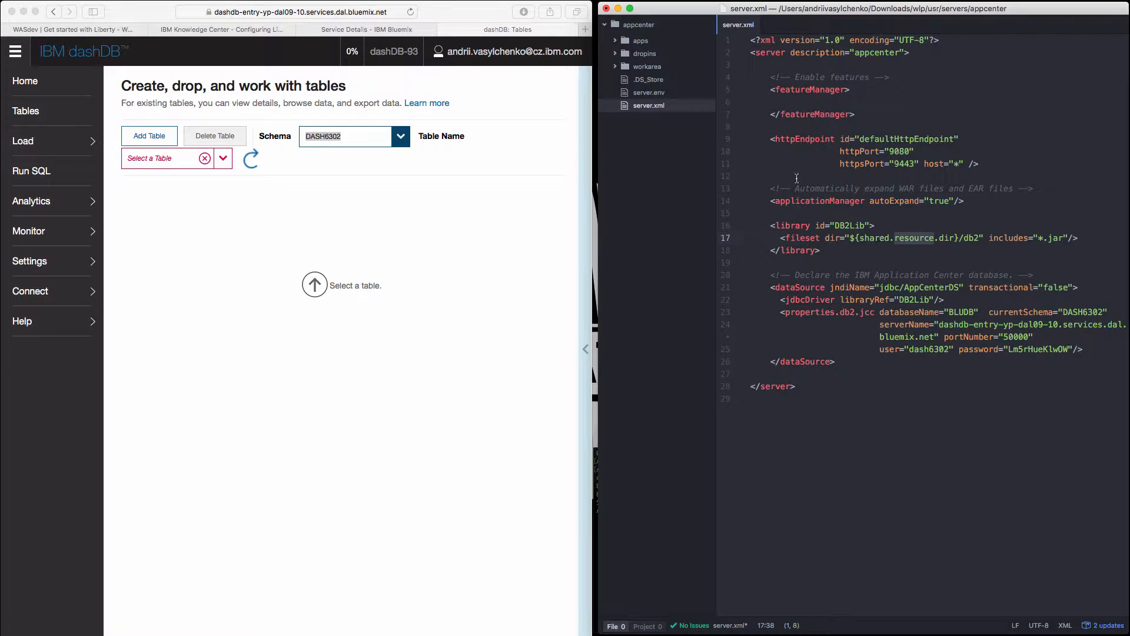
{"action": "double_click", "coordinate": [880, 239]}
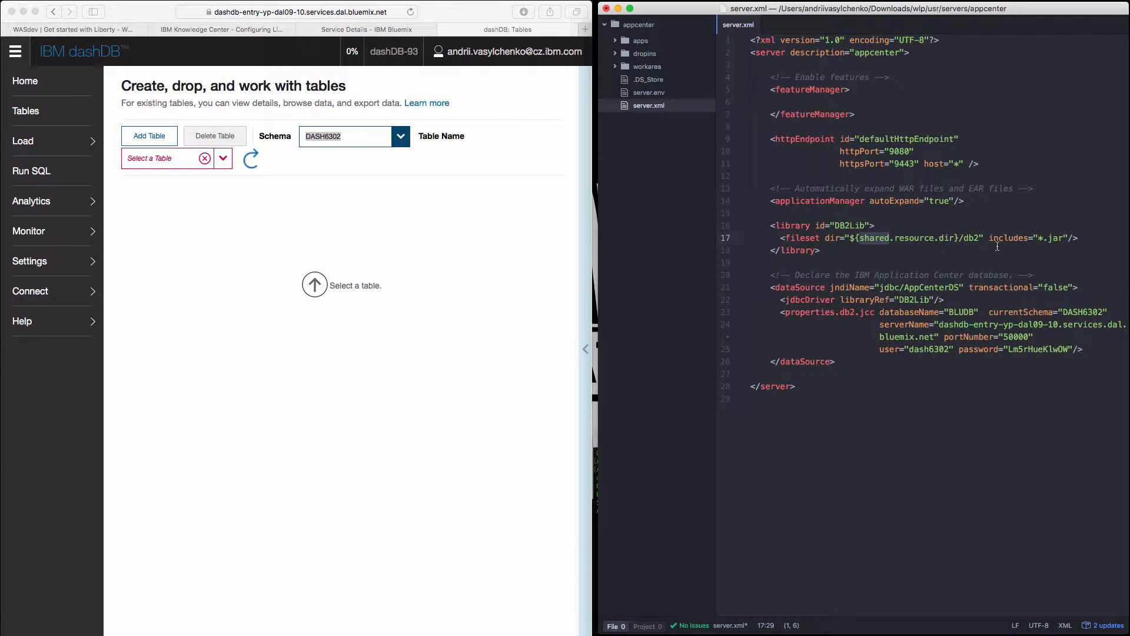
{"action": "type", "text": "server"}
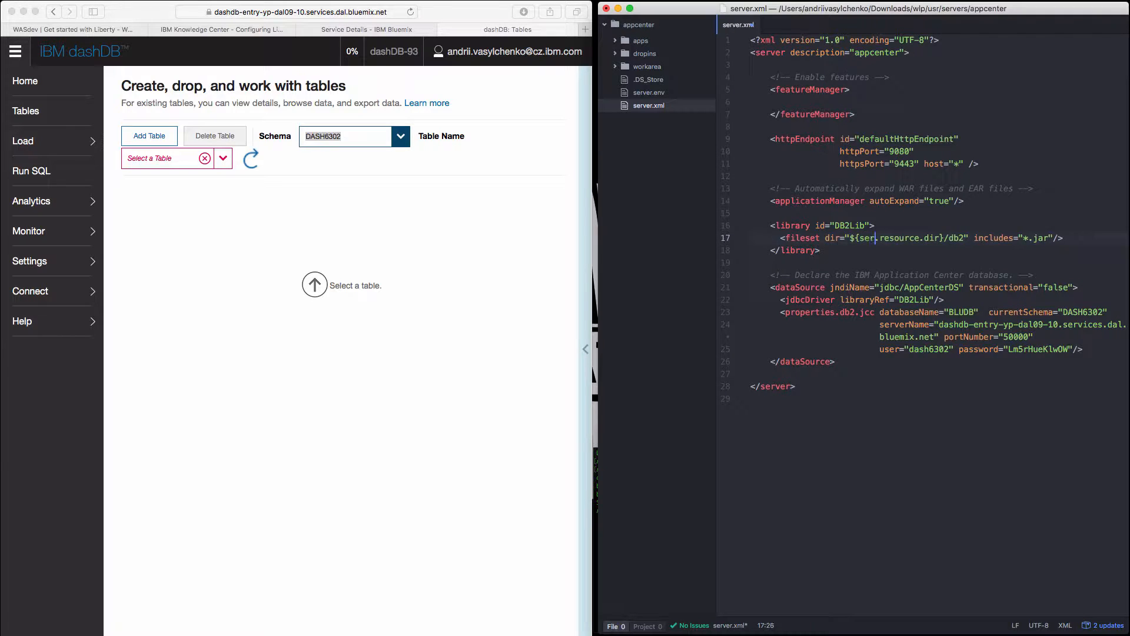
{"action": "key", "text": "Delete"}
{"action": "key", "text": "Delete"}
{"action": "key", "text": "Delete"}
{"action": "key", "text": "Delete"}
{"action": "key", "text": "Delete"}
{"action": "key", "text": "Delete"}
{"action": "key", "text": "Delete"}
{"action": "key", "text": "Delete"}
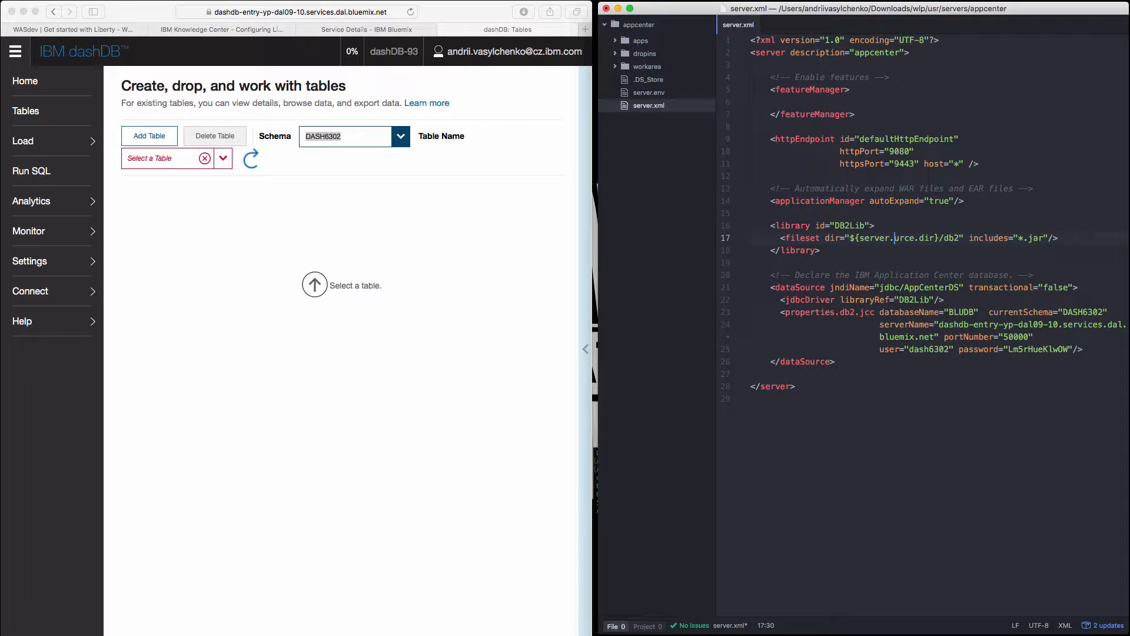
{"action": "type", "text": "config"}
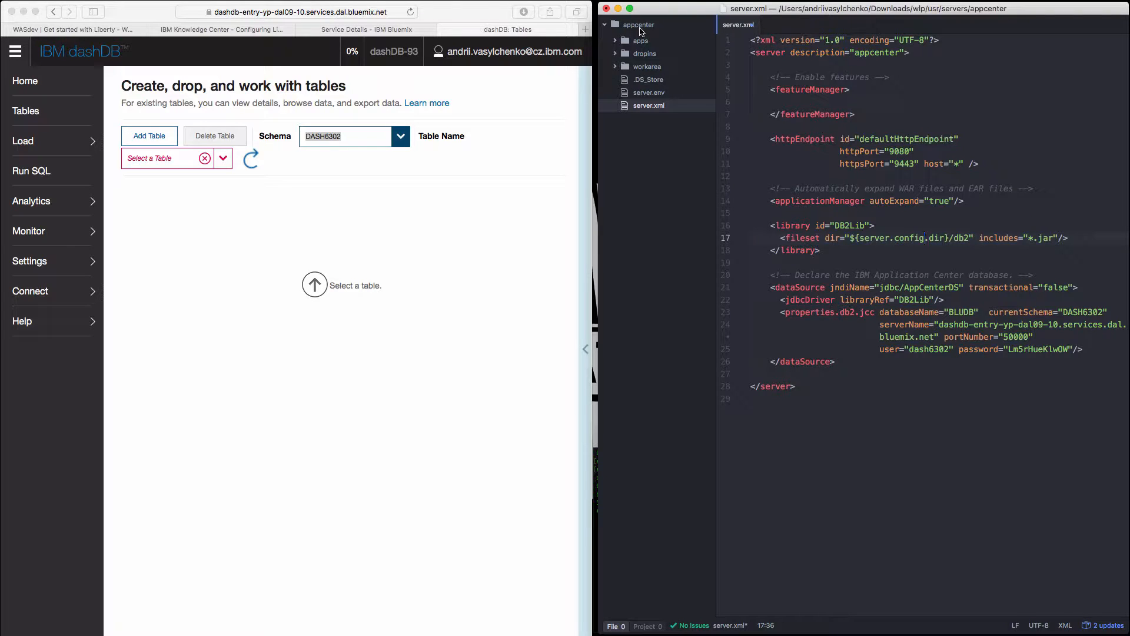
Create a folder named db2 in the appcenter project and check the fileset path against it in server.xml.
{"action": "right_click", "coordinate": [653, 31]}
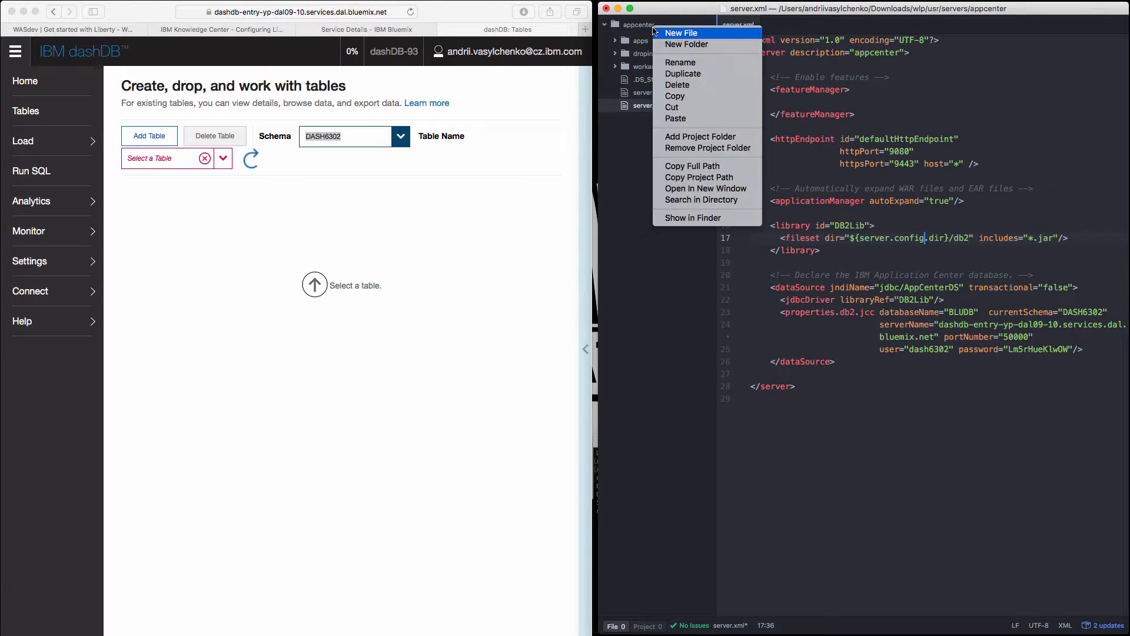
{"action": "left_click", "coordinate": [687, 43]}
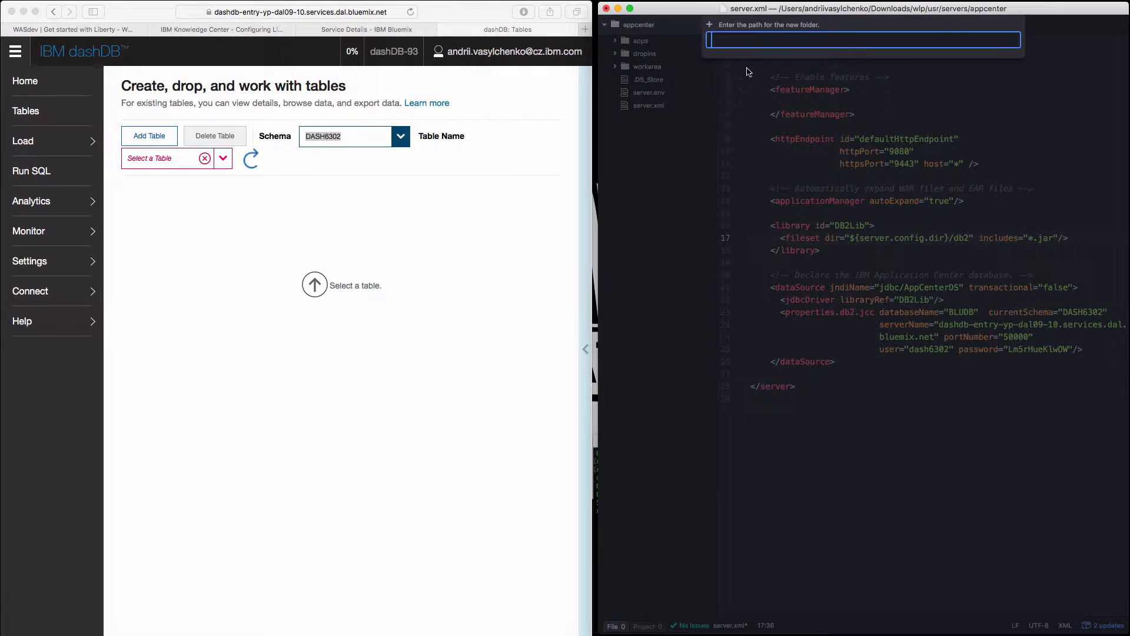
{"action": "type", "text": "db2"}
{"action": "key", "text": "Return"}
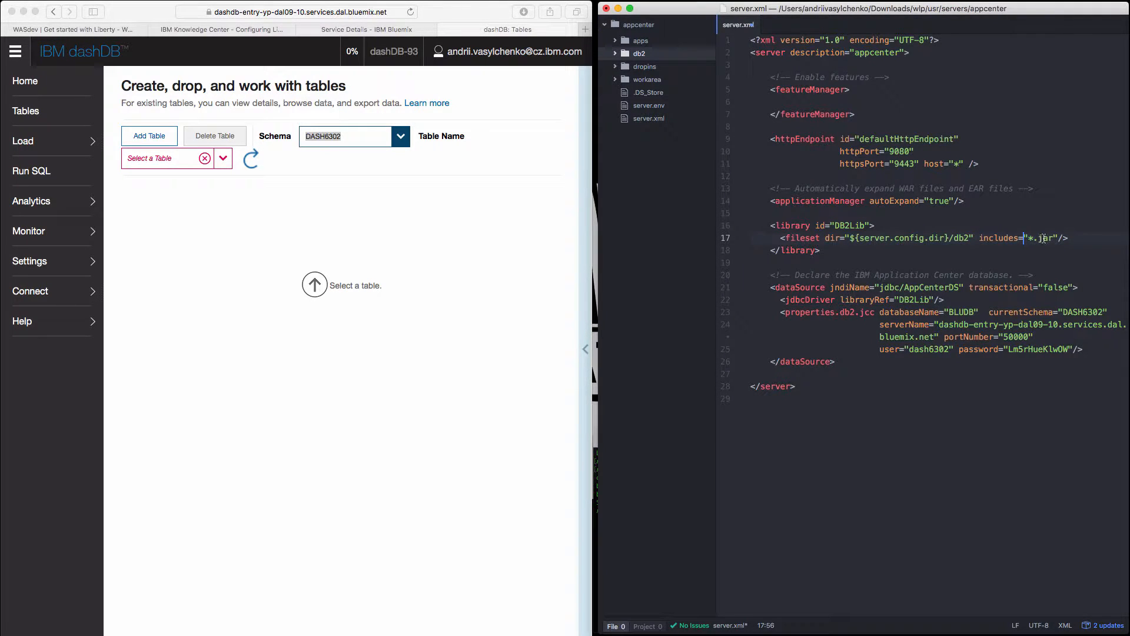
{"action": "left_click_drag", "start_coordinate": [1049, 237], "coordinate": [1039, 238]}
{"action": "left_click_drag", "start_coordinate": [968, 235], "coordinate": [854, 239]}
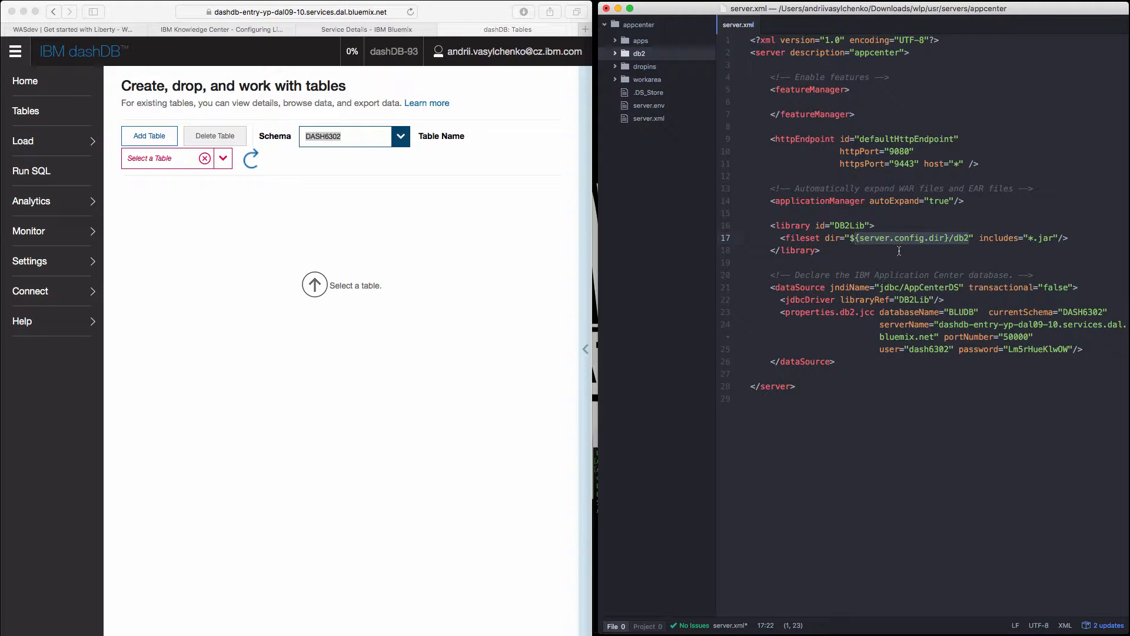
{"action": "left_click", "coordinate": [988, 209]}
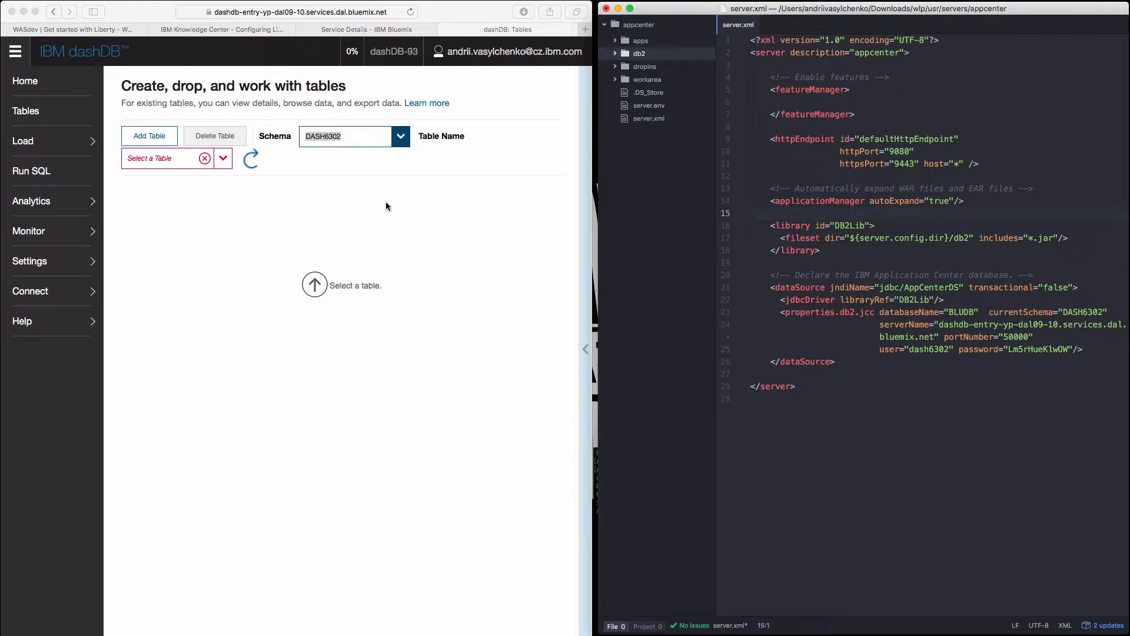
Download the Linux 64-bit driver package from dashDB's download tools and unpack the downloaded archive.
{"action": "left_click", "coordinate": [41, 297]}
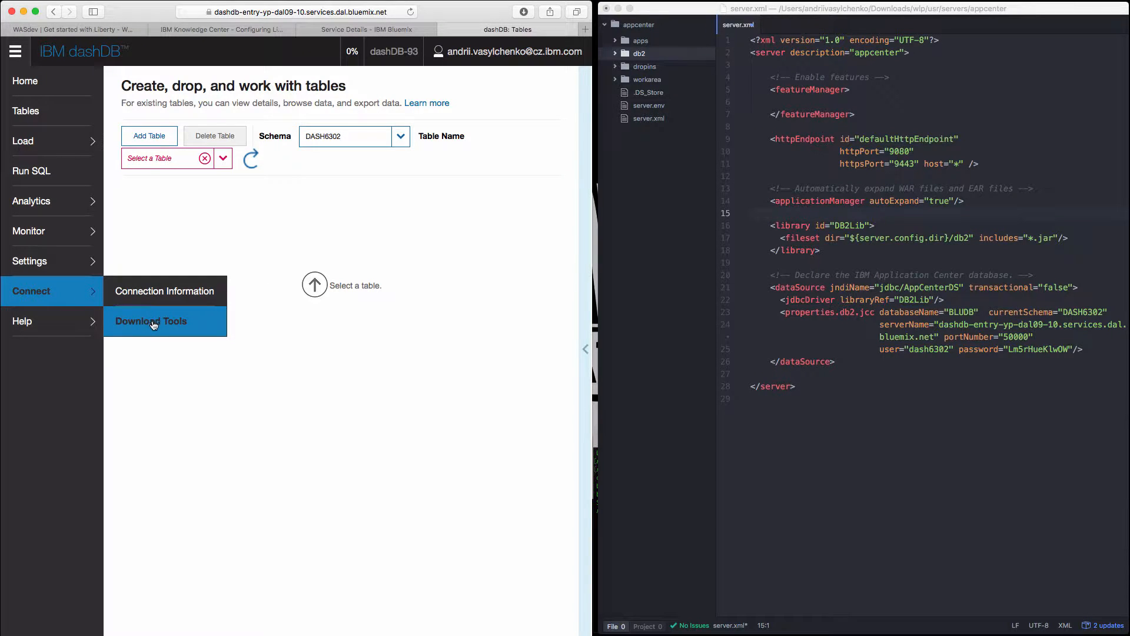
{"action": "left_click", "coordinate": [155, 325]}
{"action": "left_click", "coordinate": [154, 324]}
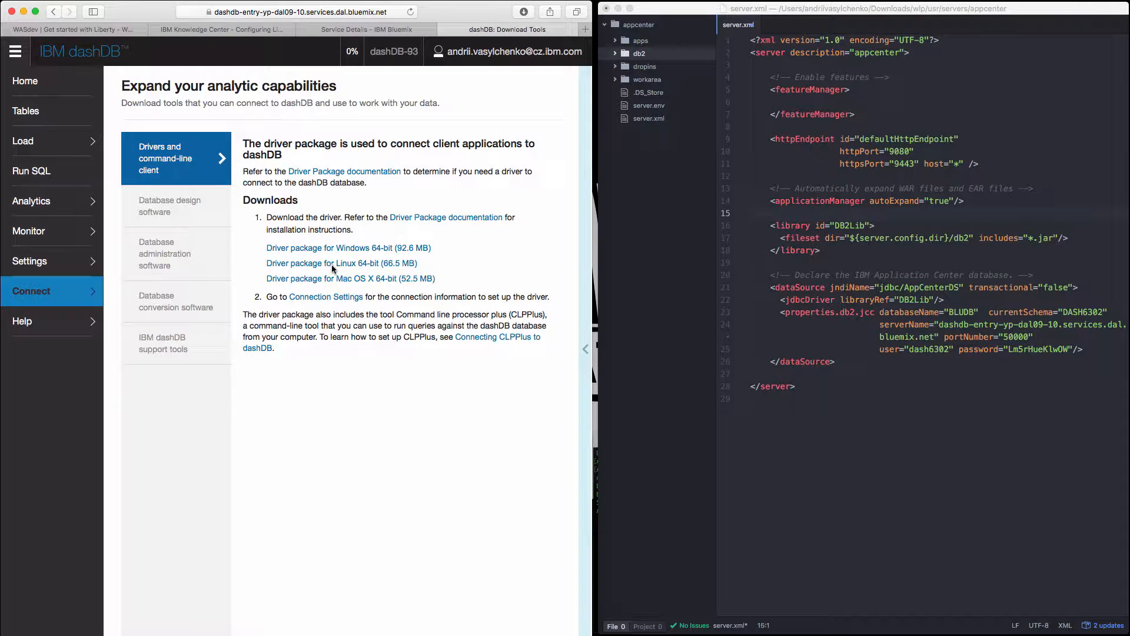
{"action": "left_click", "coordinate": [424, 279]}
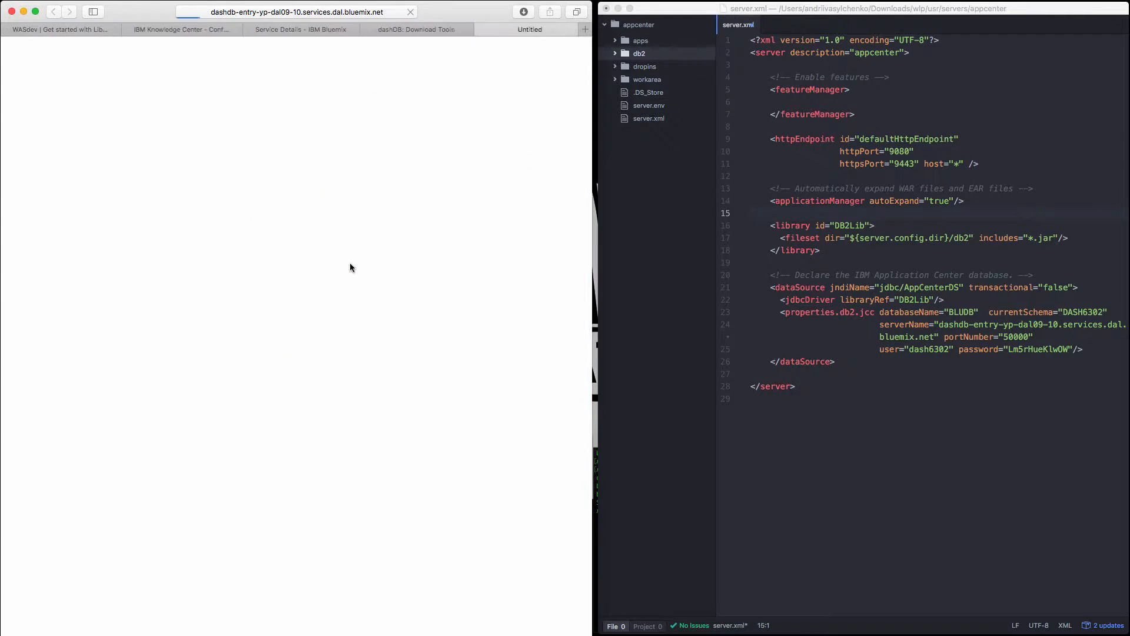
{"action": "left_click", "coordinate": [524, 12]}
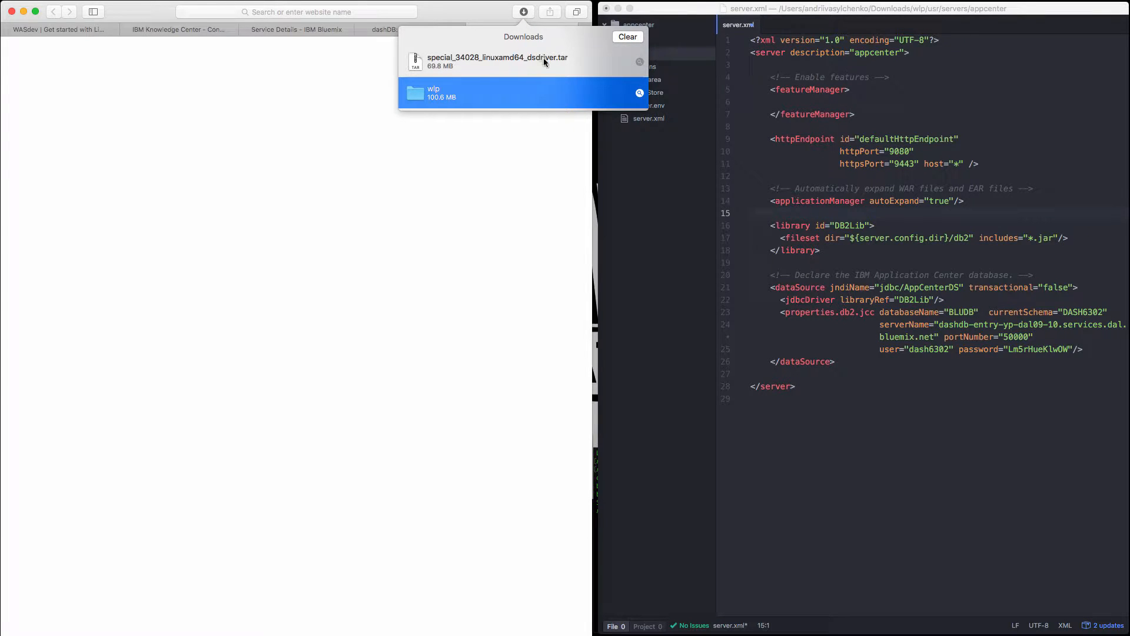
{"action": "double_click", "coordinate": [543, 58]}
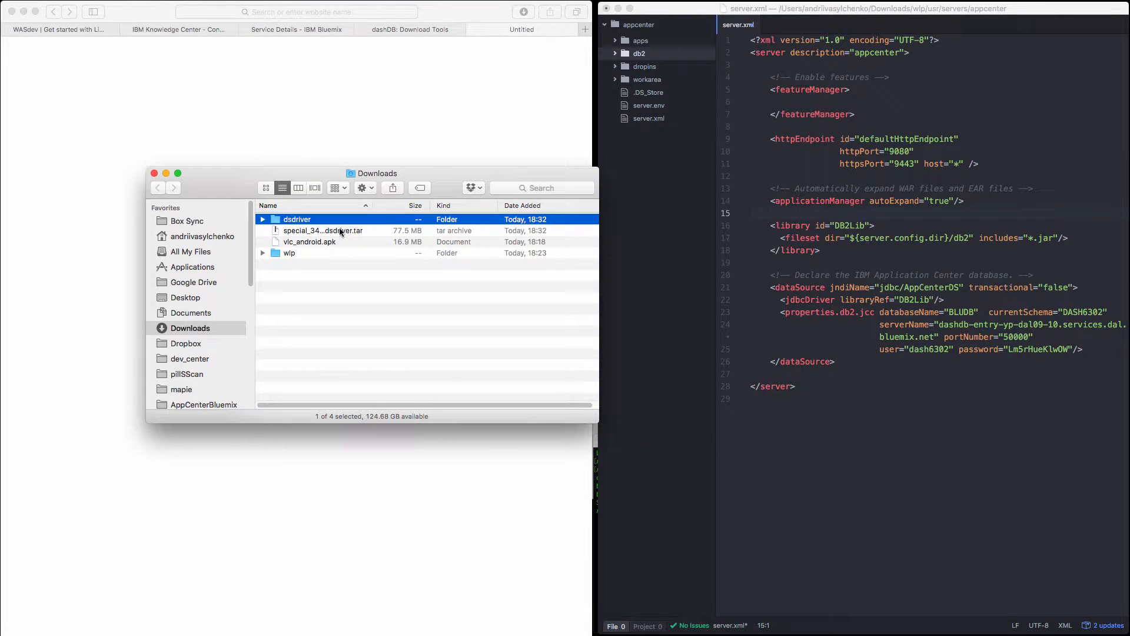
Unzip the JDBC driver archive in dsdriver/jdbc_sqlj_driver/linuxamd64, copy db2jcc.jar and db2jcc4.jar from it, and close that window.
{"action": "left_click", "coordinate": [262, 220]}
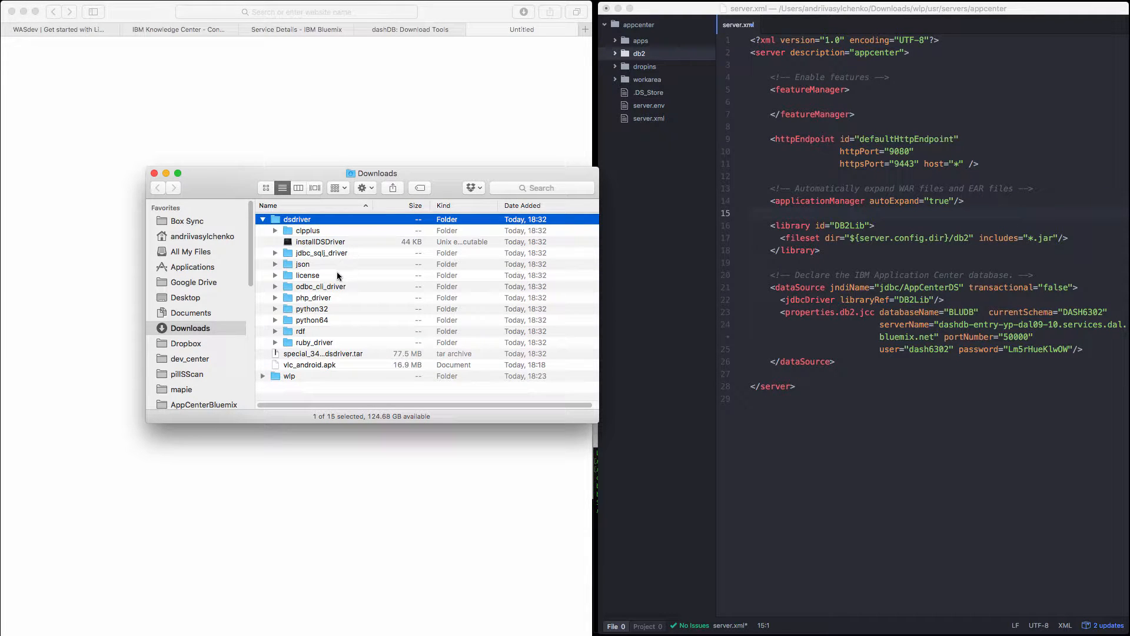
{"action": "left_click", "coordinate": [275, 252]}
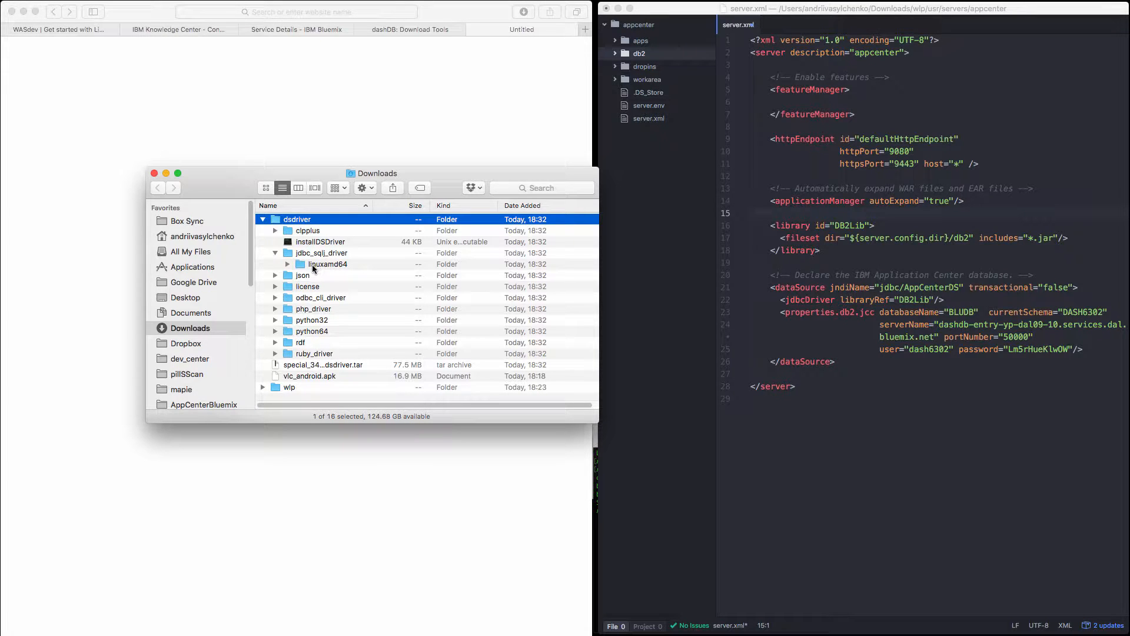
{"action": "left_click", "coordinate": [288, 264]}
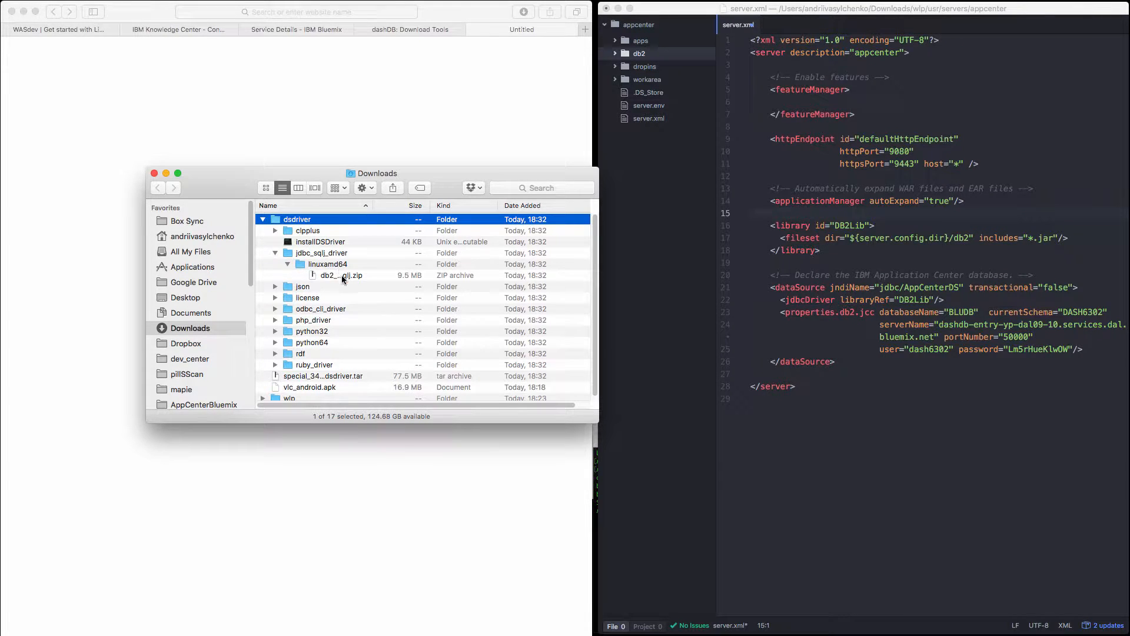
{"action": "double_click", "coordinate": [342, 276]}
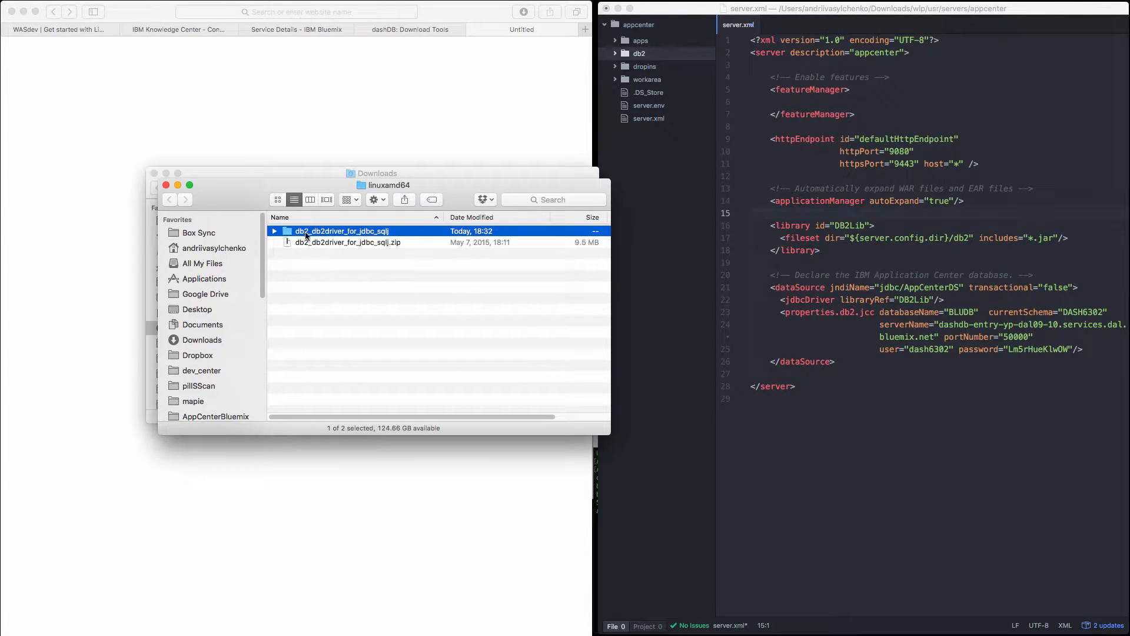
{"action": "double_click", "coordinate": [274, 232]}
{"action": "left_click", "coordinate": [274, 231]}
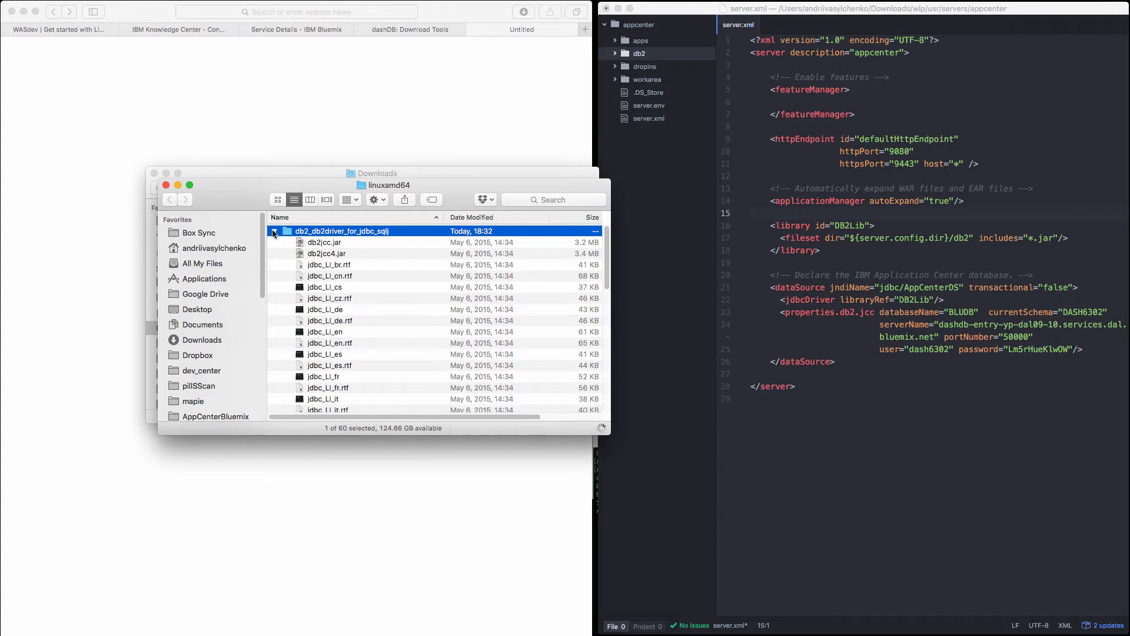
{"action": "left_click", "coordinate": [335, 243]}
{"action": "left_click", "coordinate": [341, 255], "text": "shift"}
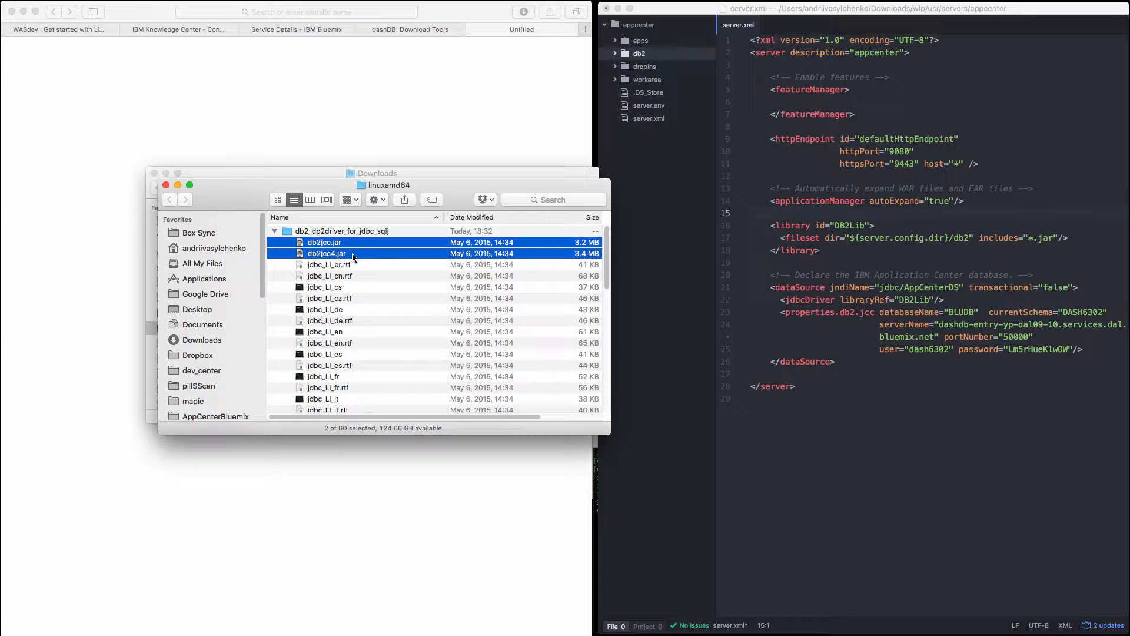
{"action": "left_click", "coordinate": [166, 186]}
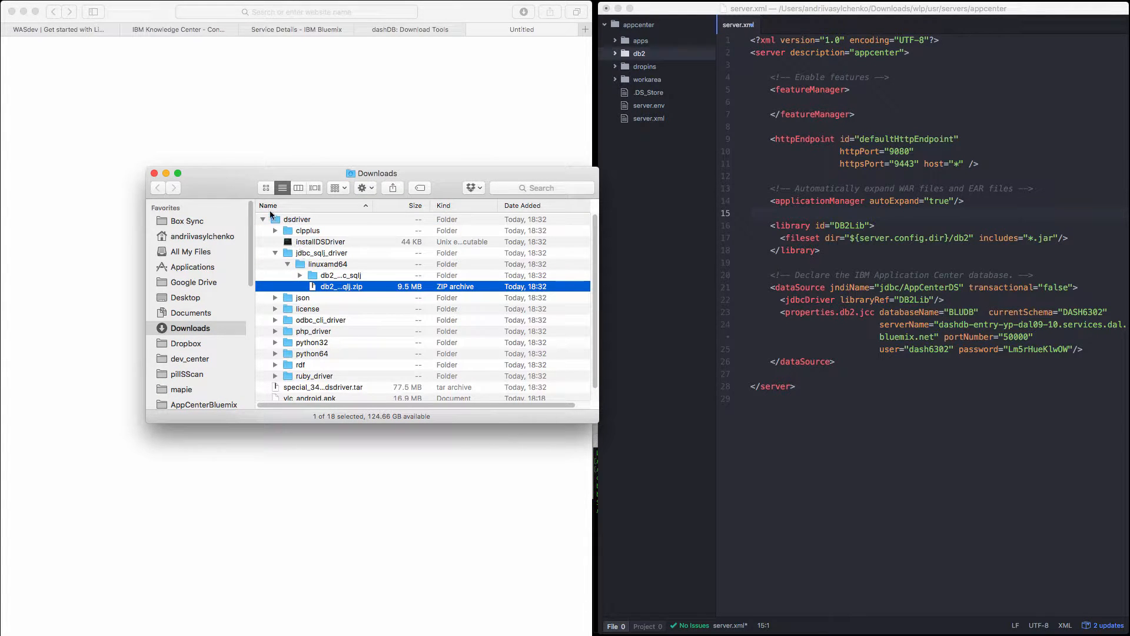
Paste db2jcc.jar and db2jcc4.jar into the wlp/usr/servers/appcenter/db2 folder.
{"action": "left_click", "coordinate": [262, 219]}
{"action": "left_click", "coordinate": [263, 252]}
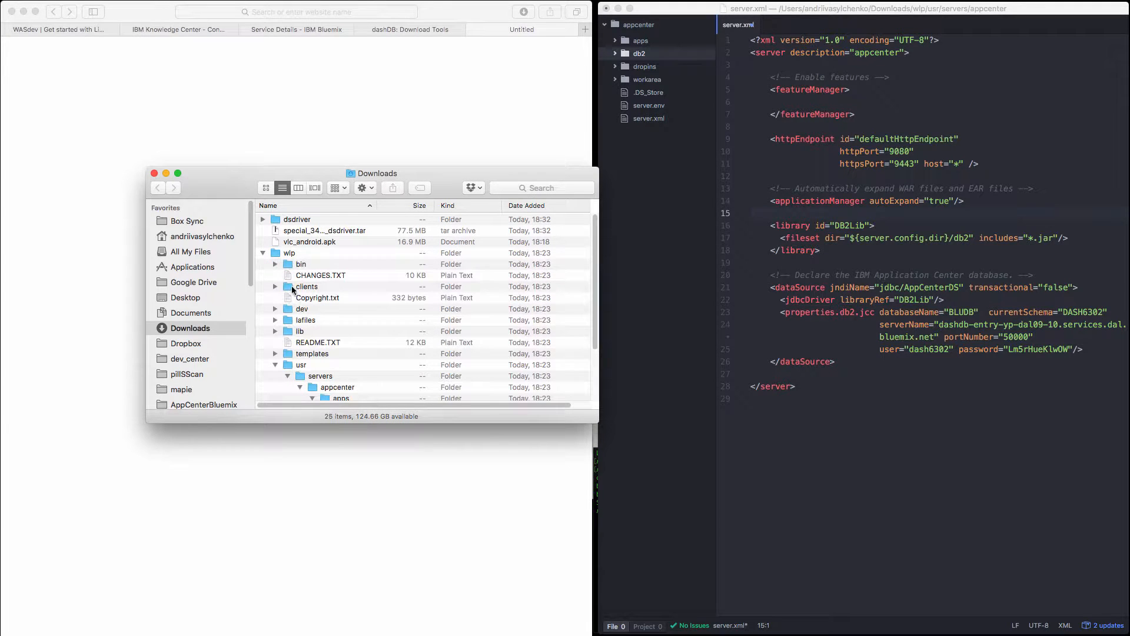
{"action": "scroll", "coordinate": [322, 355], "scroll_direction": "down", "scroll_amount": 1}
{"action": "scroll", "coordinate": [325, 368], "scroll_direction": "down", "scroll_amount": 3}
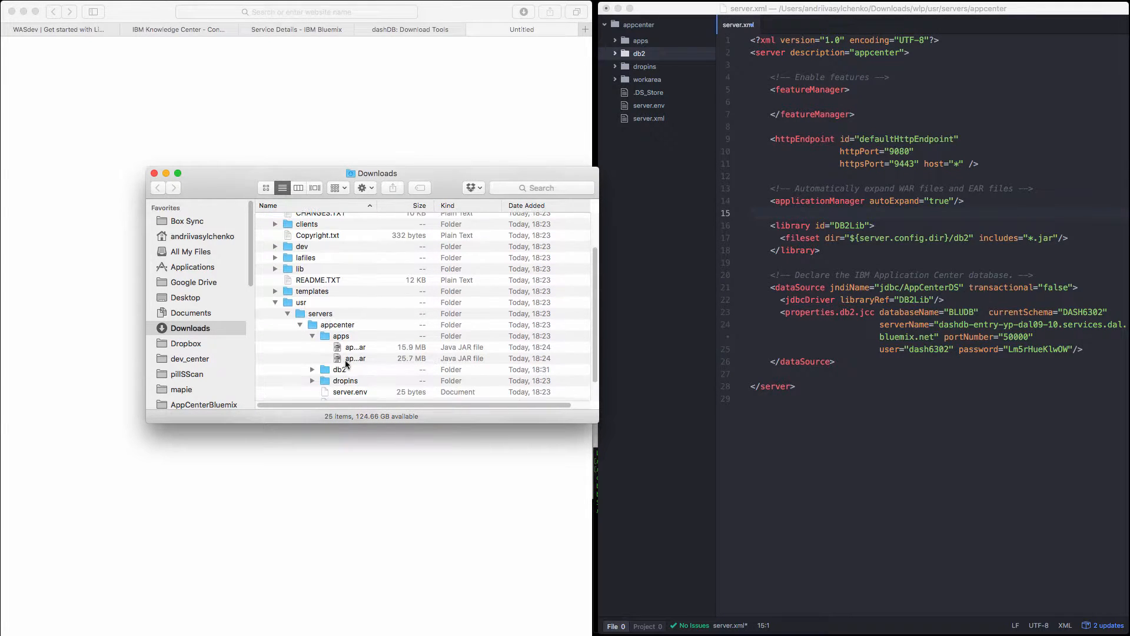
{"action": "left_click", "coordinate": [313, 337]}
{"action": "left_click", "coordinate": [313, 347]}
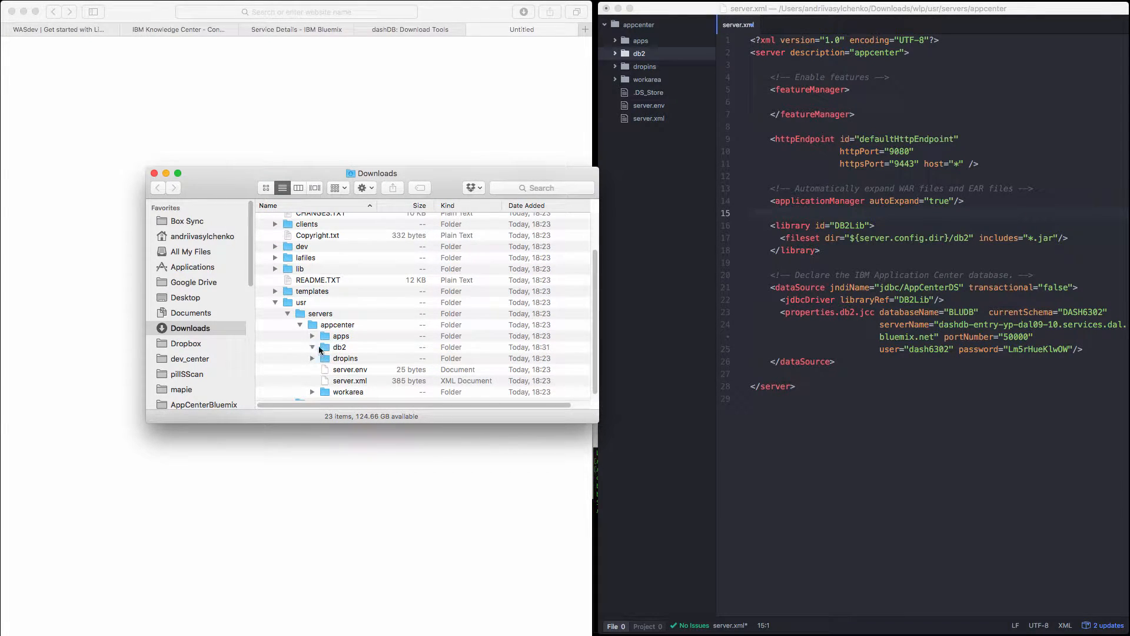
{"action": "left_click", "coordinate": [344, 347]}
{"action": "double_click", "coordinate": [344, 346]}
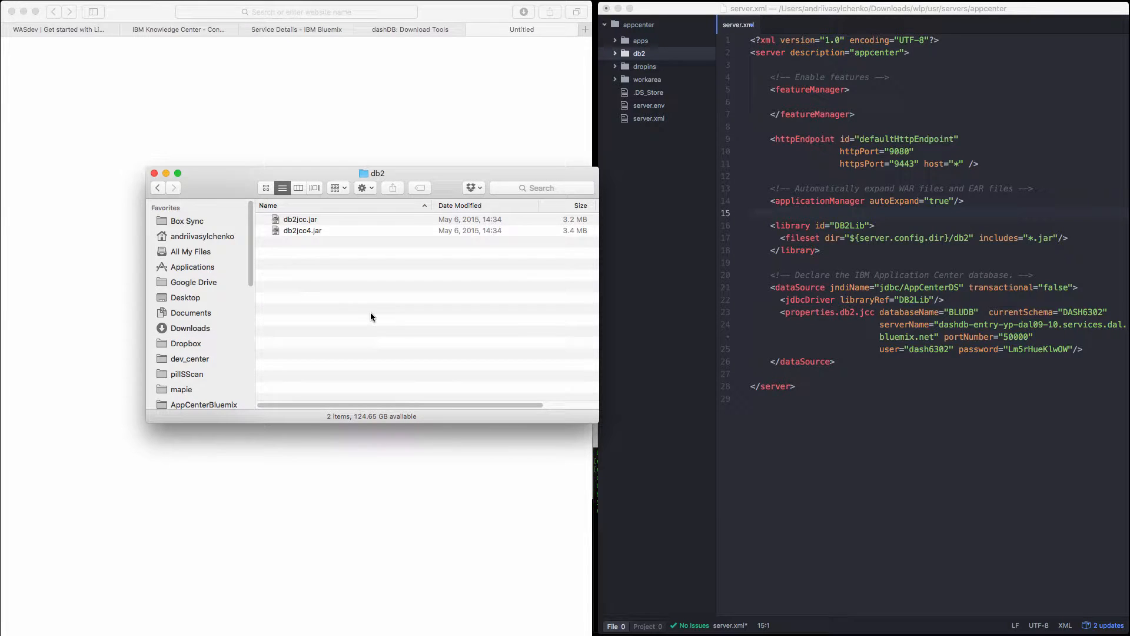
Close the db2 folder window and the dashDB page, and open the Knowledge Center topic on configuring the Liberty profile for Application Center manually.
{"action": "left_click", "coordinate": [154, 173]}
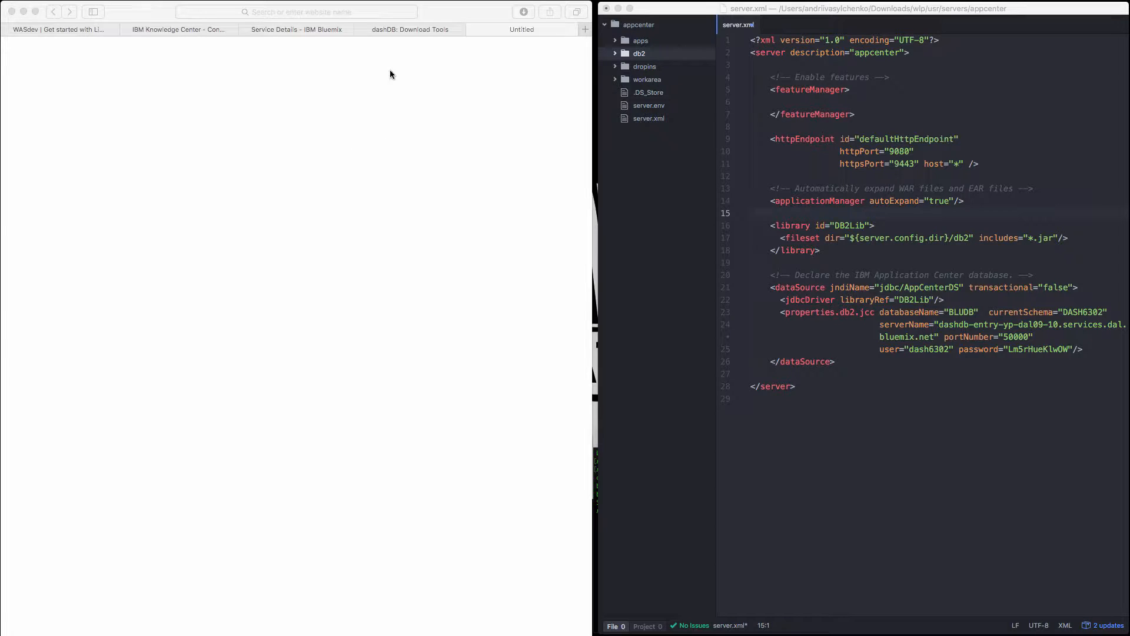
{"action": "left_click", "coordinate": [471, 30]}
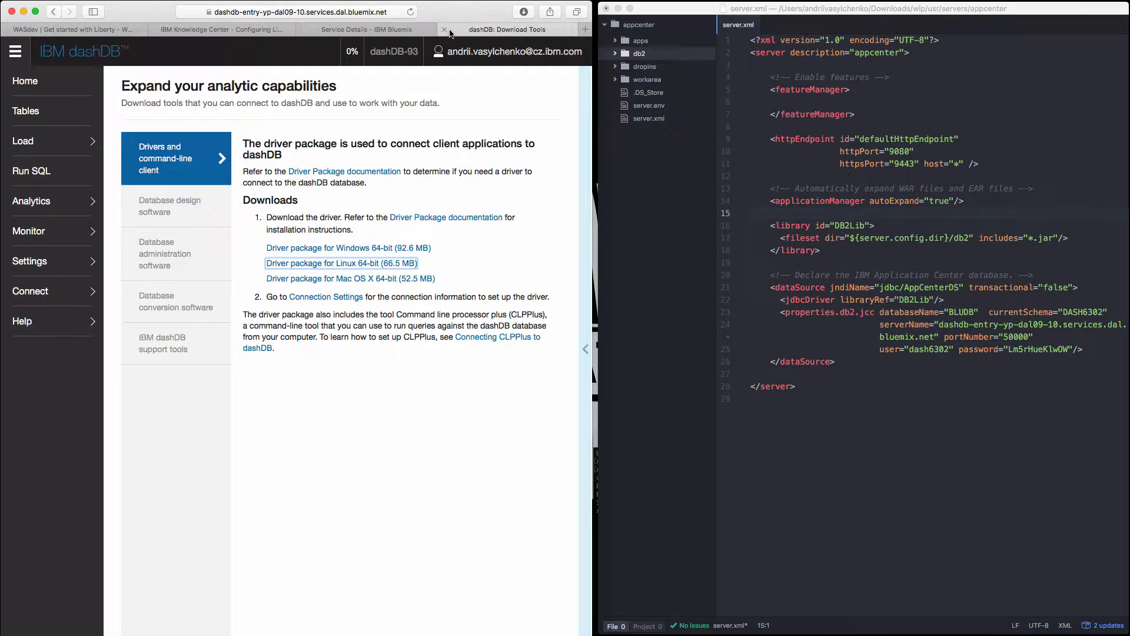
{"action": "left_click", "coordinate": [442, 30]}
{"action": "left_click", "coordinate": [400, 29]}
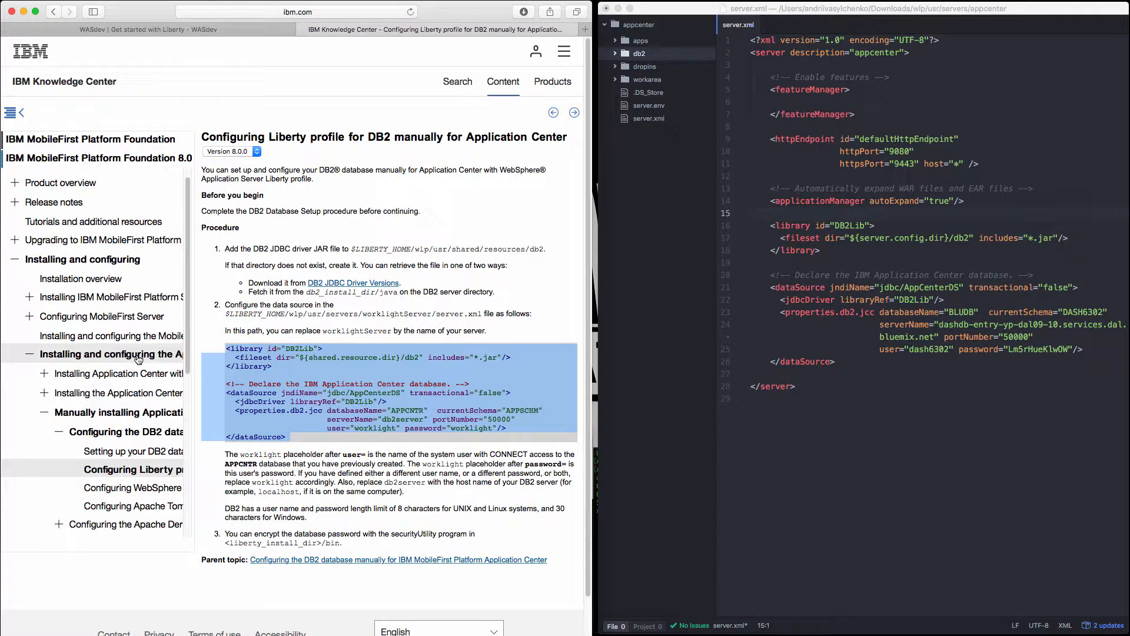
{"action": "left_click", "coordinate": [136, 415]}
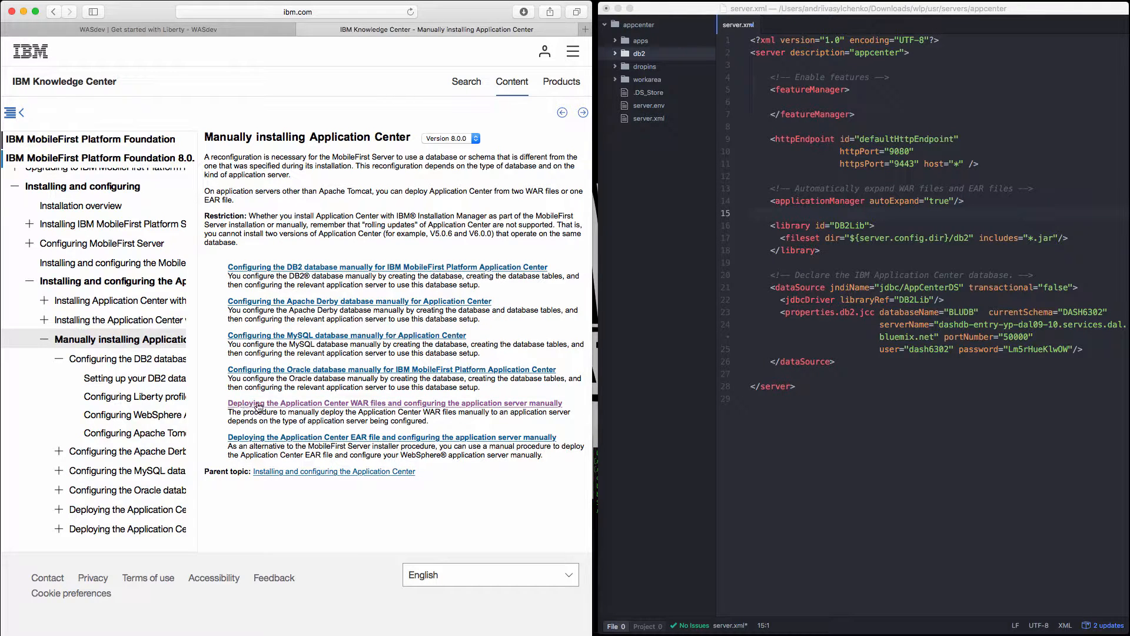
{"action": "left_click", "coordinate": [396, 404]}
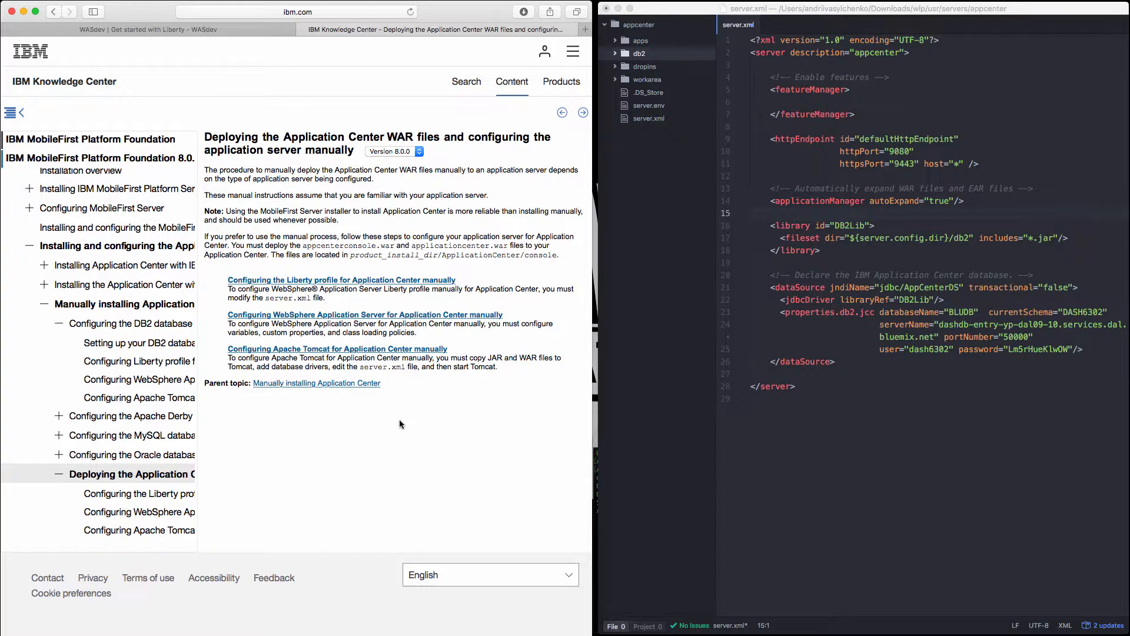
{"action": "left_click", "coordinate": [328, 283]}
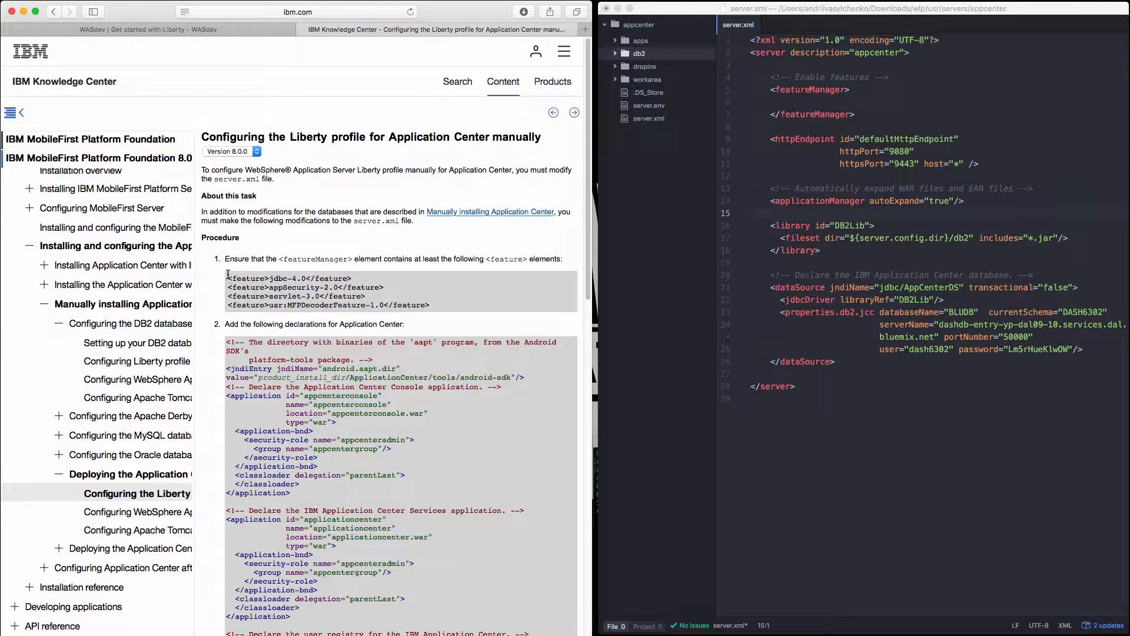
Copy the jdbc-4.0, appSecurity-2.0 and servlet-3.0 features from the documentation into featureManager in server.xml and indent them to match.
{"action": "left_click_drag", "start_coordinate": [366, 296], "coordinate": [277, 268]}
{"action": "key", "text": "super+c"}
{"action": "left_click", "coordinate": [830, 101]}
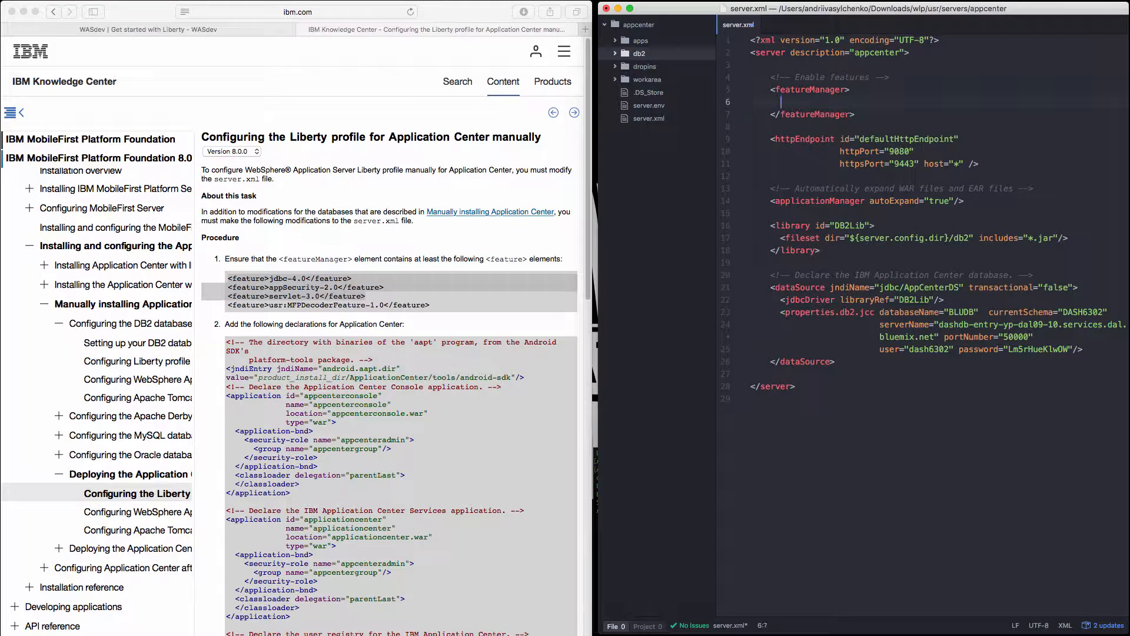
{"action": "key", "text": "super+v"}
{"action": "left_click_drag", "start_coordinate": [916, 126], "coordinate": [729, 118]}
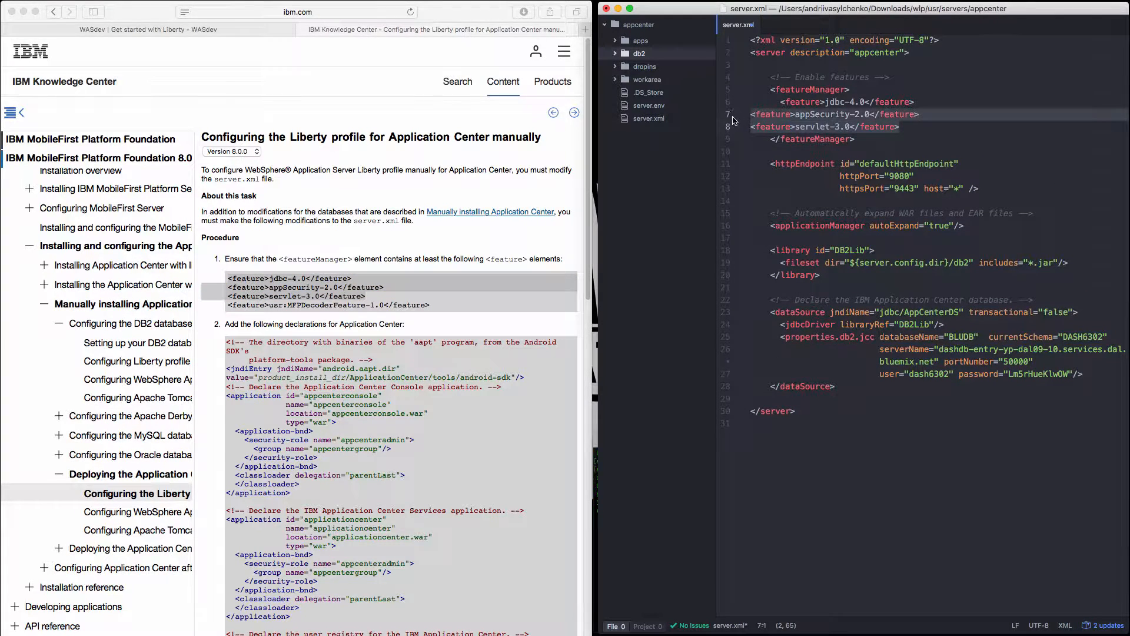
{"action": "key", "text": "Tab"}
{"action": "key", "text": "Tab"}
{"action": "key", "text": "Tab"}
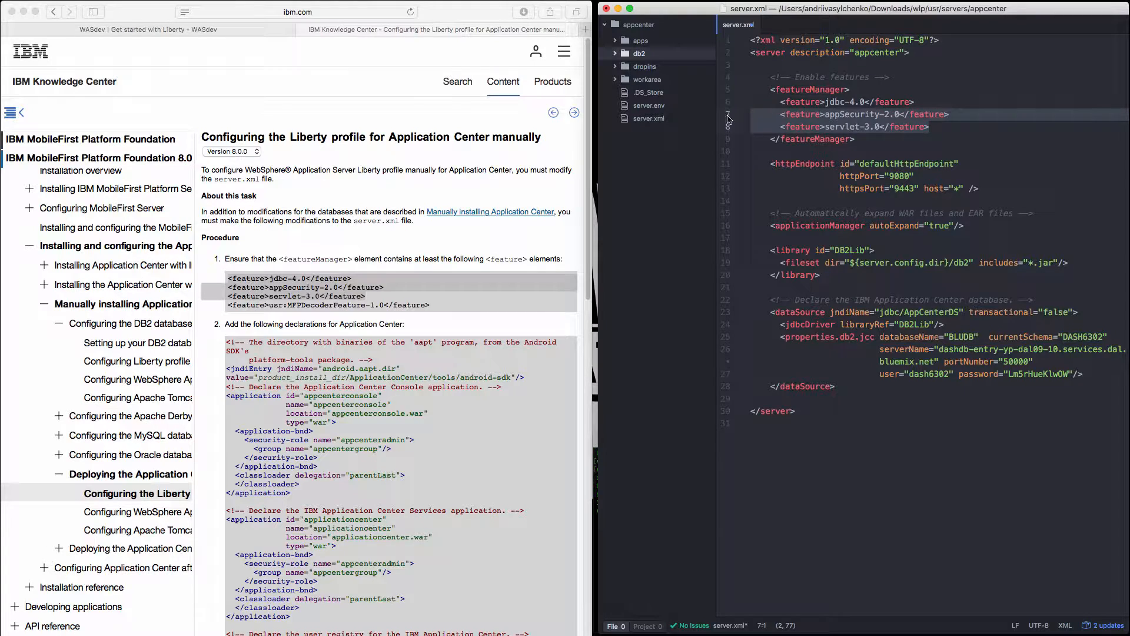
Review the topic's remaining instructions, including the password decoder feature, WAR file copying and the android.aapt.dir jndiEntry declaration.
{"action": "left_click", "coordinate": [339, 302]}
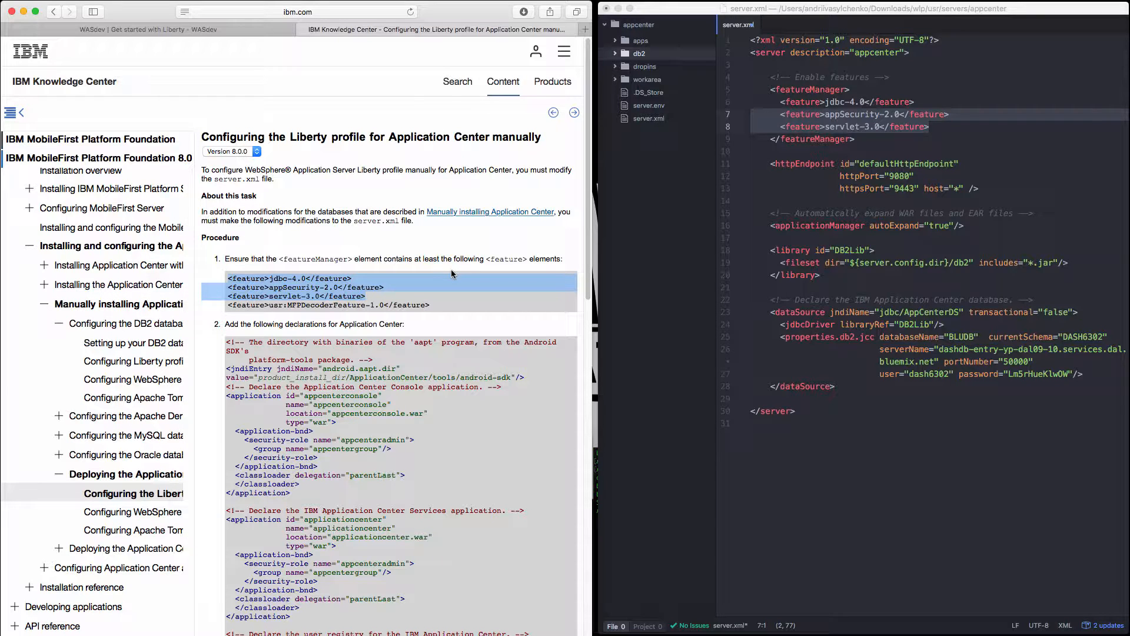
{"action": "scroll", "coordinate": [371, 340], "scroll_direction": "down", "scroll_amount": 5}
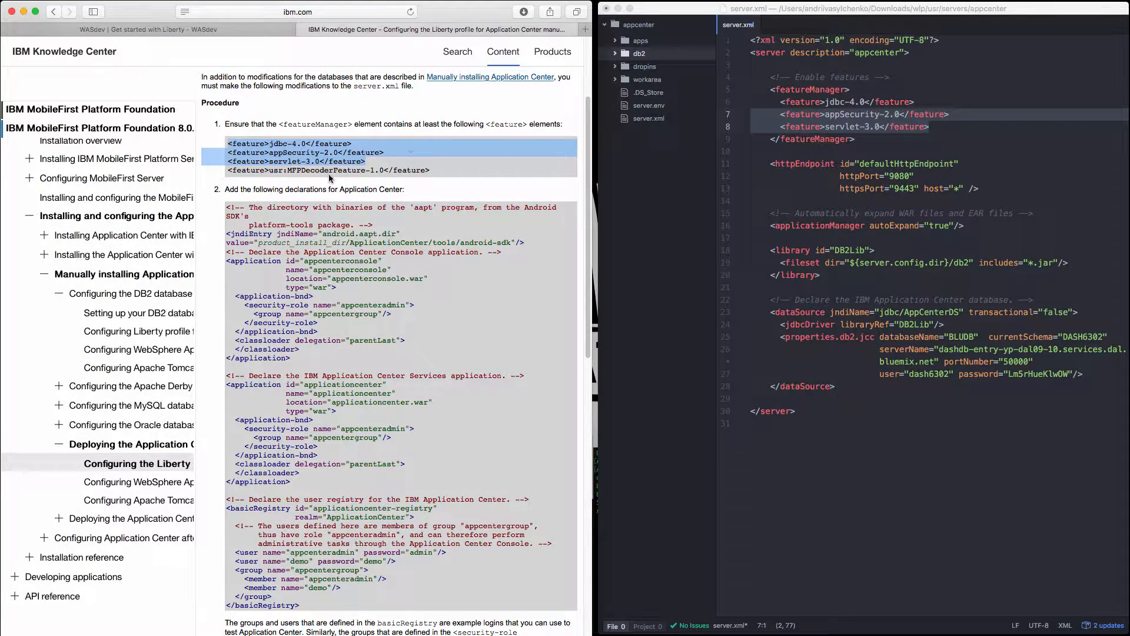
{"action": "scroll", "coordinate": [367, 235], "scroll_direction": "down", "scroll_amount": 12}
{"action": "scroll", "coordinate": [368, 250], "scroll_direction": "down", "scroll_amount": 3}
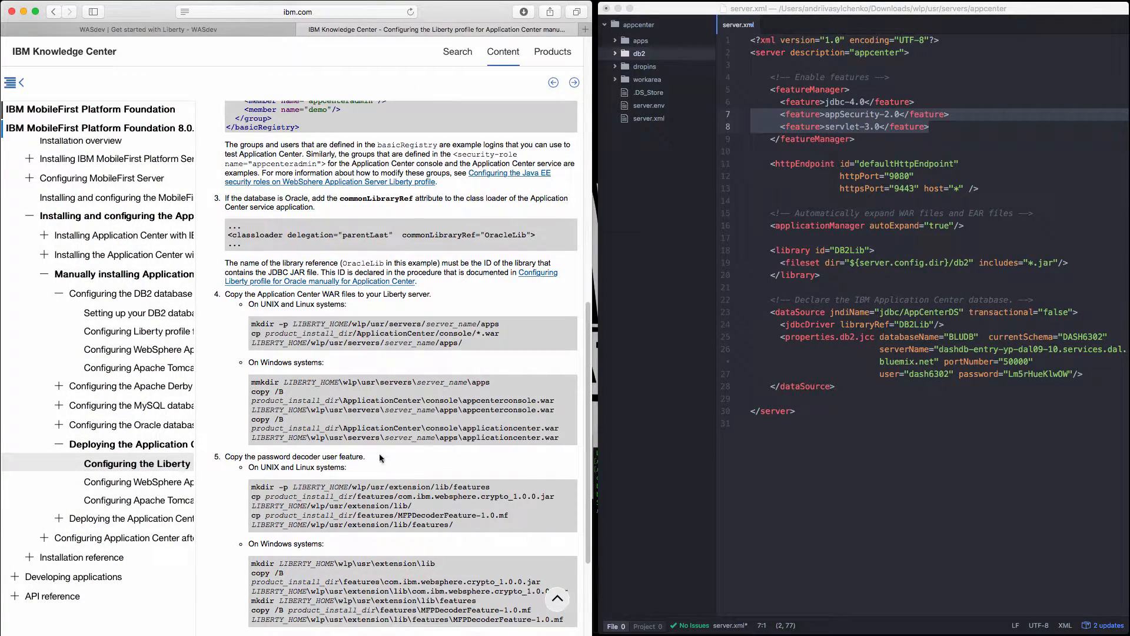
{"action": "scroll", "coordinate": [403, 489], "scroll_direction": "down", "scroll_amount": 1}
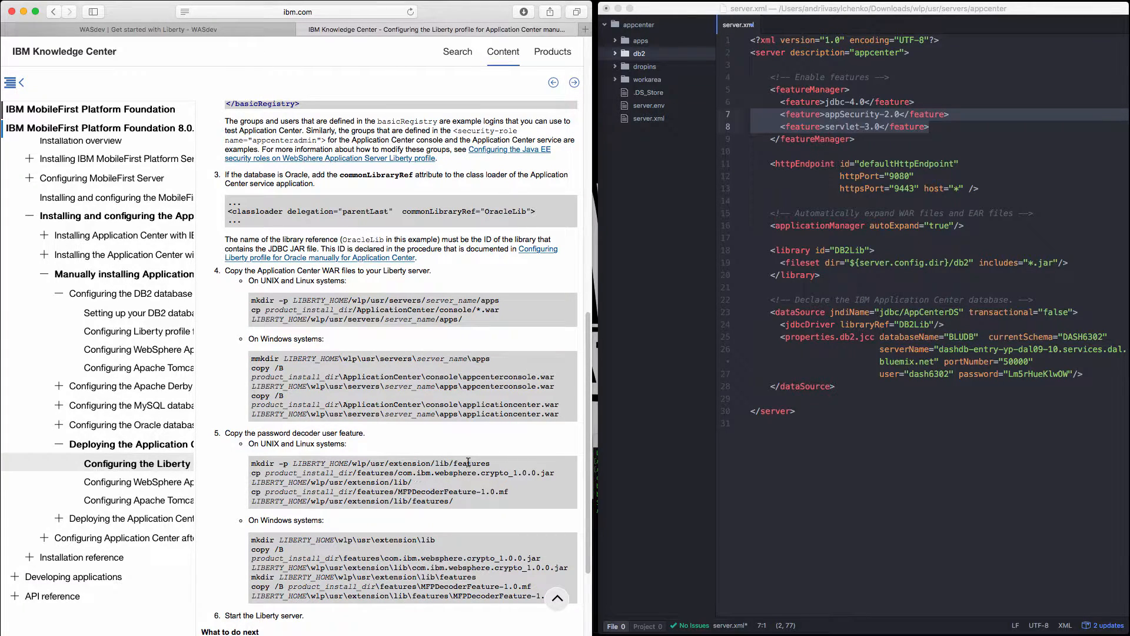
{"action": "scroll", "coordinate": [430, 482], "scroll_direction": "up", "scroll_amount": 15}
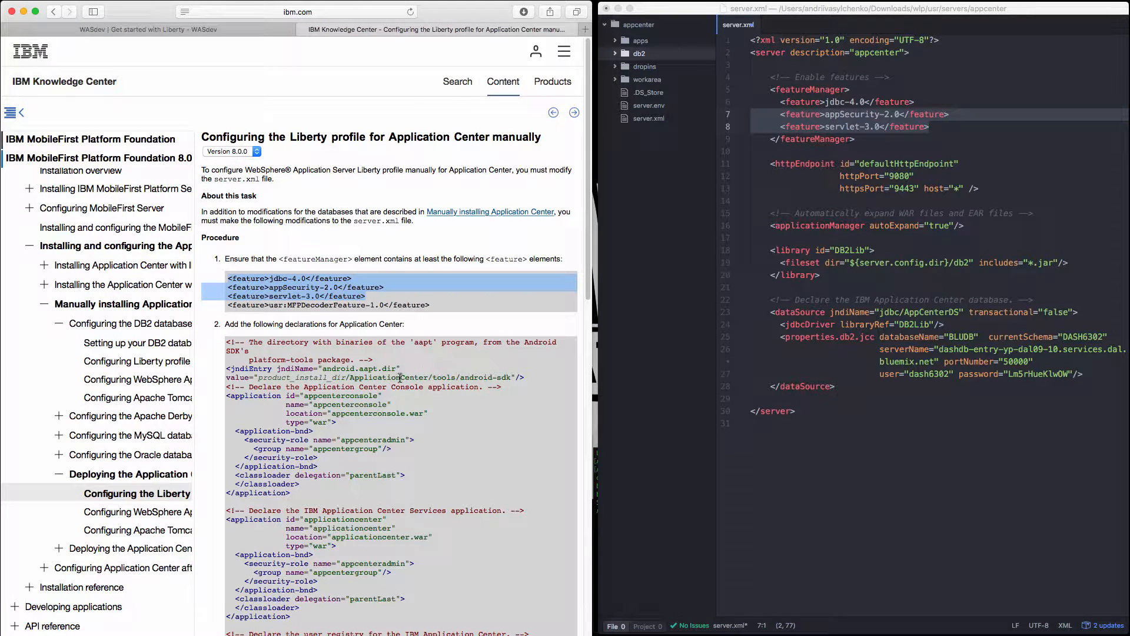
{"action": "scroll", "coordinate": [333, 417], "scroll_direction": "down", "scroll_amount": 2}
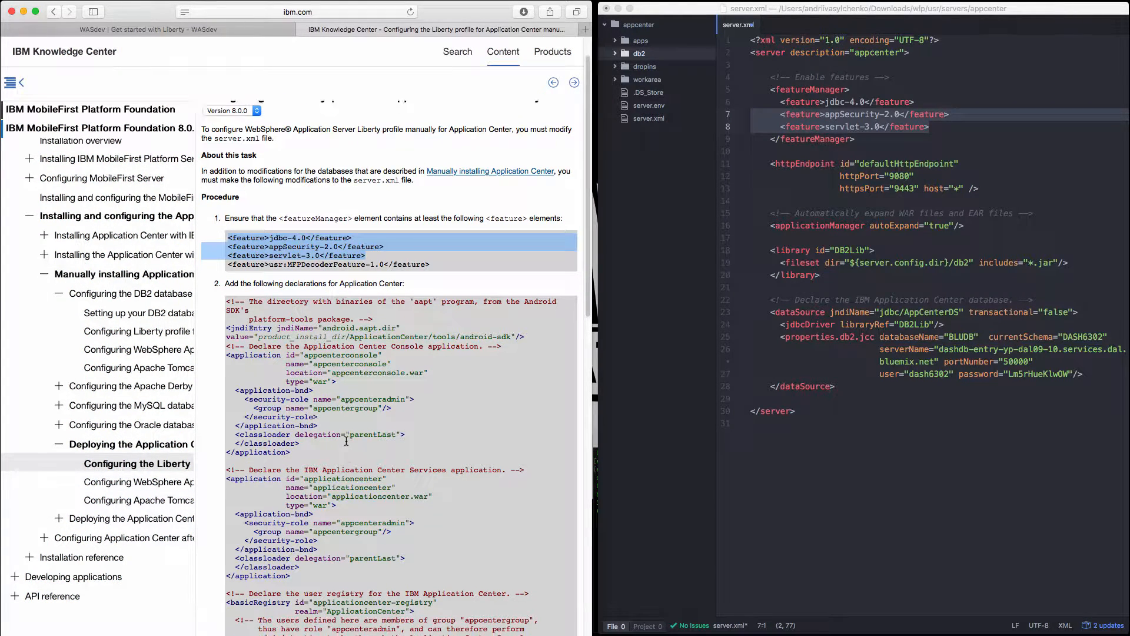
{"action": "scroll", "coordinate": [348, 438], "scroll_direction": "down", "scroll_amount": 1}
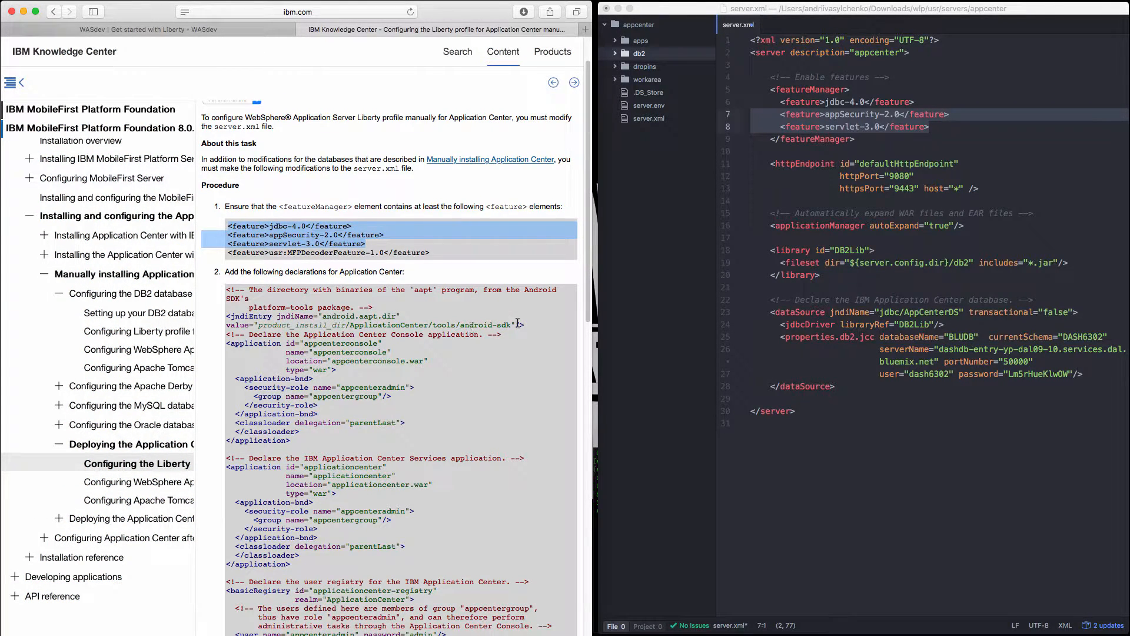
{"action": "left_click_drag", "start_coordinate": [529, 329], "coordinate": [227, 318]}
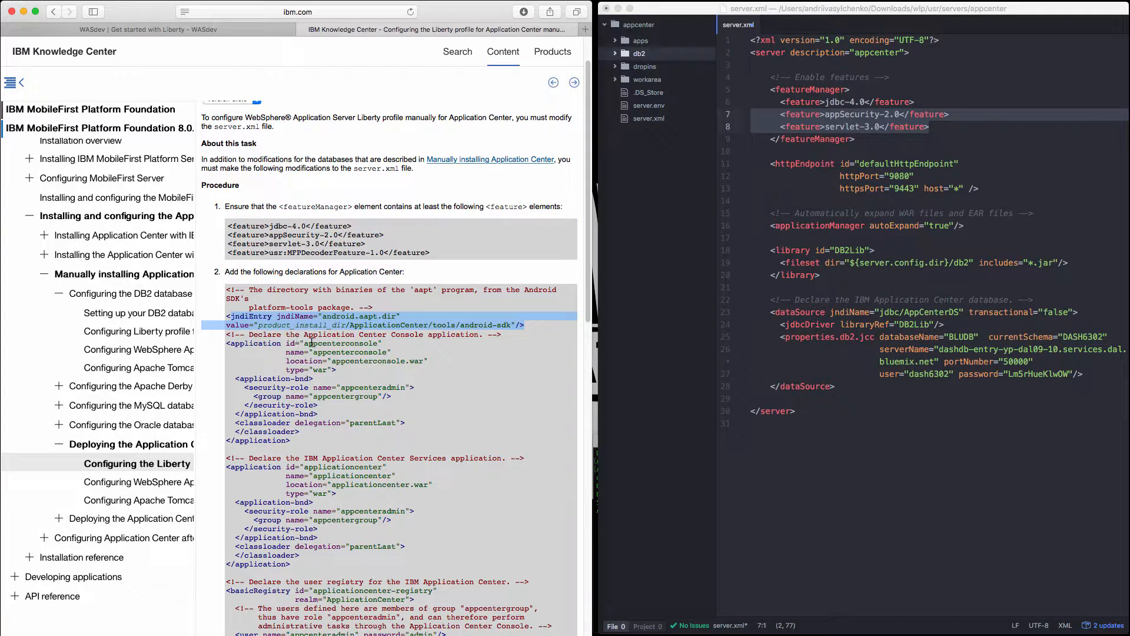
{"action": "left_click", "coordinate": [315, 342]}
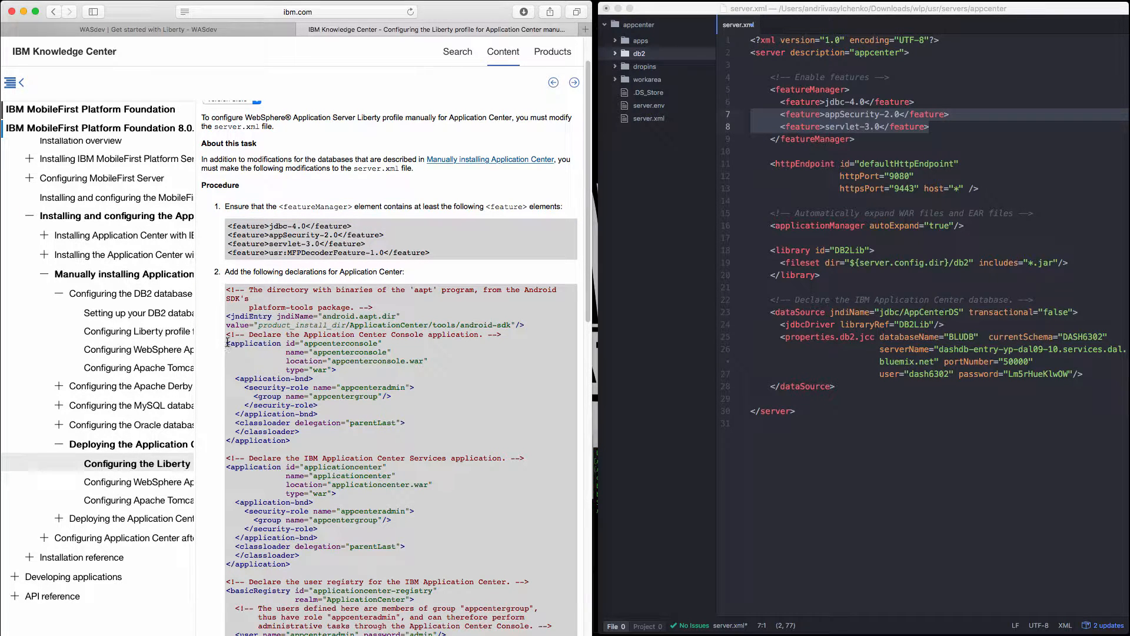
Copy the documented declarations from the appcenterconsole application through basicRegistry into server.xml after the dataSource element, and align their indentation.
{"action": "left_click_drag", "start_coordinate": [226, 343], "coordinate": [309, 594]}
{"action": "key", "text": "super+c"}
{"action": "scroll", "coordinate": [256, 422], "scroll_direction": "down", "scroll_amount": 3}
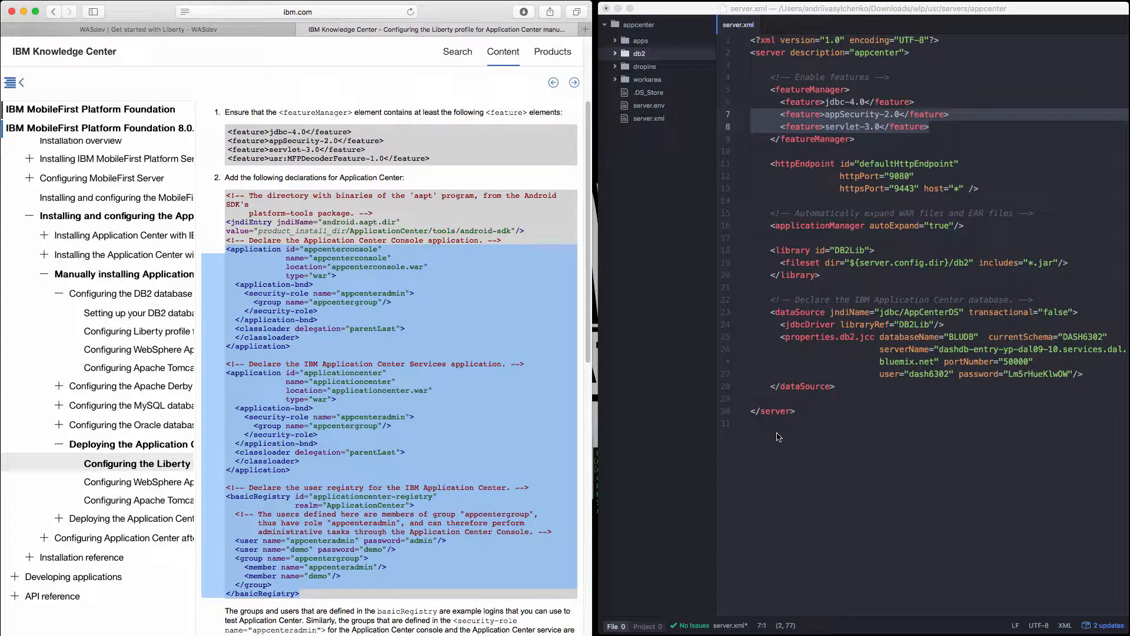
{"action": "left_click", "coordinate": [854, 390]}
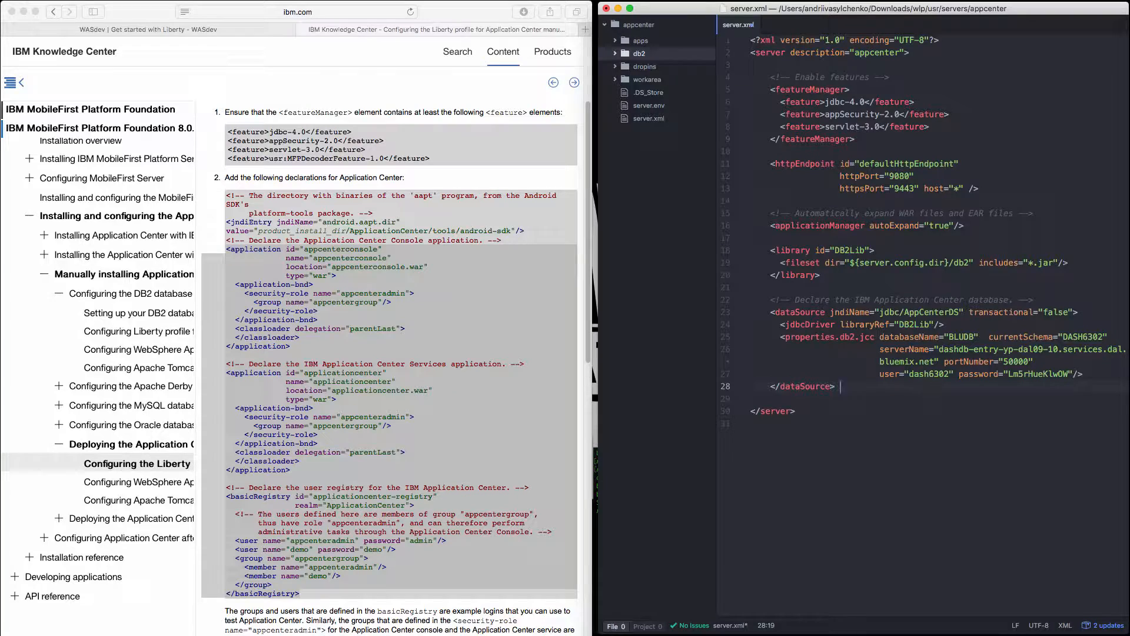
{"action": "key", "text": "super+v"}
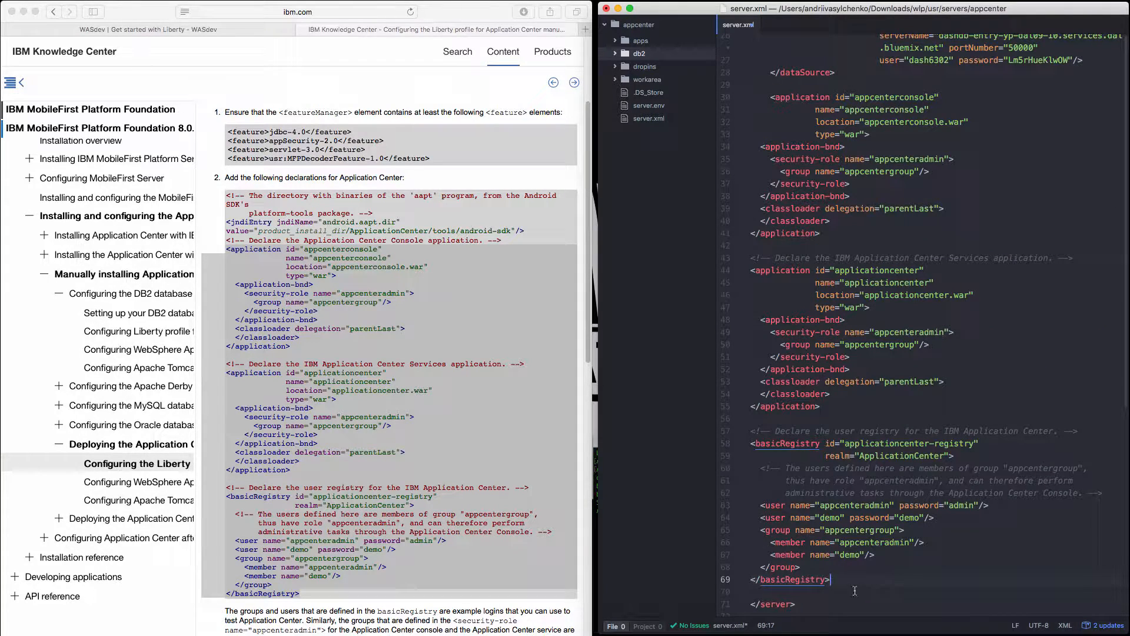
{"action": "left_click_drag", "start_coordinate": [853, 581], "coordinate": [702, 149]}
{"action": "key", "text": "Tab"}
{"action": "key", "text": "Tab"}
{"action": "left_click", "coordinate": [958, 420]}
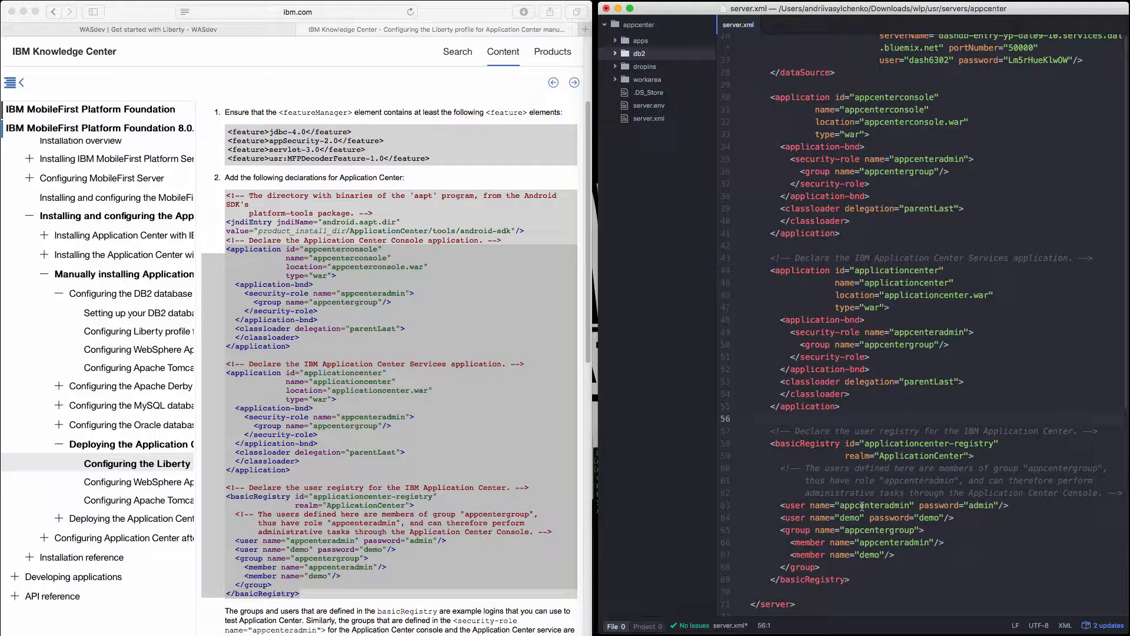
Examine the sample users' credentials in basicRegistry and the WAR file location of the applicationcenter application.
{"action": "double_click", "coordinate": [982, 505]}
{"action": "left_click", "coordinate": [850, 518]}
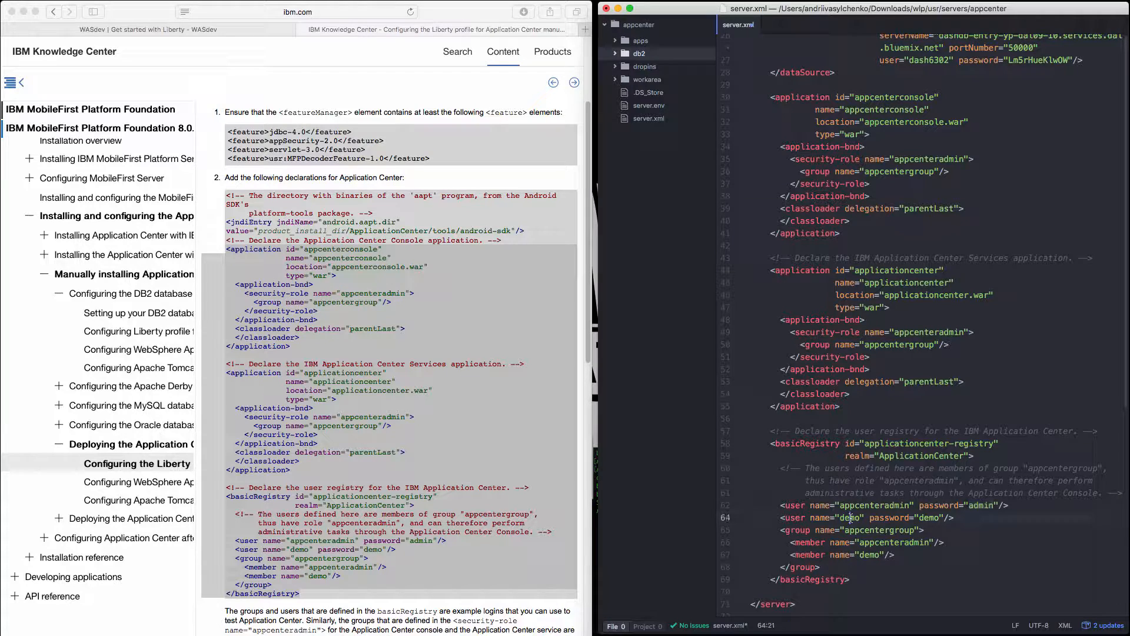
{"action": "double_click", "coordinate": [928, 518]}
{"action": "scroll", "coordinate": [911, 535], "scroll_direction": "up", "scroll_amount": 5}
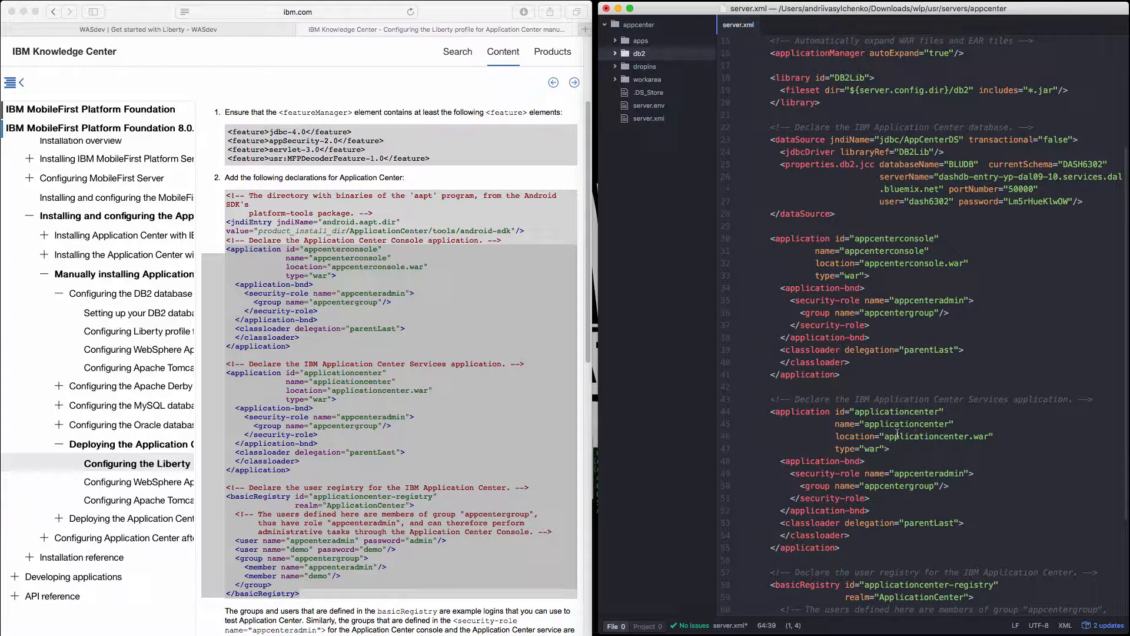
{"action": "left_click_drag", "start_coordinate": [884, 436], "coordinate": [987, 437]}
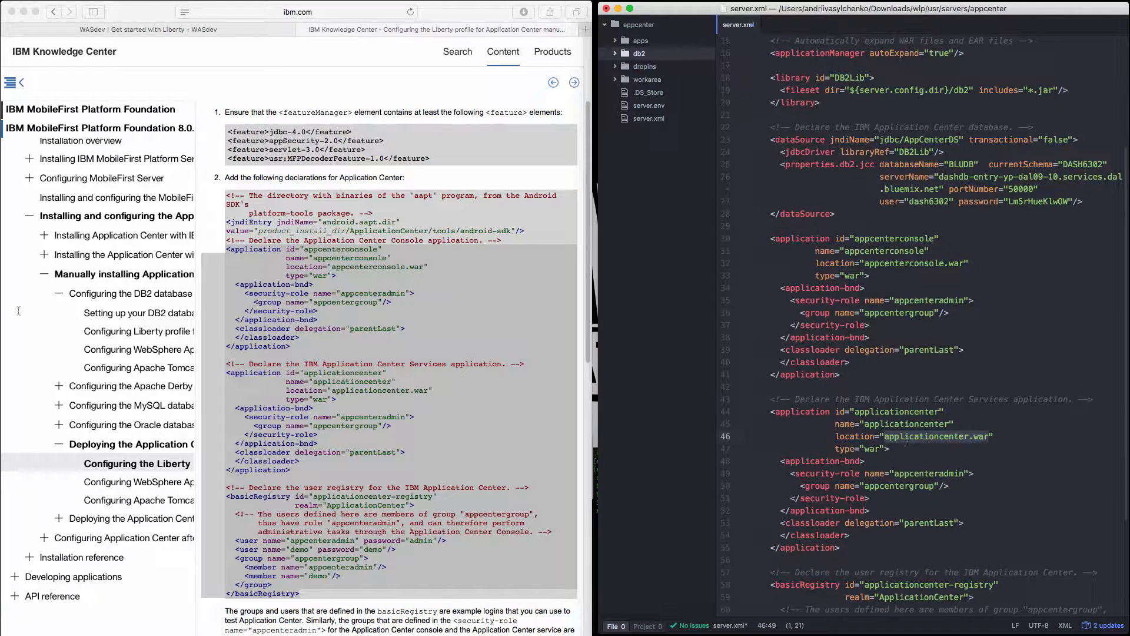
Add a keystore element below the dataSource in server.xml with empty id, location, password and type attributes.
{"action": "left_click", "coordinate": [898, 222]}
{"action": "left_click", "coordinate": [896, 215]}
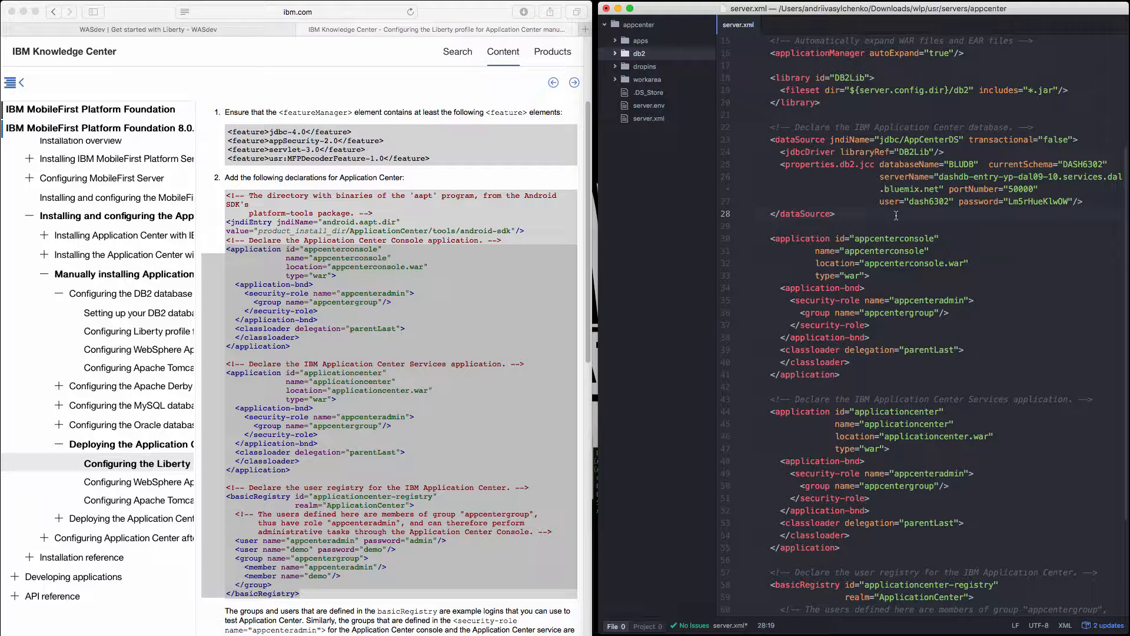
{"action": "key", "text": "Return"}
{"action": "key", "text": "Return"}
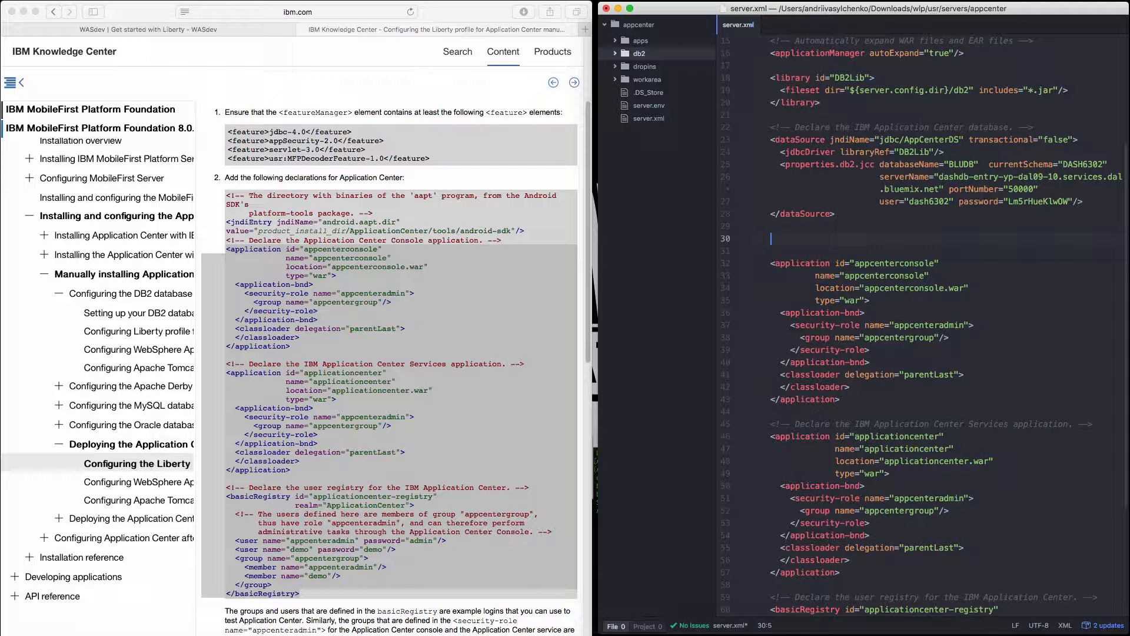
{"action": "type", "text": "<keystore"}
{"action": "type", "text": "id=\"\" l"}
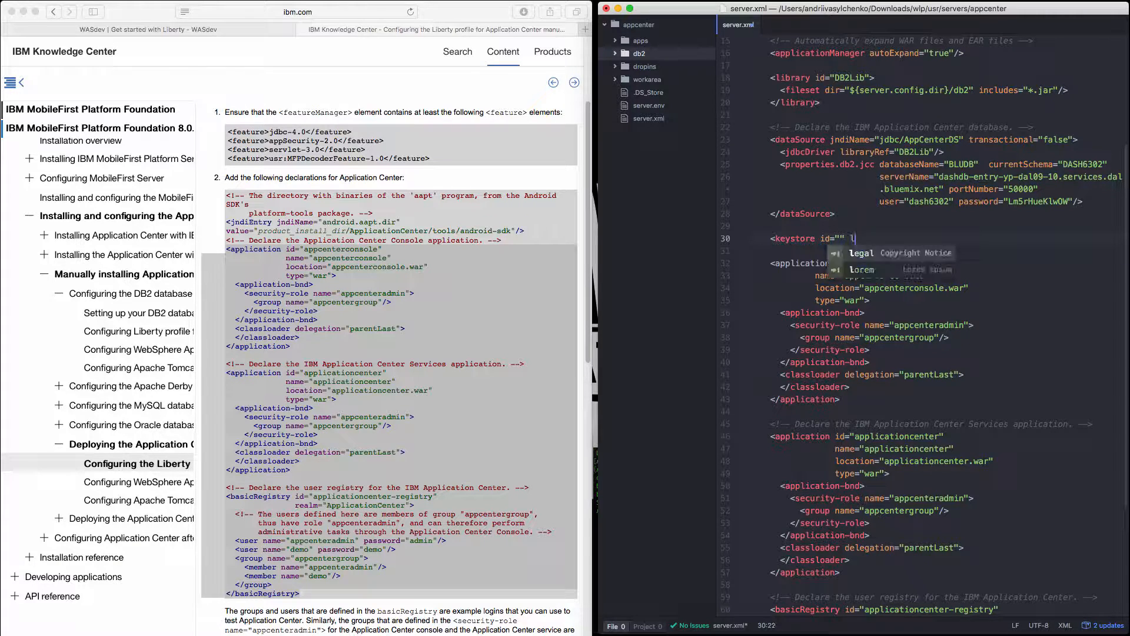
{"action": "type", "text": "ocation=\"\""}
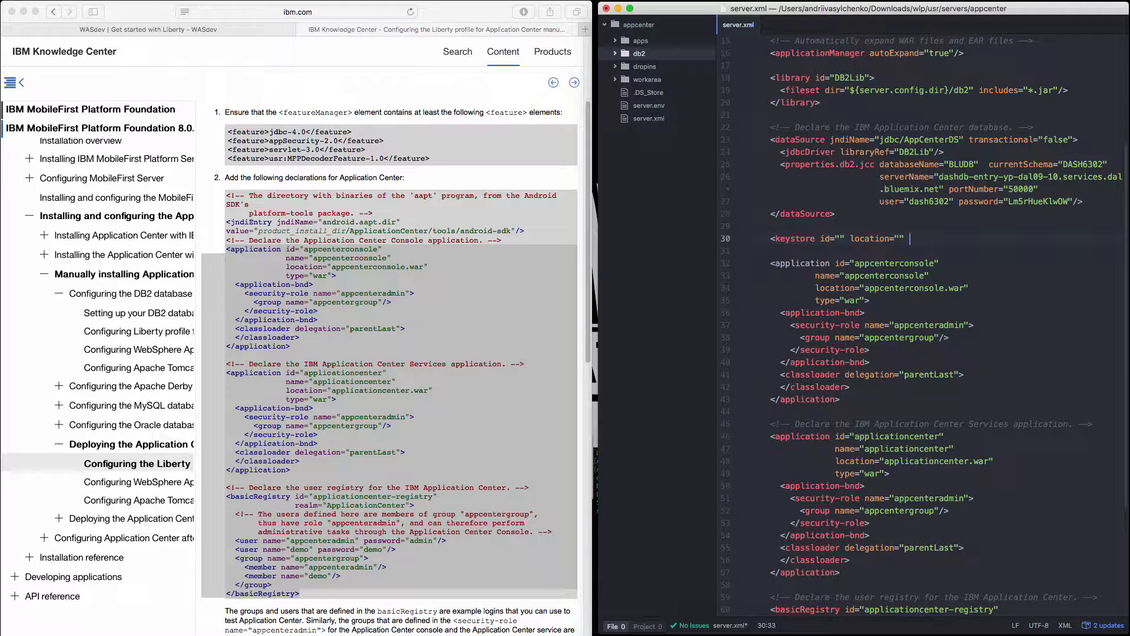
{"action": "type", "text": " password=\"\" type=\"\"/>"}
Set the keystore's type to JKS, enter the keystore password, and set its id to defaultKeyStore.
{"action": "left_click", "coordinate": [997, 239]}
{"action": "type", "text": "JKS"}
{"action": "left_click", "coordinate": [962, 238]}
{"action": "type", "text": "democe"}
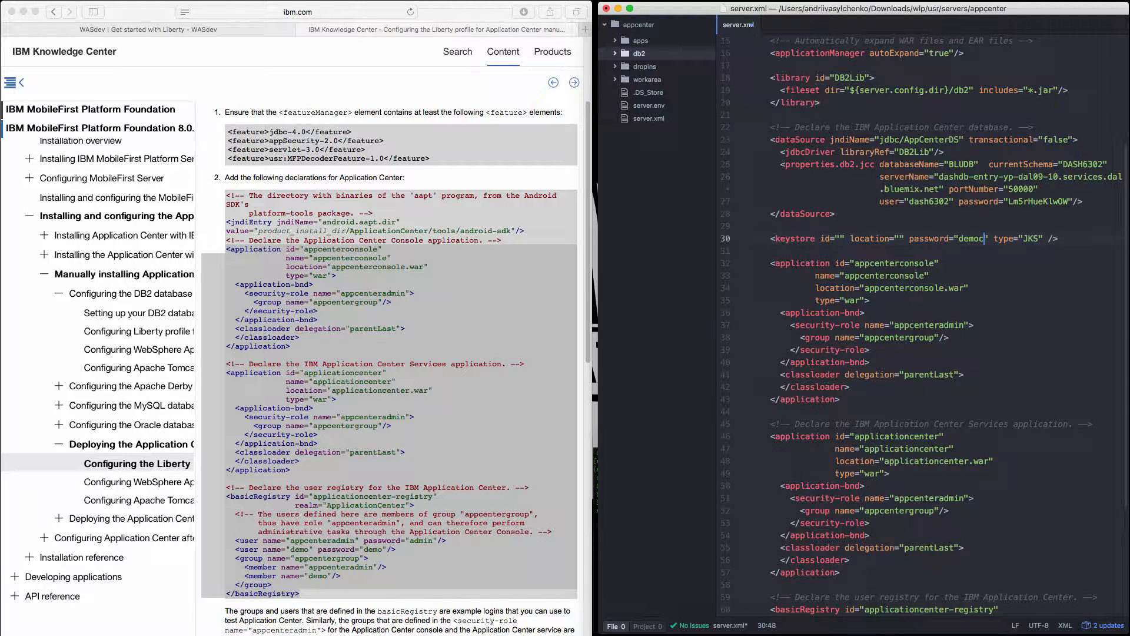
{"action": "type", "text": "nter"}
{"action": "left_click", "coordinate": [840, 238]}
{"action": "type", "text": "default"}
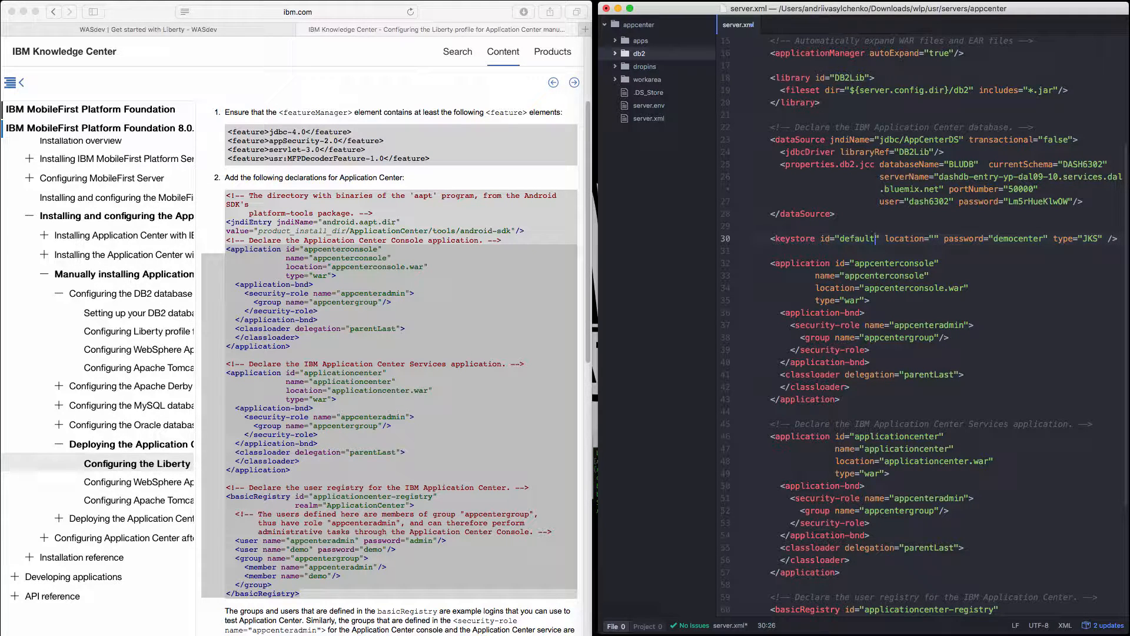
{"action": "type", "text": "KeyStore"}
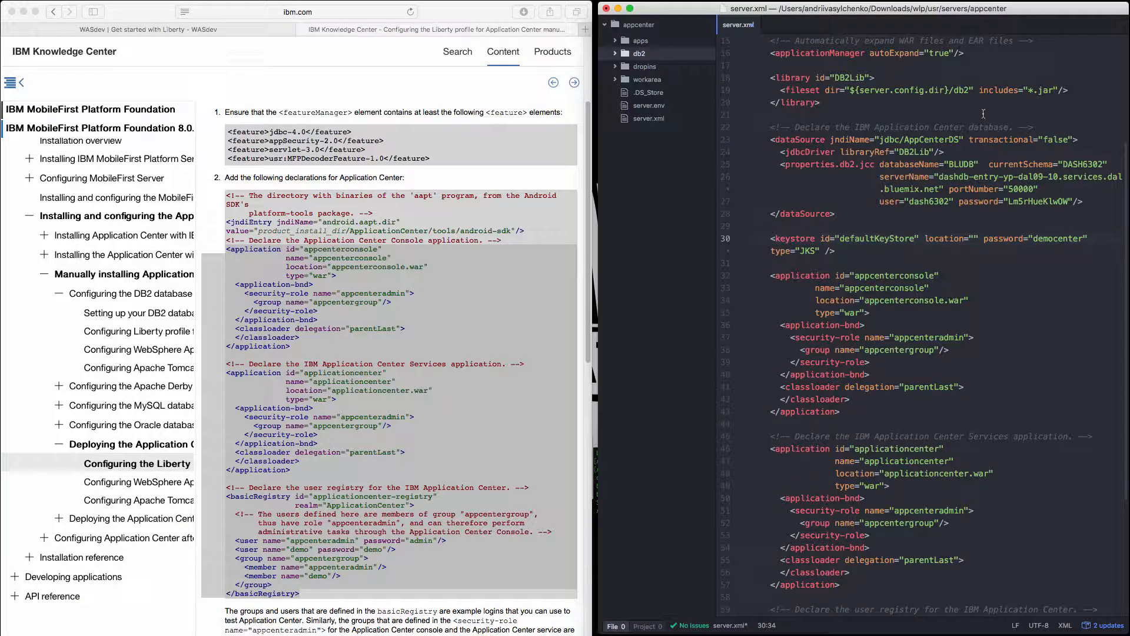
Set the keystore's location to ${server.config.dir}/keystore, reusing the directory variable from the DB2Lib fileset.
{"action": "left_click_drag", "start_coordinate": [950, 89], "coordinate": [849, 89]}
{"action": "key", "text": "ctrl+c"}
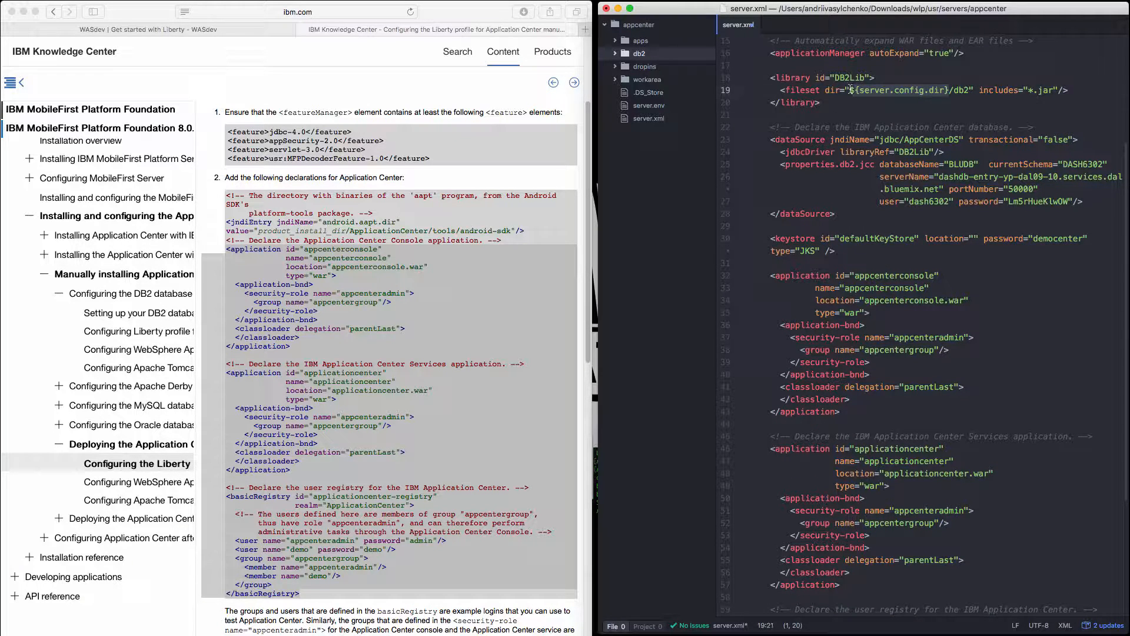
{"action": "left_click", "coordinate": [970, 239]}
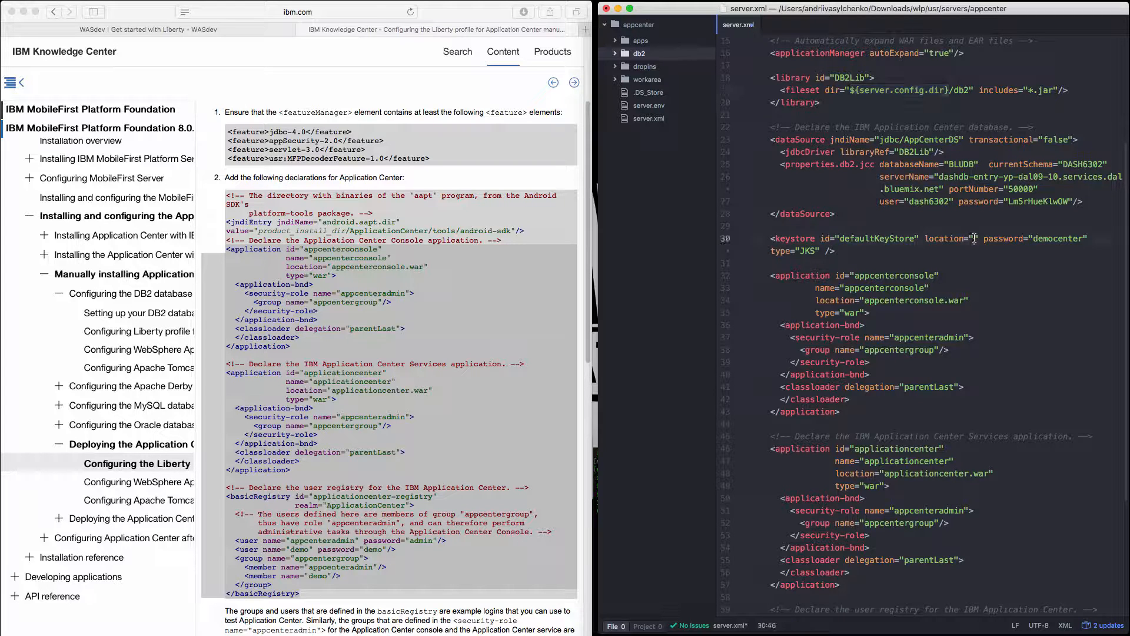
{"action": "key", "text": "ctrl+v"}
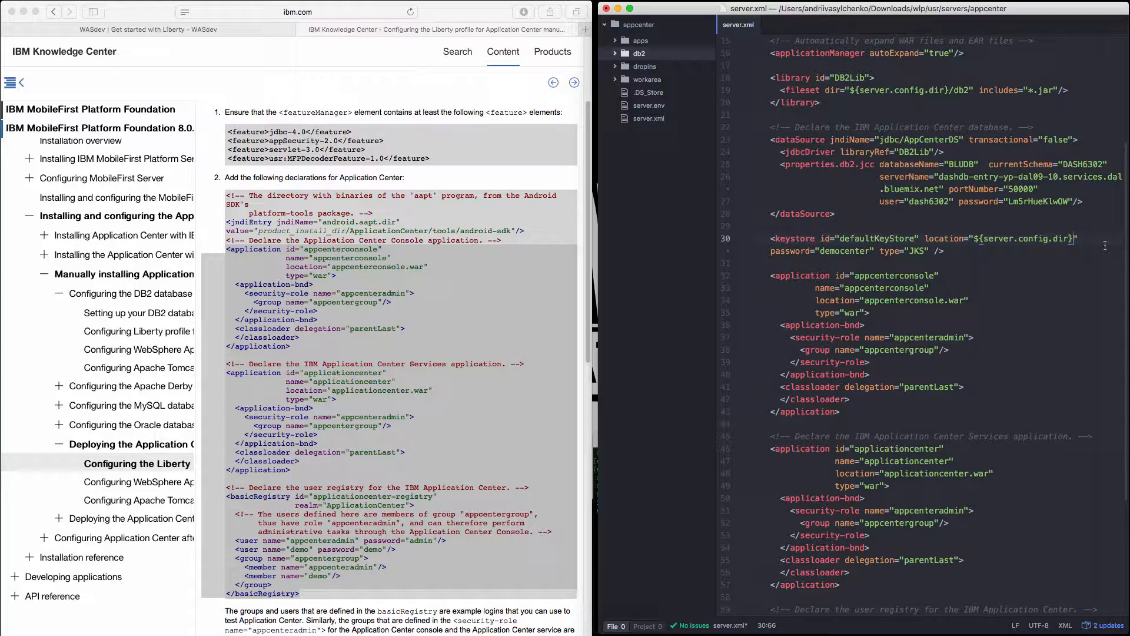
{"action": "type", "text": "/keystore"}
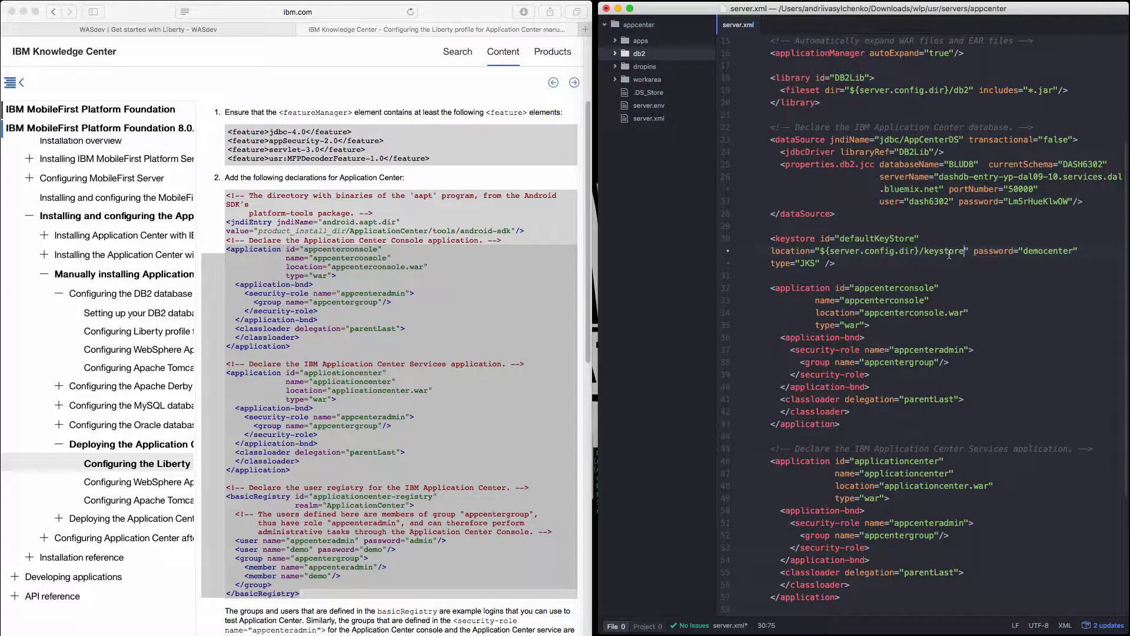
Save server.xml and select the jdbc-4.0, appSecurity-2.0 and servlet-3.0 entries in featureManager for review.
{"action": "key", "text": "super+s"}
{"action": "scroll", "coordinate": [903, 331], "scroll_direction": "down", "scroll_amount": 5}
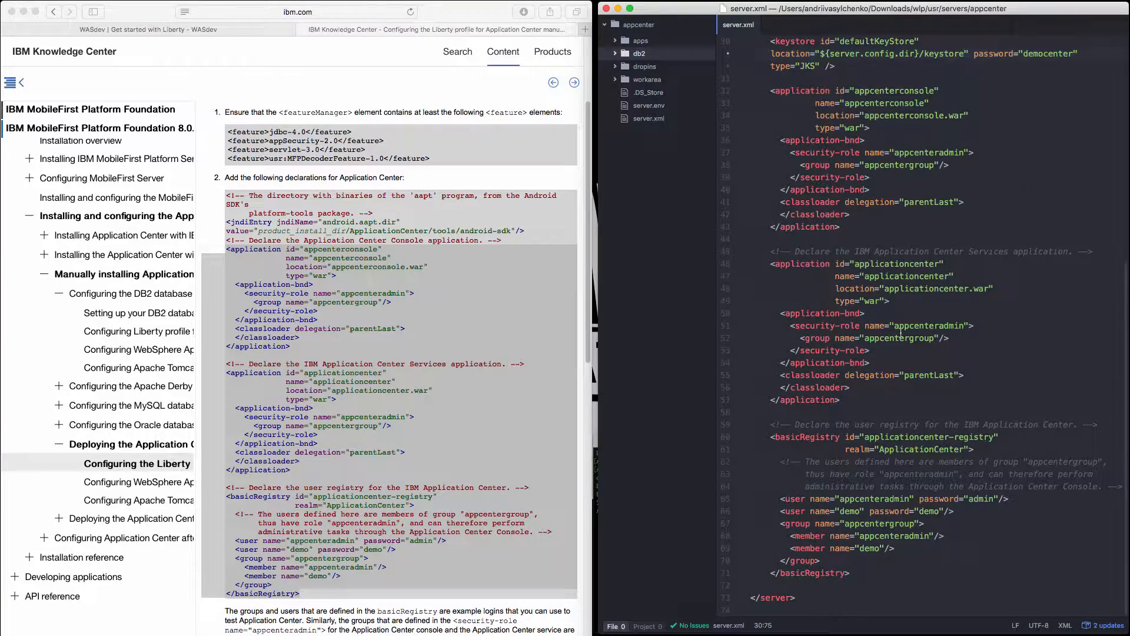
{"action": "scroll", "coordinate": [900, 332], "scroll_direction": "up", "scroll_amount": 10}
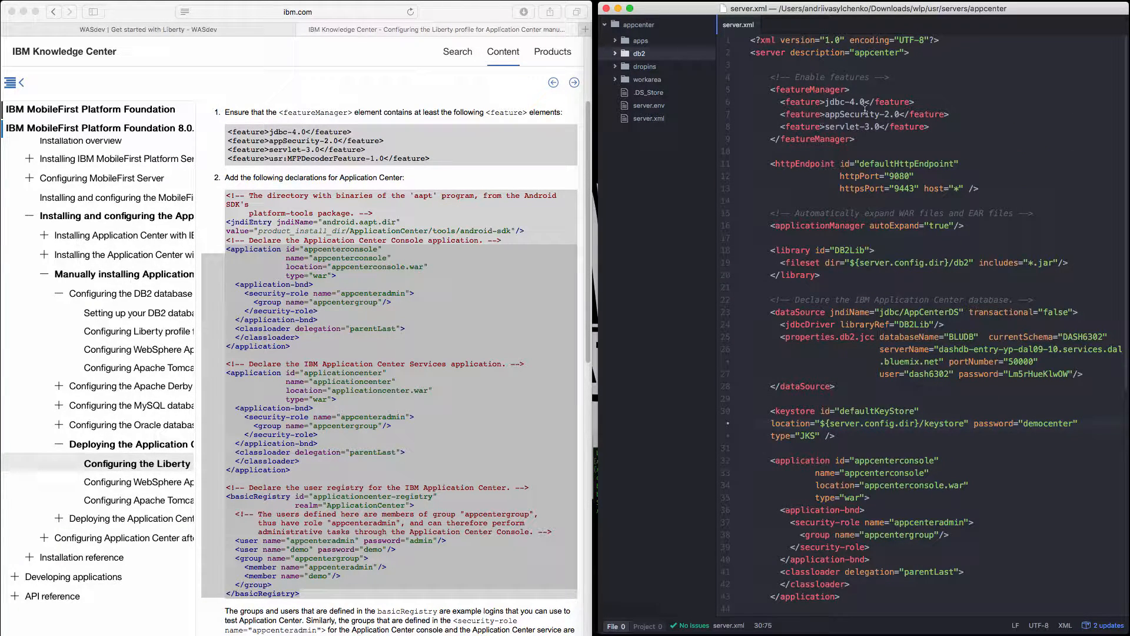
{"action": "left_click_drag", "start_coordinate": [929, 127], "coordinate": [751, 103]}
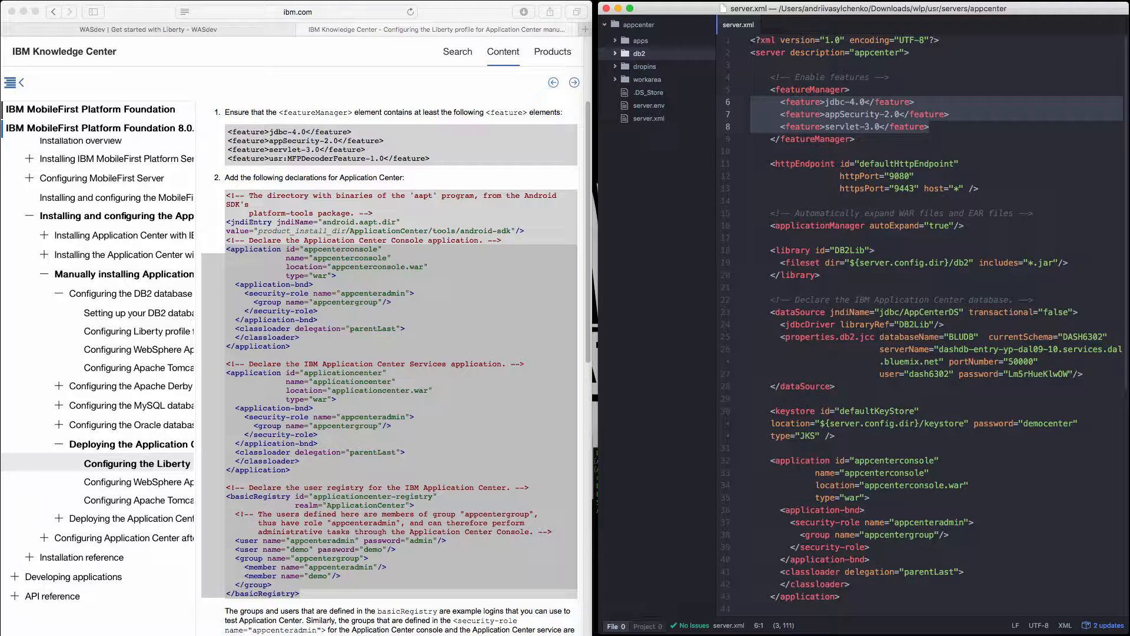
Switch to Terminal, clear its output and print the working directory.
{"action": "key", "text": "super+Tab"}
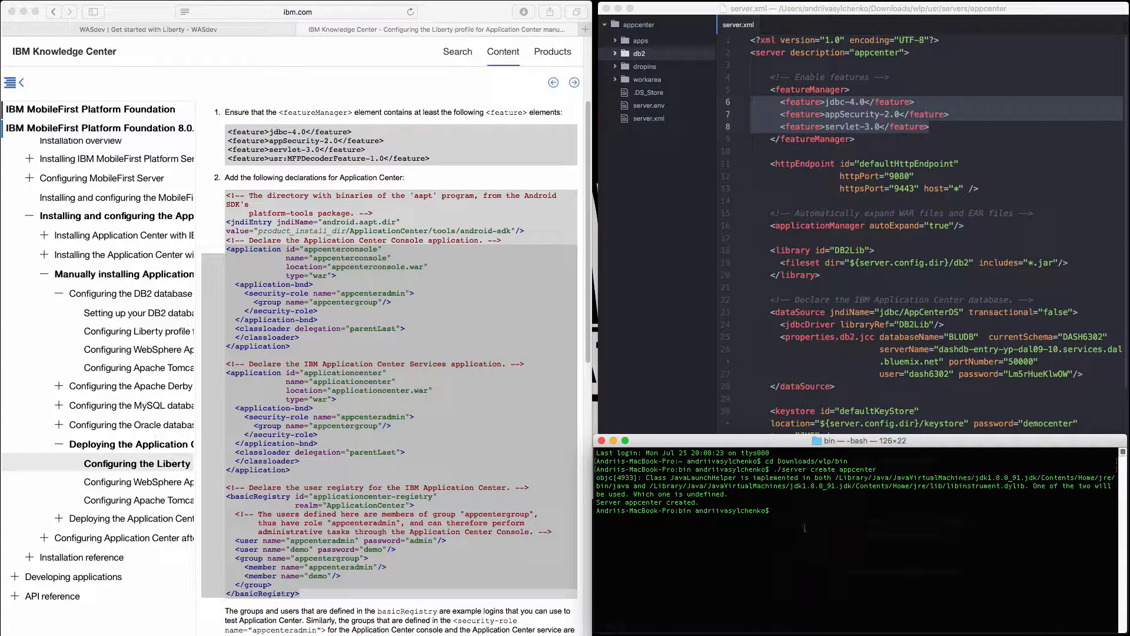
{"action": "type", "text": "clear"}
{"action": "key", "text": "Return"}
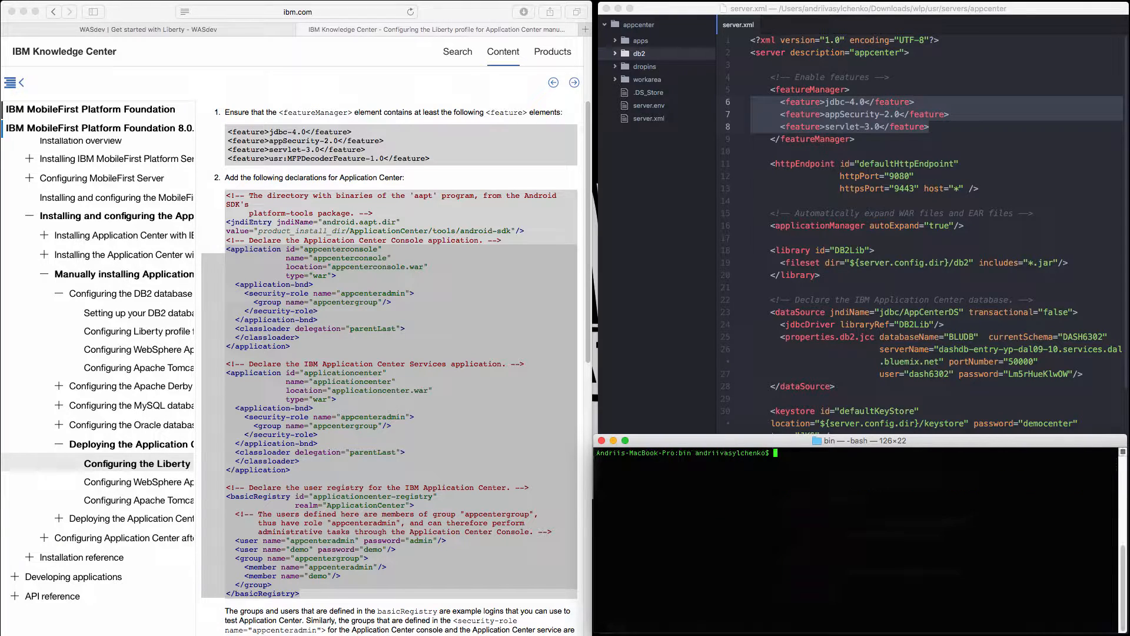
{"action": "type", "text": "pwd"}
{"action": "key", "text": "Return"}
{"action": "type", "text": "c"}
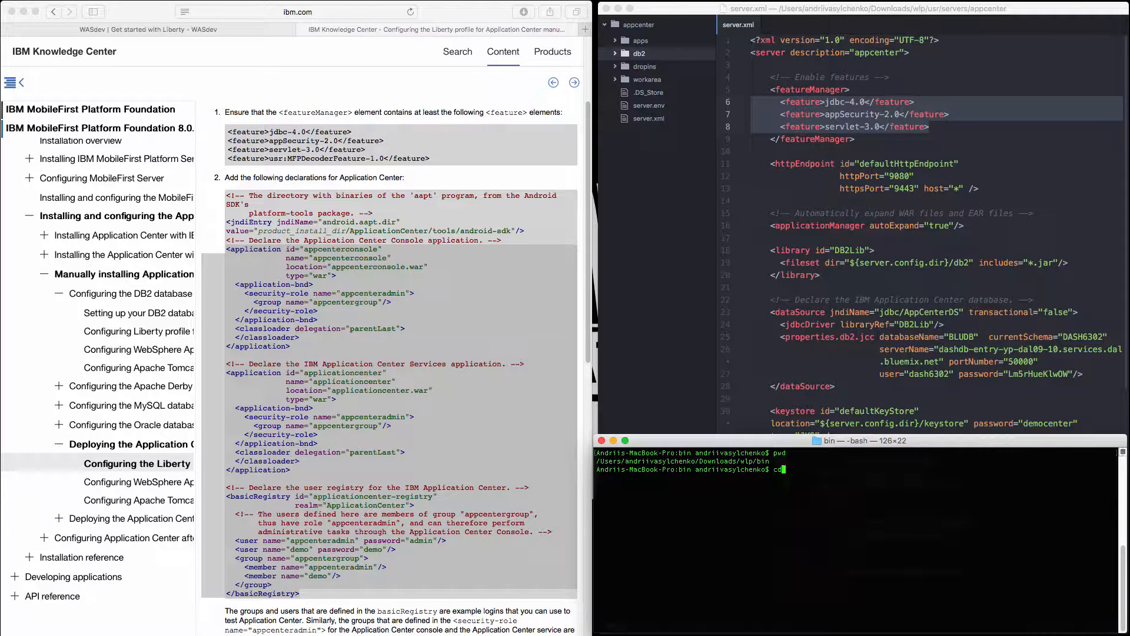
{"action": "key", "text": "BackSpace"}
{"action": "type", "text": "./inst"}
{"action": "key", "text": "Tab"}
{"action": "type", "text": "install jdbc-3.0"}
{"action": "key", "text": "Return"}
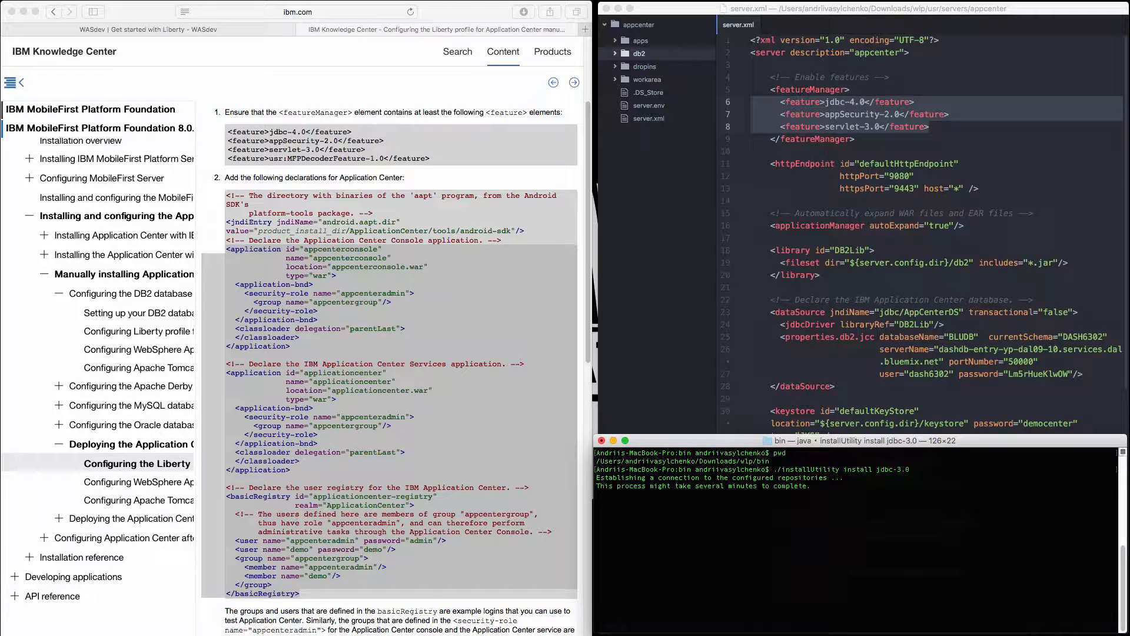
{"action": "key", "text": "ctrl+c"}
Install the jdbc-4.0 feature with ./installUtility install and agree to the license terms.
{"action": "key", "text": "Up"}
{"action": "key", "text": "Left"}
{"action": "key", "text": "Left"}
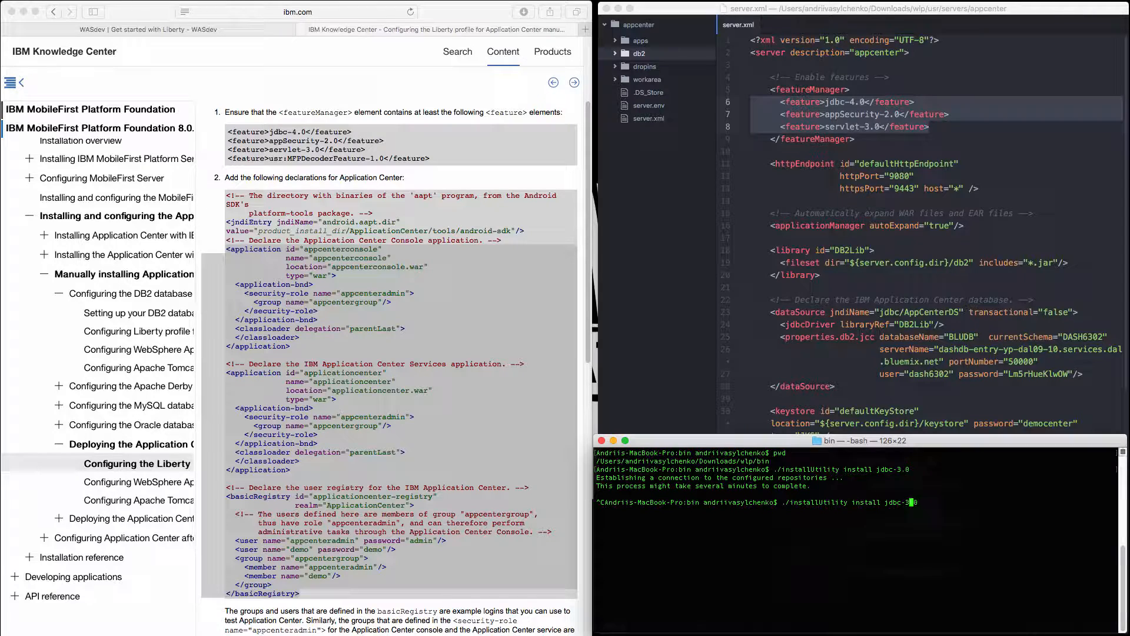
{"action": "key", "text": "BackSpace"}
{"action": "type", "text": "4"}
{"action": "key", "text": "Return"}
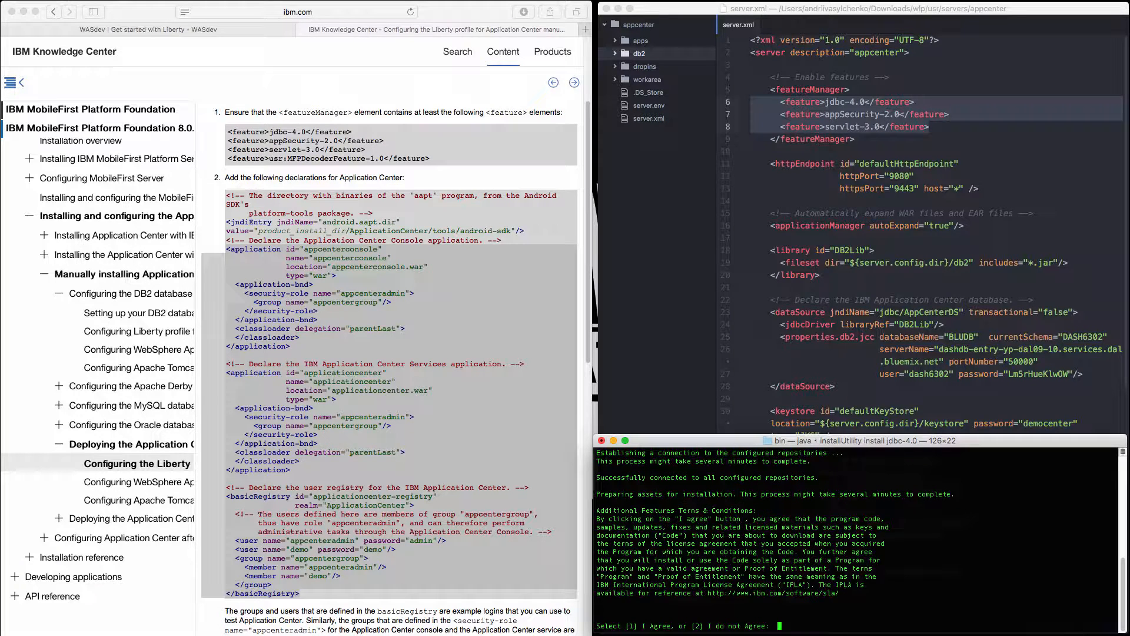
{"action": "type", "text": "1"}
{"action": "key", "text": "Return"}
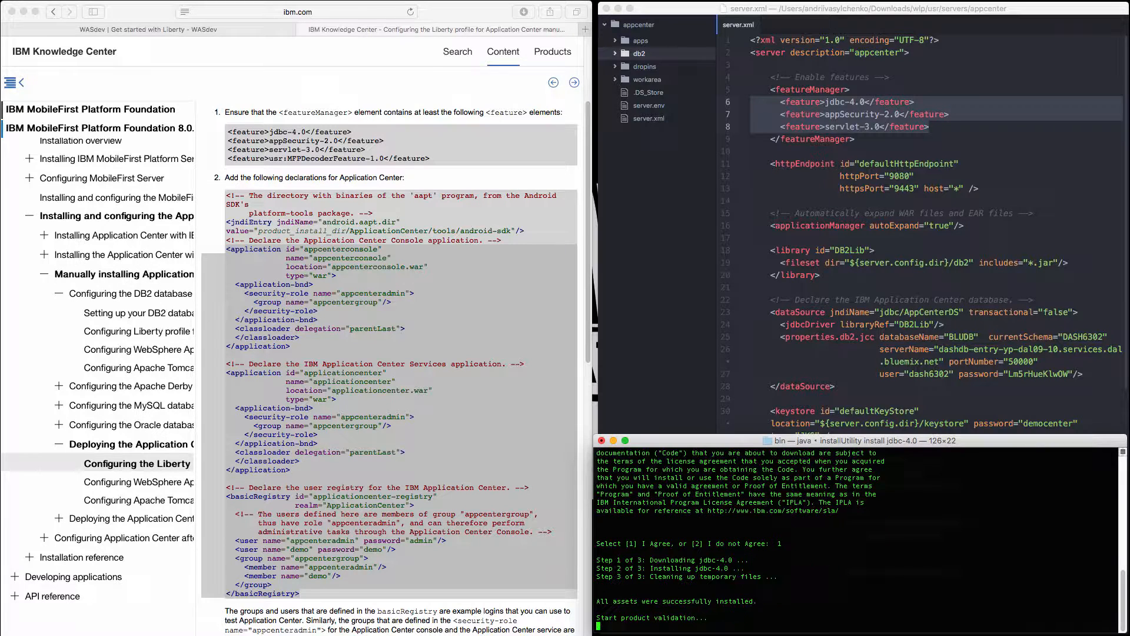
Install the servlet-3.0 feature with ./installUtility install and agree to the license terms.
{"action": "key", "text": "Up"}
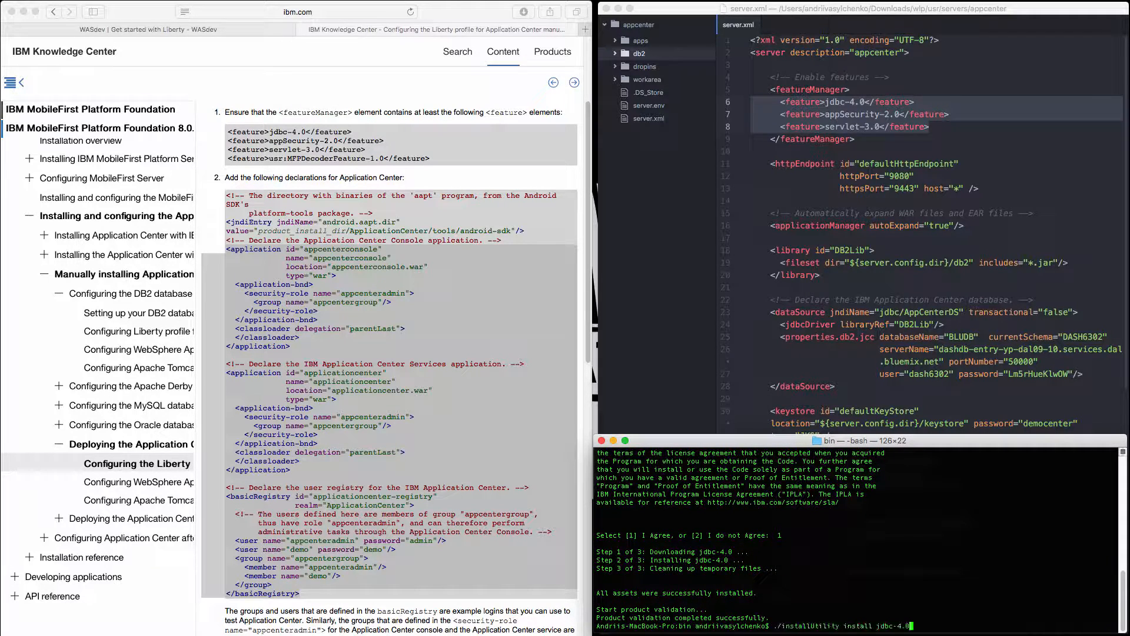
{"action": "key", "text": "BackSpace"}
{"action": "key", "text": "BackSpace"}
{"action": "key", "text": "BackSpace"}
{"action": "key", "text": "BackSpace"}
{"action": "key", "text": "BackSpace"}
{"action": "key", "text": "BackSpace"}
{"action": "key", "text": "BackSpace"}
{"action": "key", "text": "BackSpace"}
{"action": "type", "text": "servlte"}
{"action": "key", "text": "BackSpace"}
{"action": "key", "text": "BackSpace"}
{"action": "key", "text": "BackSpace"}
{"action": "type", "text": "let-3.0"}
{"action": "key", "text": "Return"}
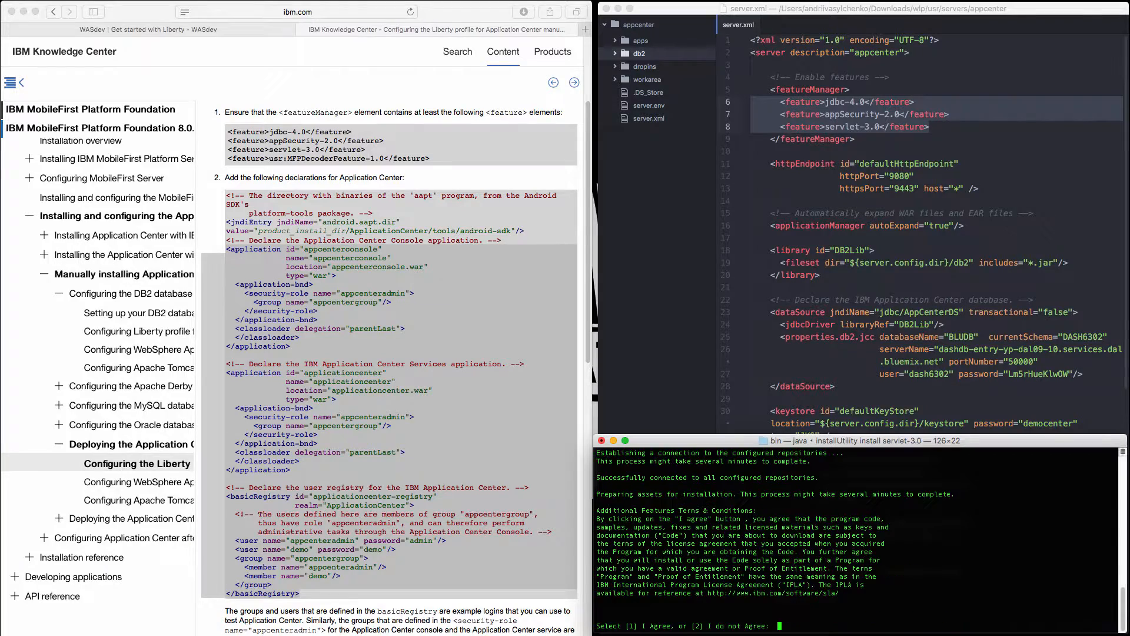
{"action": "type", "text": "1"}
{"action": "key", "text": "Return"}
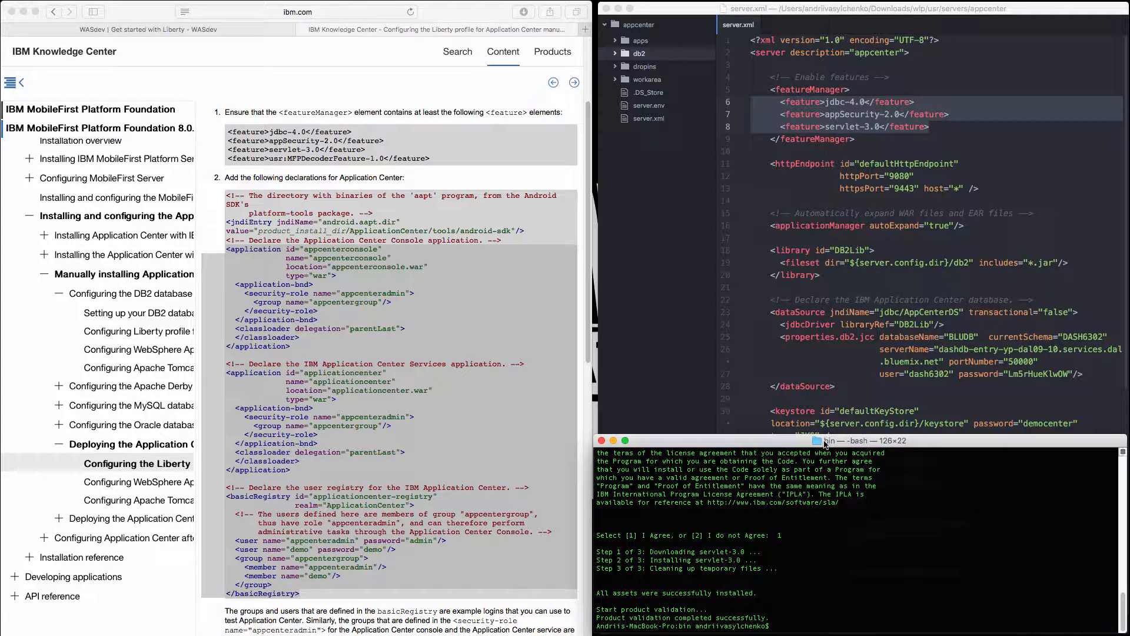
Start the Liberty server with ./server start appcenter.
{"action": "type", "text": "./server start appcenter"}
{"action": "key", "text": "Return"}
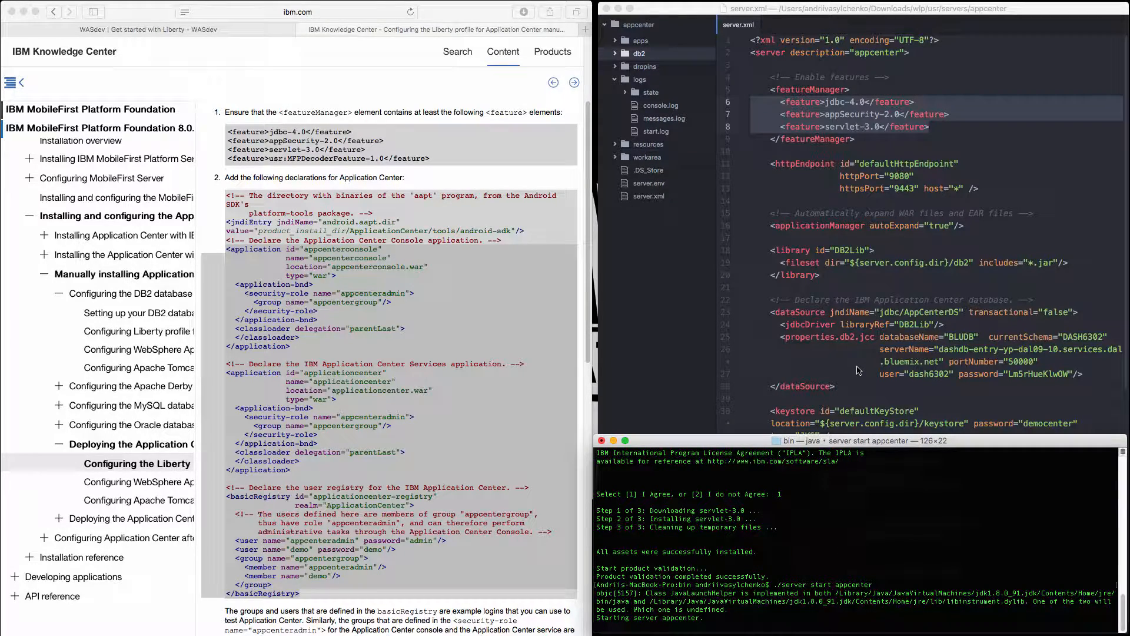
Check the server's startup messages in console.log, close the log and return to Terminal.
{"action": "left_click", "coordinate": [660, 106]}
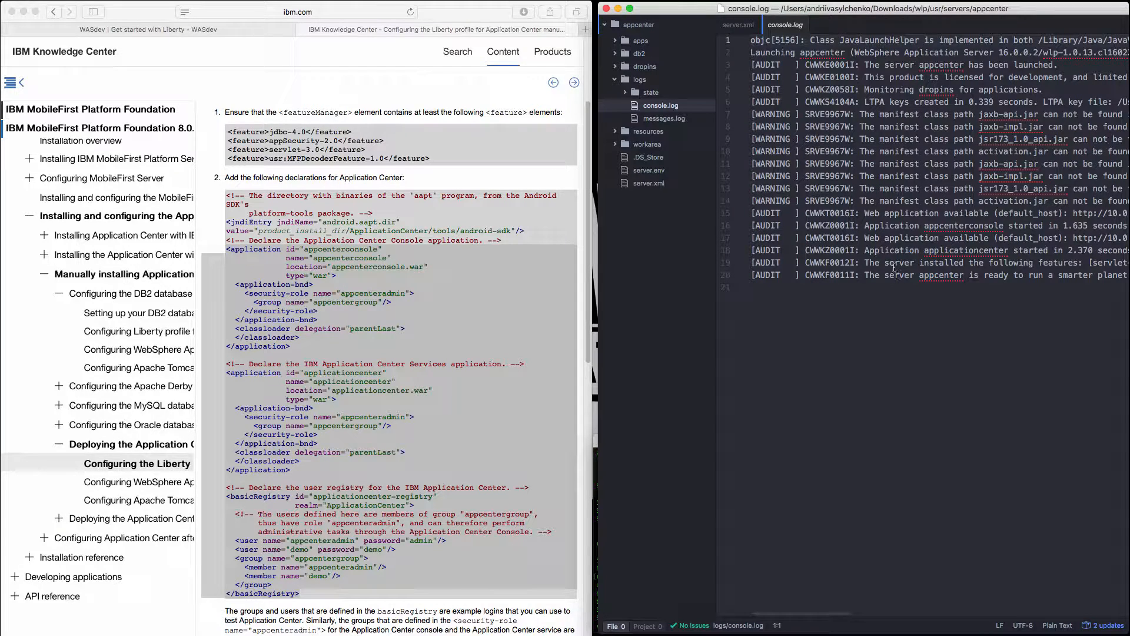
{"action": "left_click", "coordinate": [801, 25]}
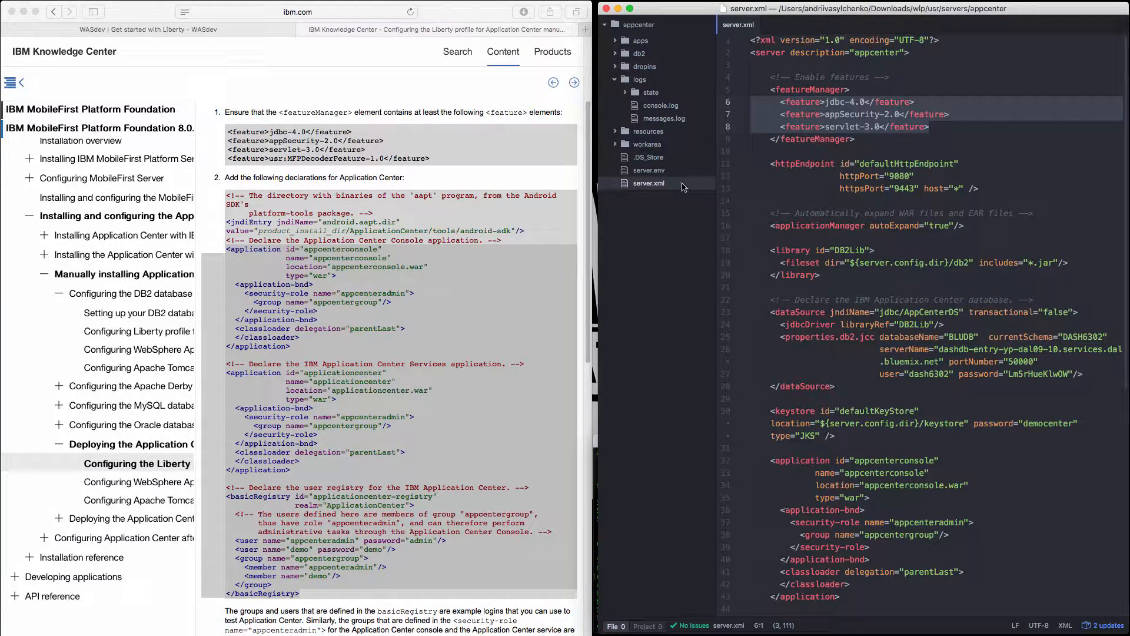
{"action": "left_click", "coordinate": [595, 615]}
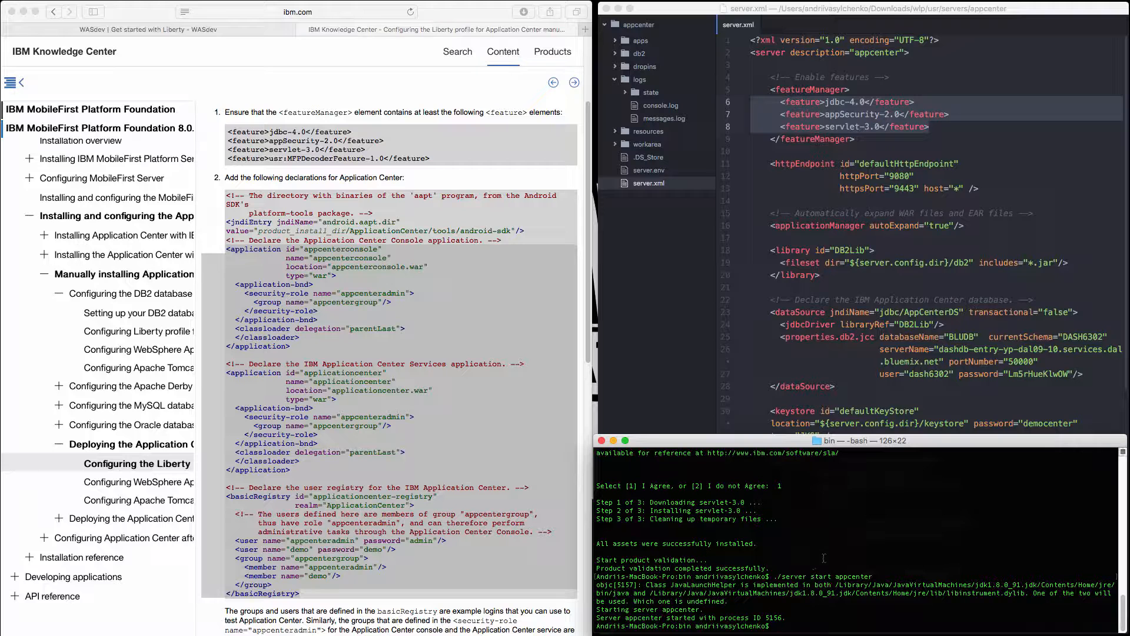
Switch to Safari and load localhost:9080/ in a new browser tab.
{"action": "left_click", "coordinate": [466, 15]}
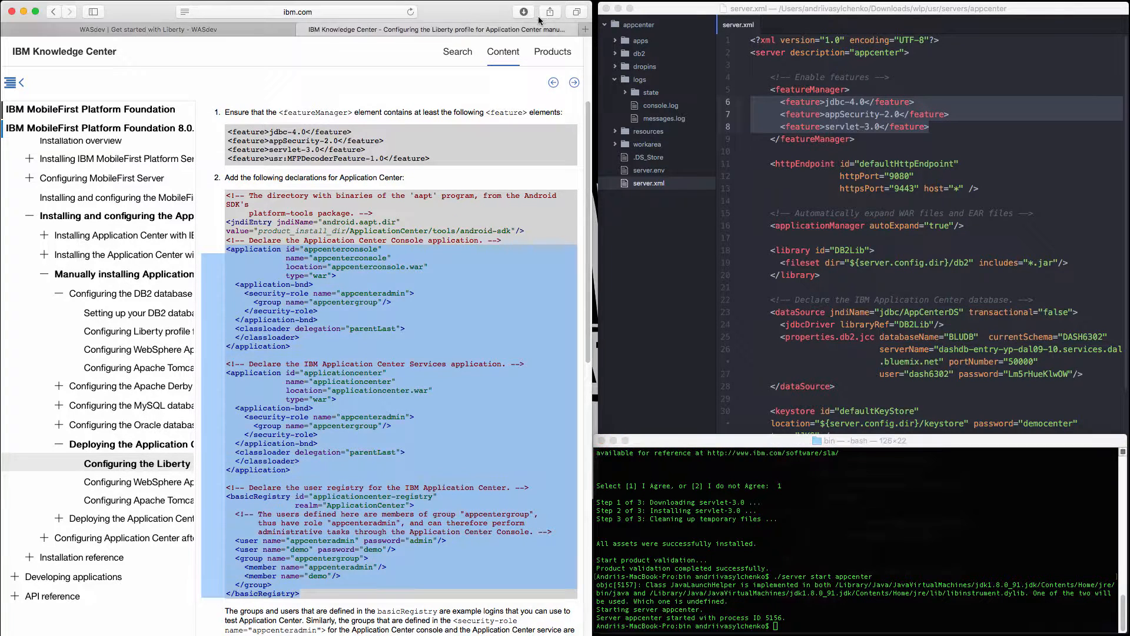
{"action": "left_click", "coordinate": [583, 28]}
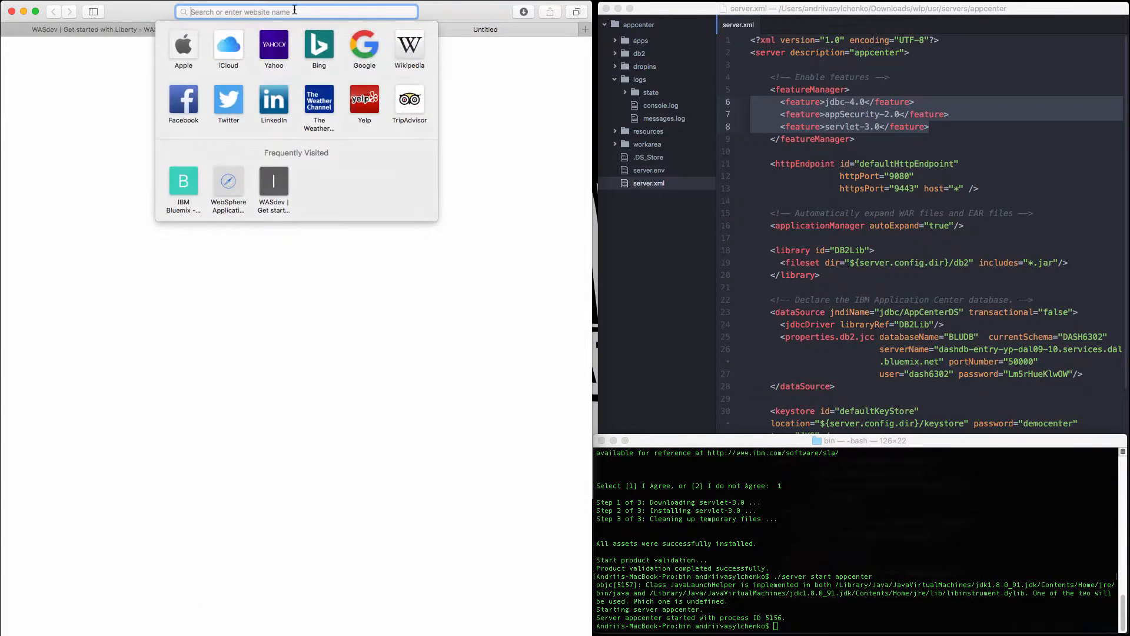
{"action": "type", "text": "localhost:9080/"}
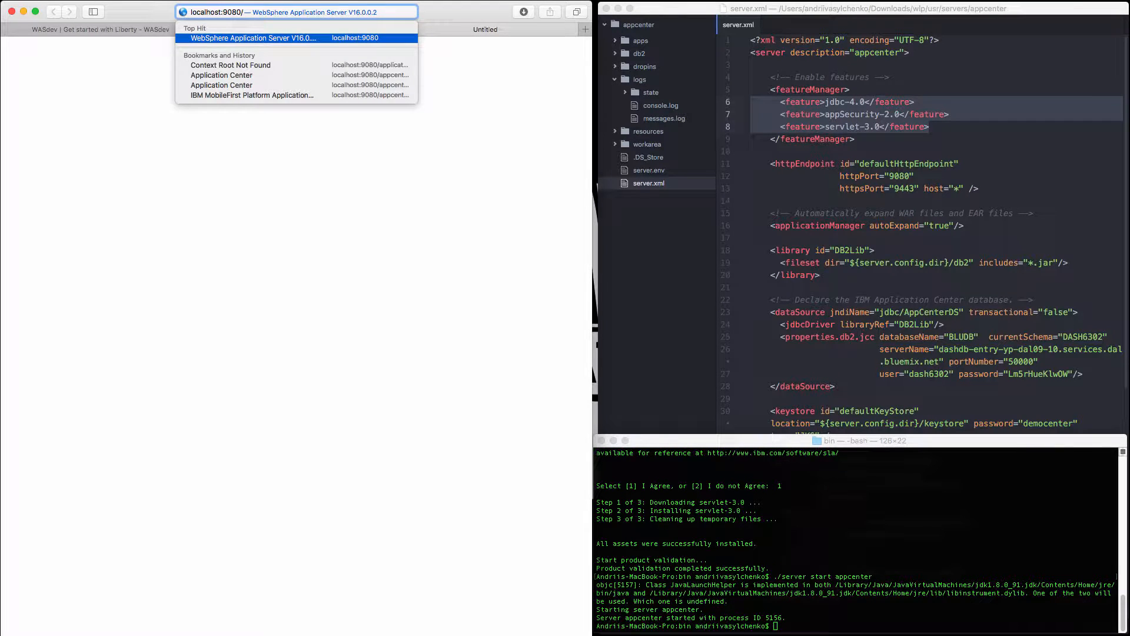
{"action": "key", "text": "Return"}
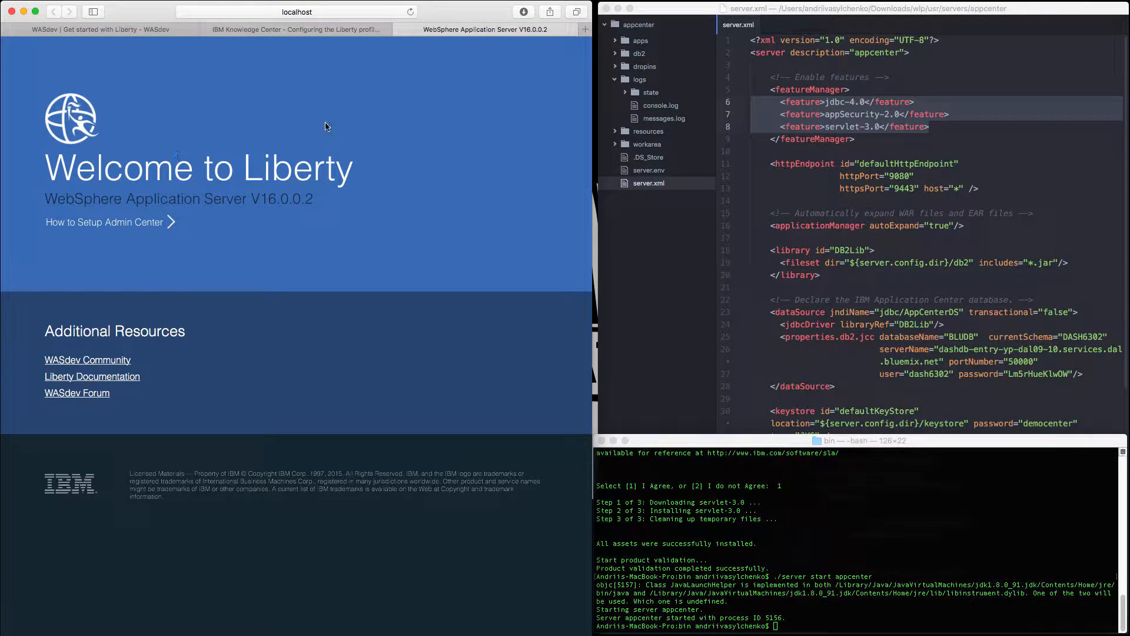
Load the Application Center console at localhost:9080/appcenterconsole/.
{"action": "left_click", "coordinate": [292, 12]}
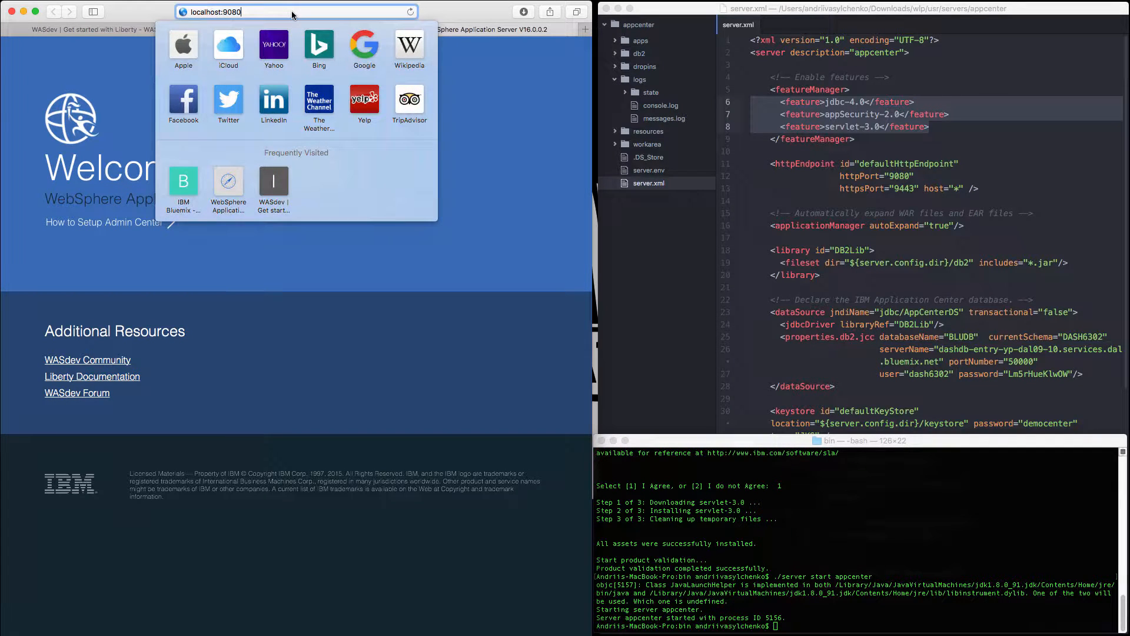
{"action": "type", "text": "/"}
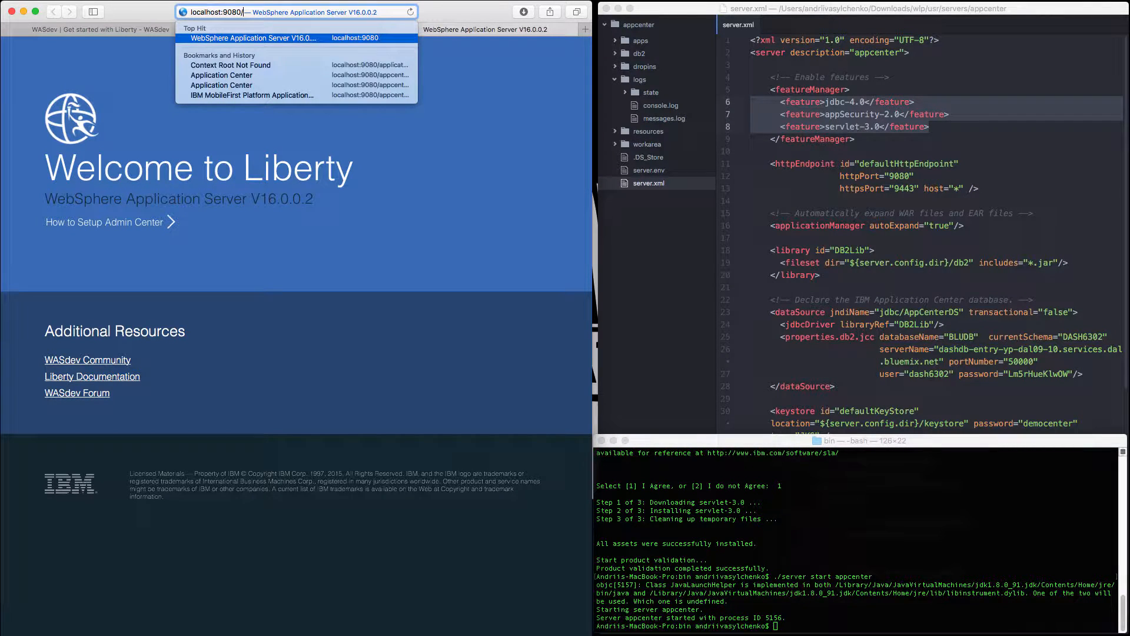
{"action": "type", "text": "applicationcenter"}
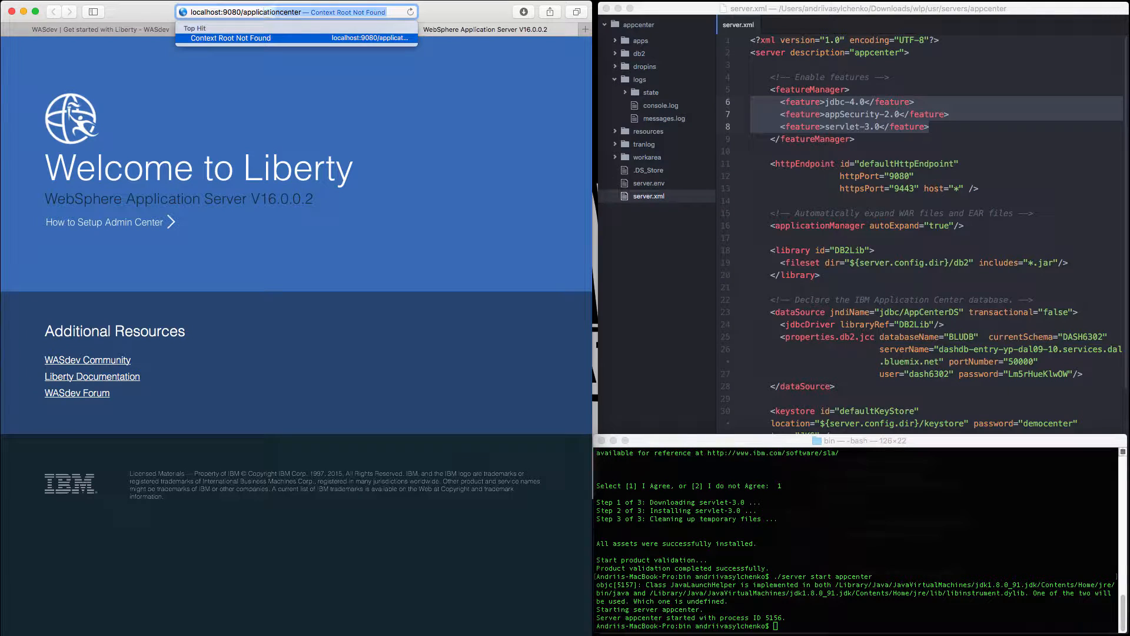
{"action": "key", "text": "BackSpace"}
{"action": "key", "text": "BackSpace"}
{"action": "key", "text": "BackSpace"}
{"action": "key", "text": "BackSpace"}
{"action": "key", "text": "BackSpace"}
{"action": "key", "text": "BackSpace"}
{"action": "key", "text": "BackSpace"}
{"action": "key", "text": "BackSpace"}
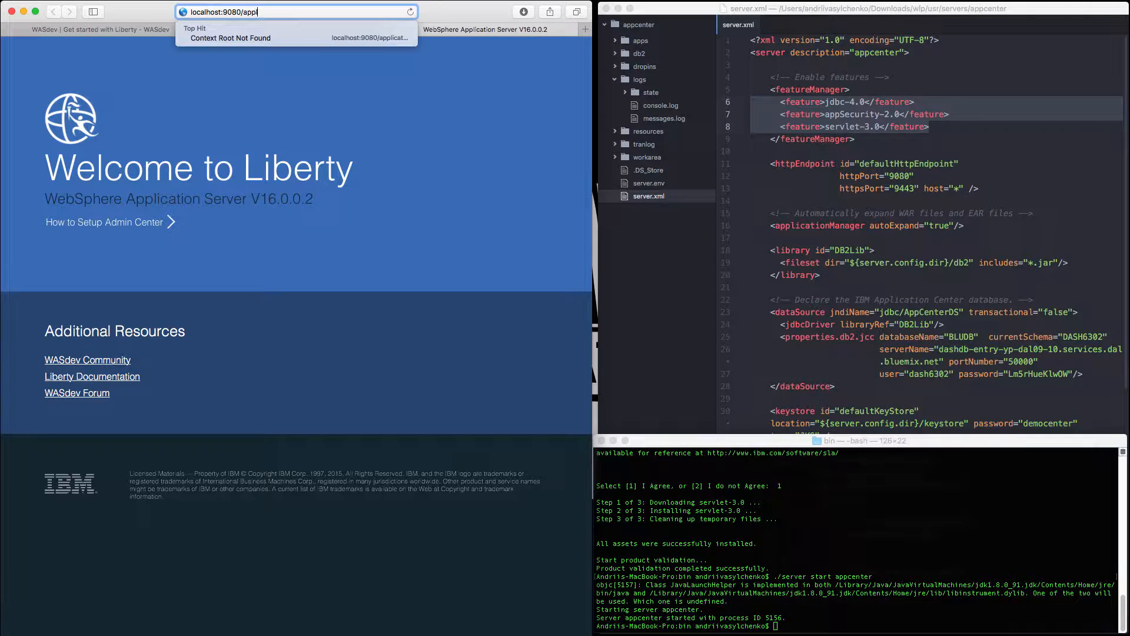
{"action": "type", "text": "centerconsole/"}
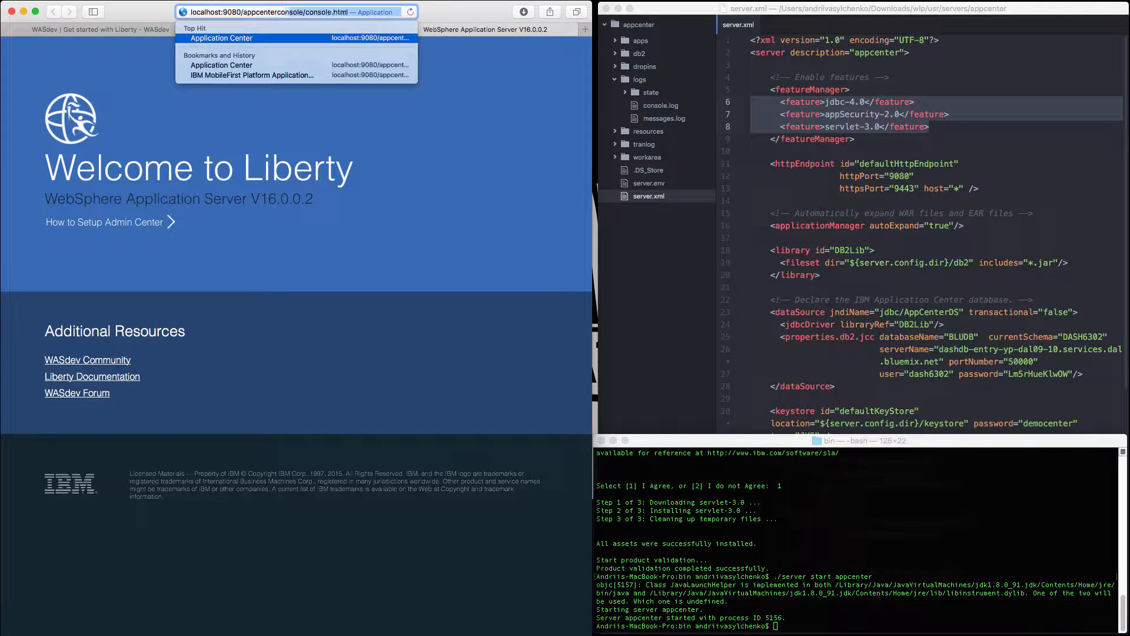
{"action": "key", "text": "BackSpace"}
{"action": "type", "text": "/"}
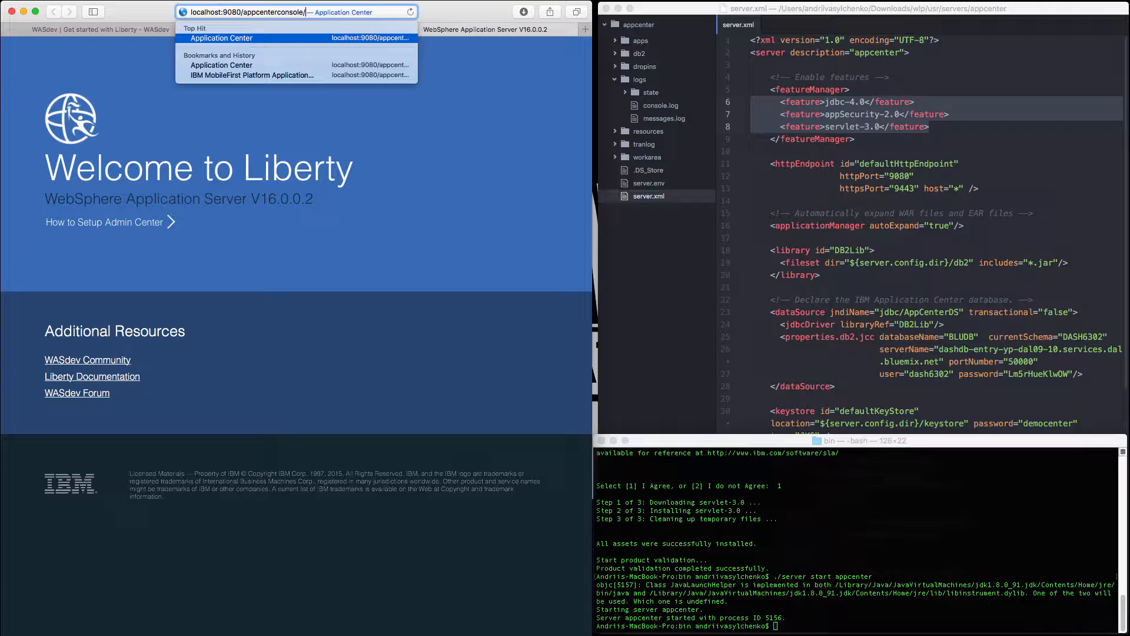
{"action": "key", "text": "Return"}
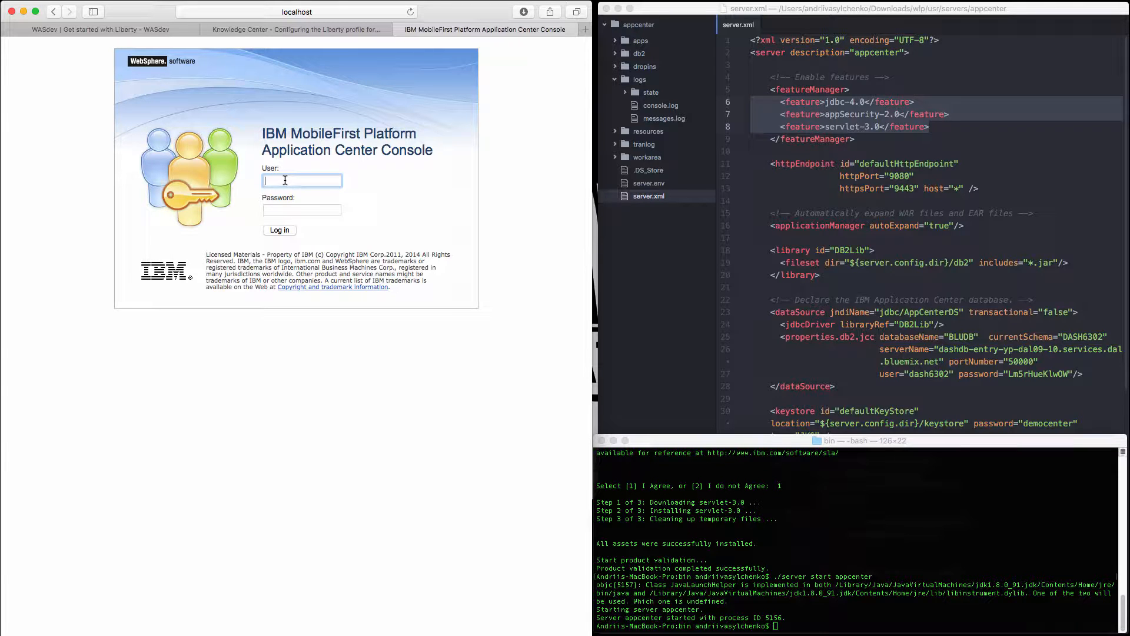
Look up the basicRegistry users in server.xml and log in to the console as appcenteradmin with the account password.
{"action": "left_click", "coordinate": [983, 360]}
{"action": "scroll", "coordinate": [945, 408], "scroll_direction": "down", "scroll_amount": 10}
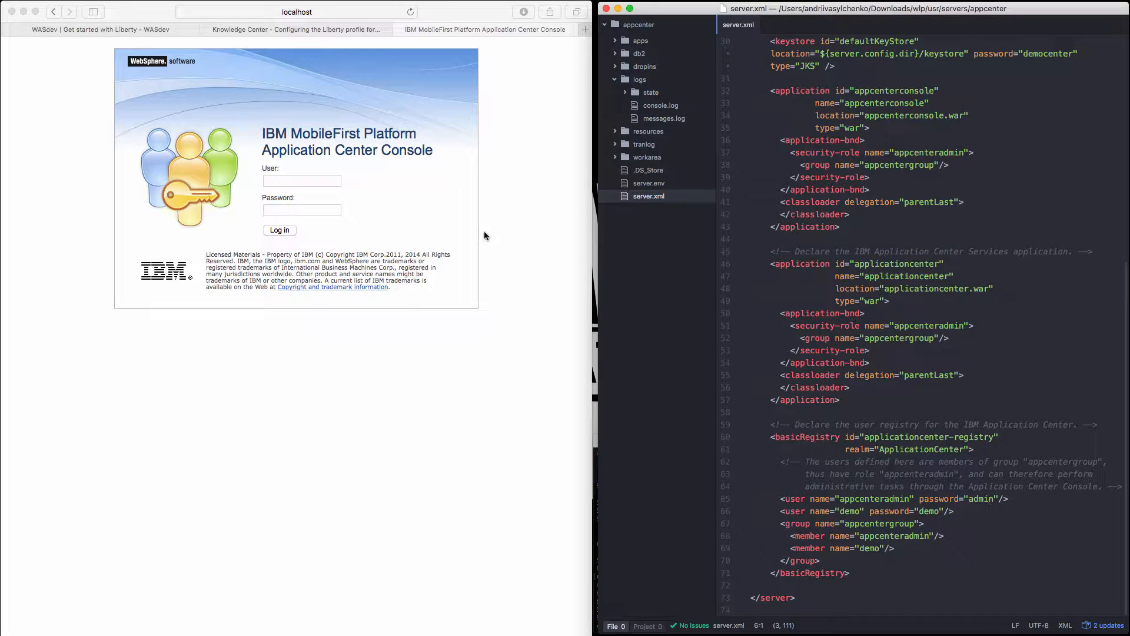
{"action": "left_click", "coordinate": [308, 180]}
{"action": "type", "text": "a"}
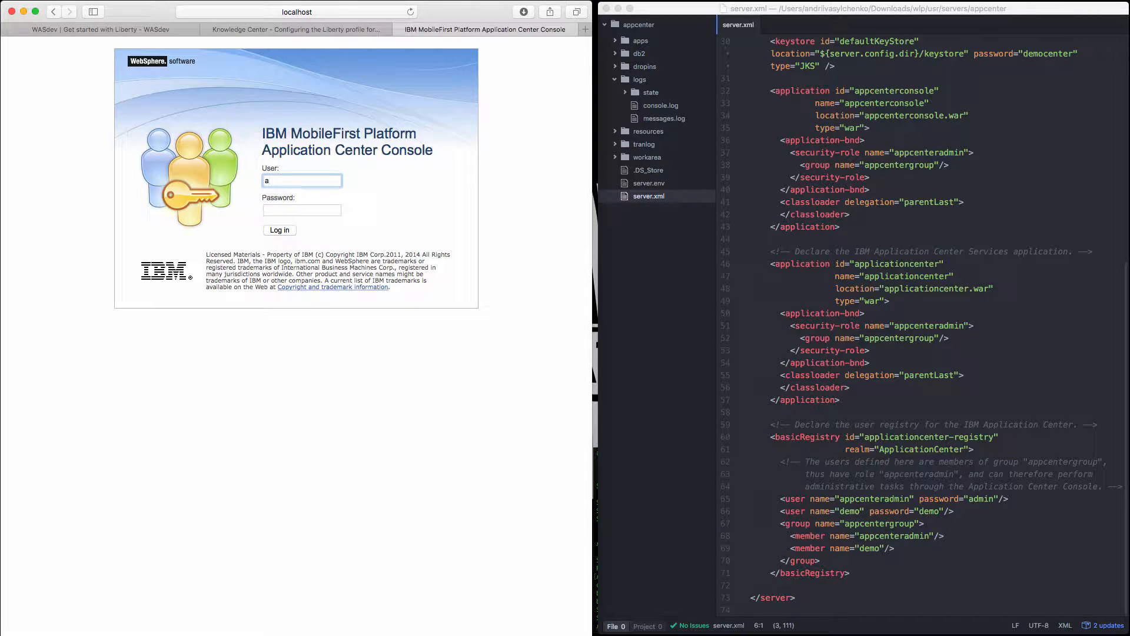
{"action": "type", "text": "ppcenteradmin"}
{"action": "key", "text": "Tab"}
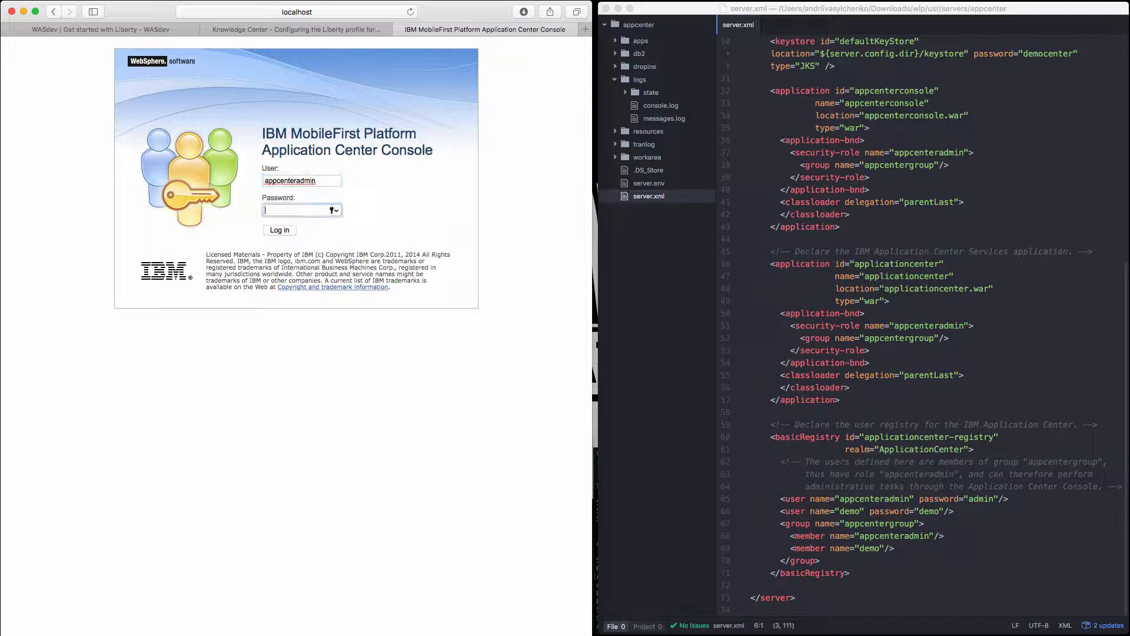
{"action": "type", "text": "admin"}
{"action": "left_click", "coordinate": [288, 230]}
{"action": "left_click", "coordinate": [344, 96]}
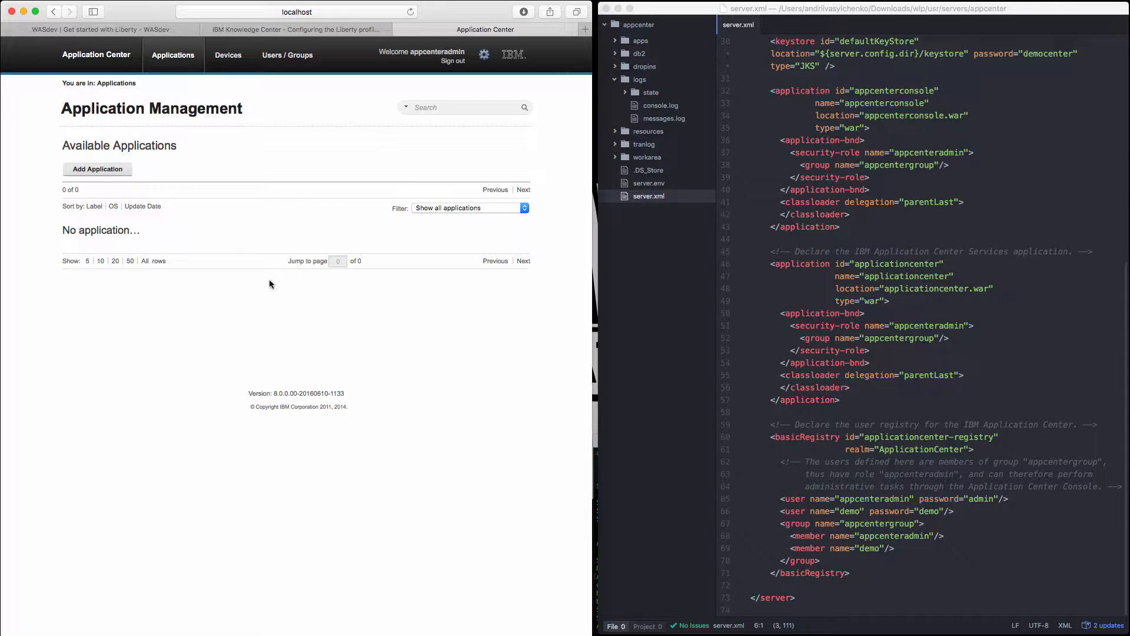
Add an application in Application Management by uploading vlc_android.apk from the Downloads folder.
{"action": "left_click", "coordinate": [101, 169]}
{"action": "left_click", "coordinate": [271, 224]}
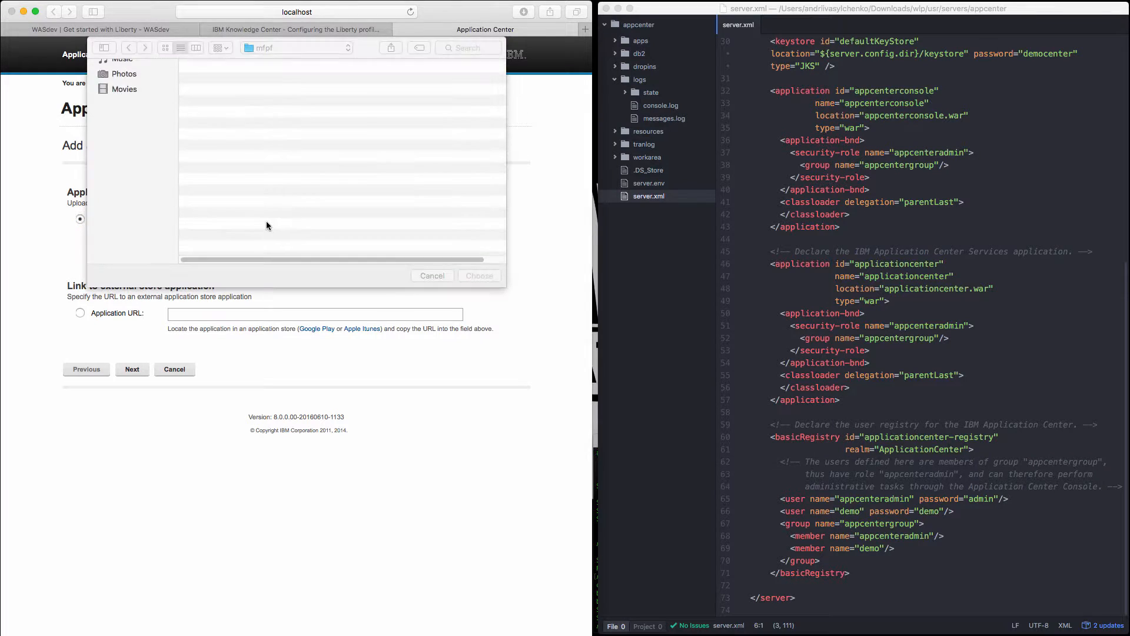
{"action": "left_click", "coordinate": [131, 172]}
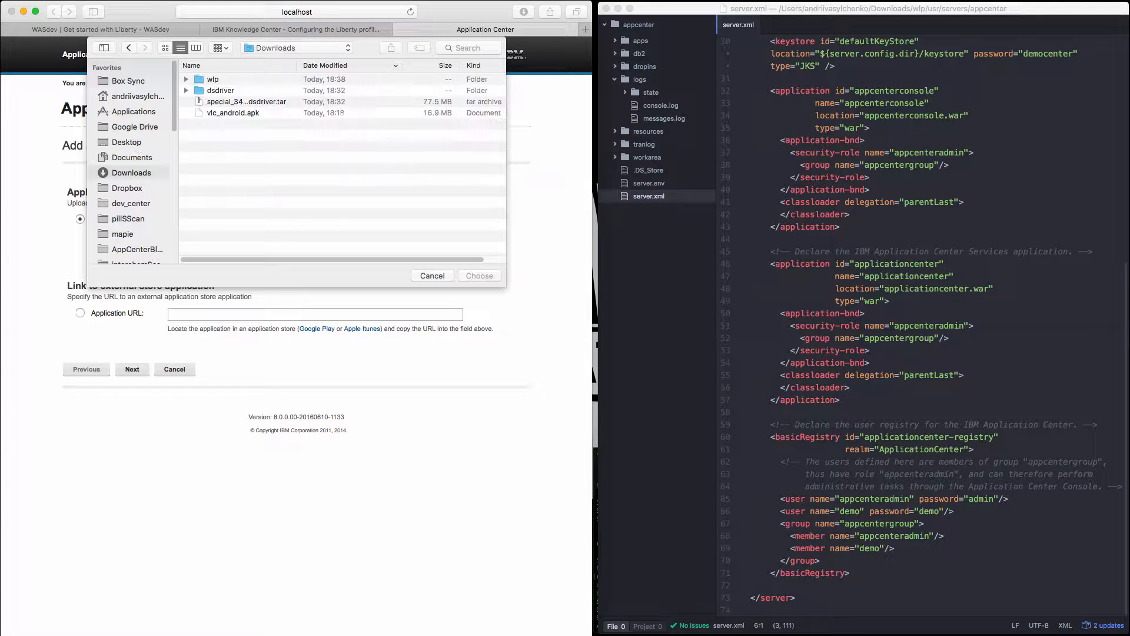
{"action": "left_click", "coordinate": [247, 114]}
{"action": "left_click", "coordinate": [479, 275]}
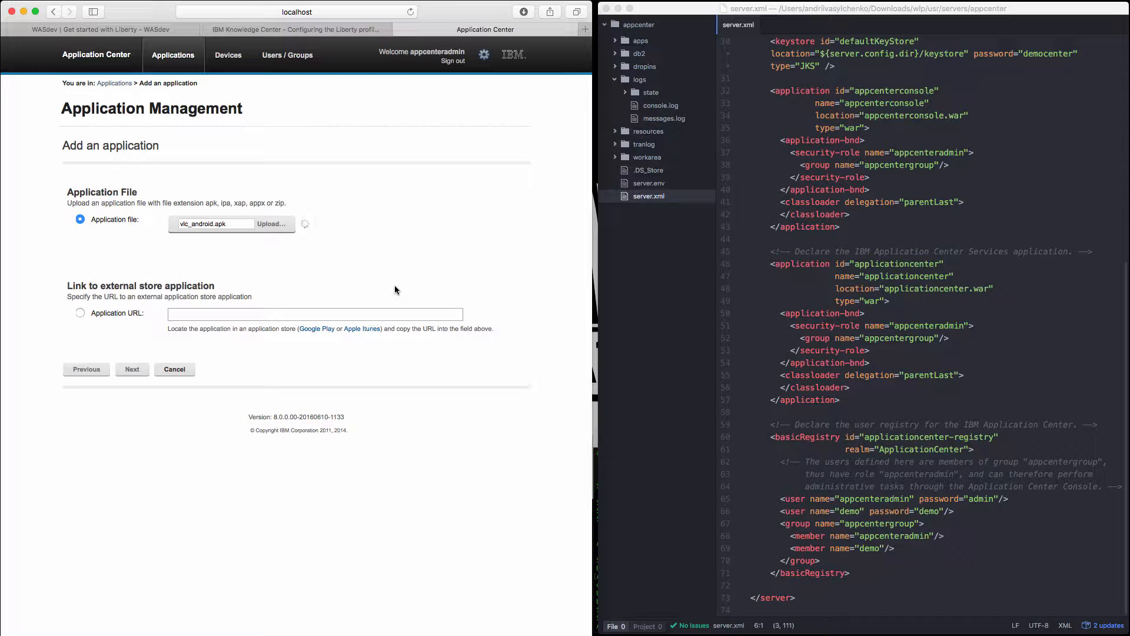
Load localhost:9080/applicationcenter/installers.html in a new browser tab.
{"action": "left_click", "coordinate": [585, 29]}
{"action": "type", "text": "localhost:9080/"}
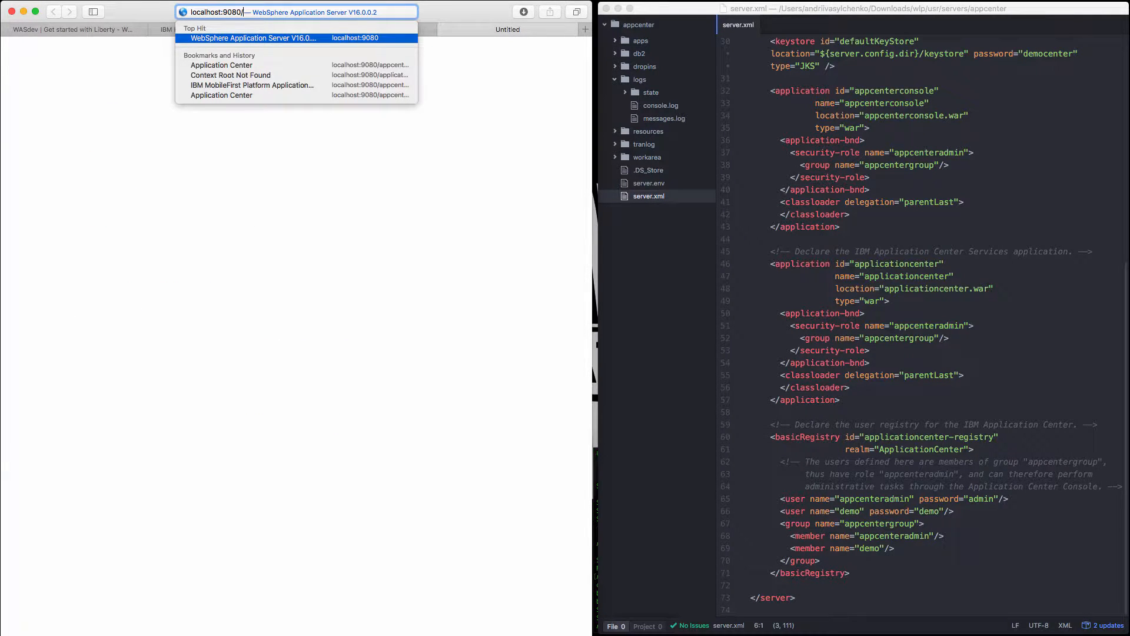
{"action": "type", "text": "applicationc"}
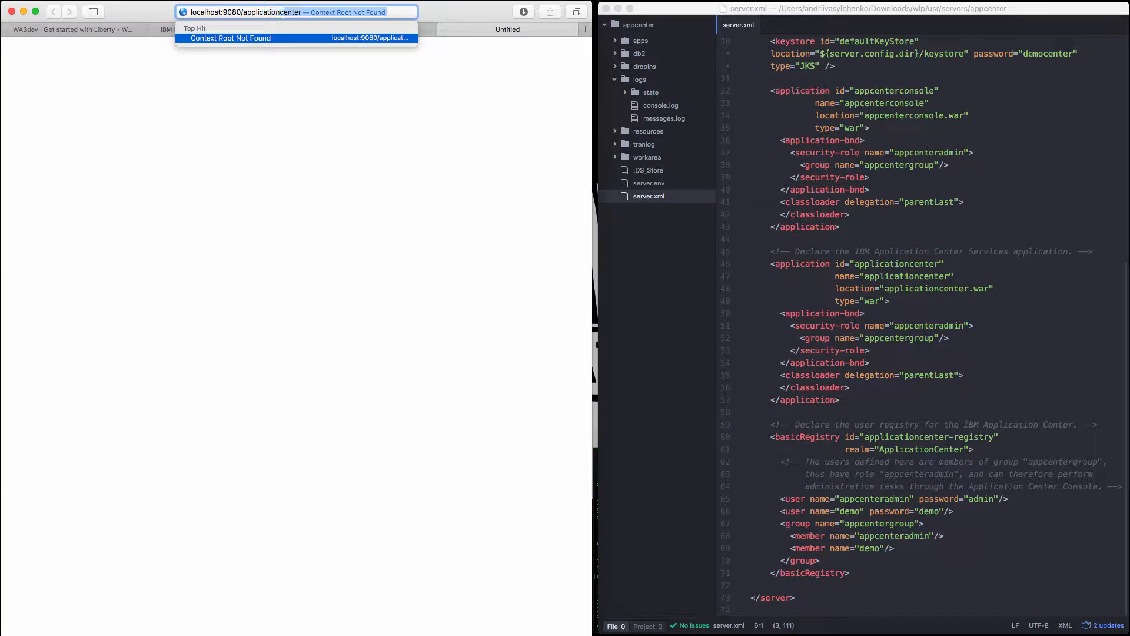
{"action": "type", "text": "enter/i"}
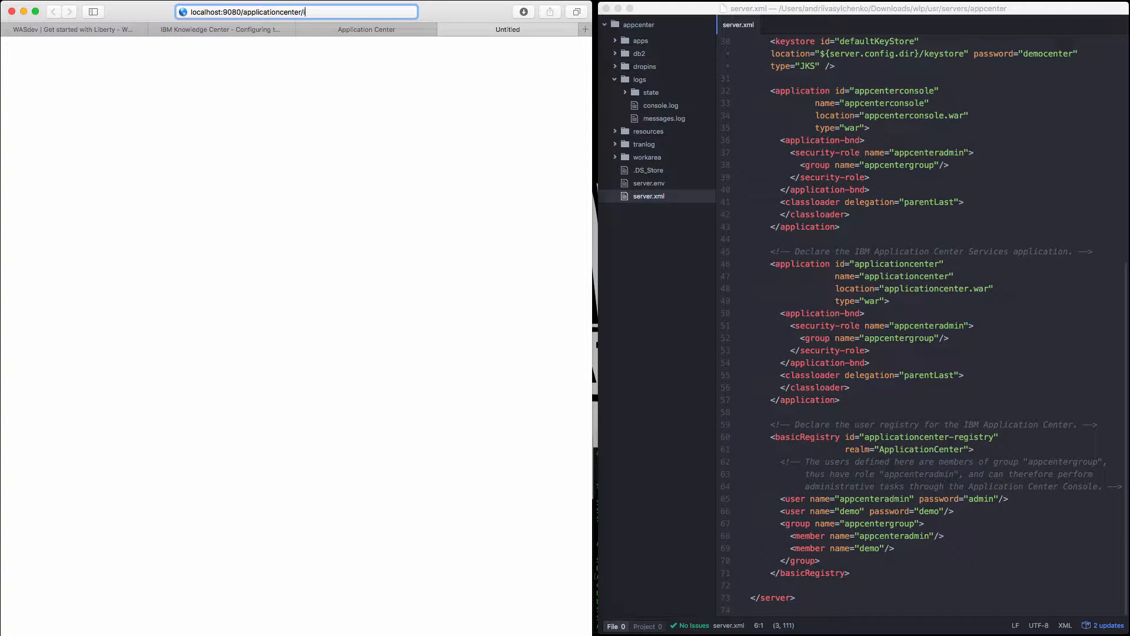
{"action": "type", "text": "nstallers.html"}
{"action": "key", "text": "Return"}
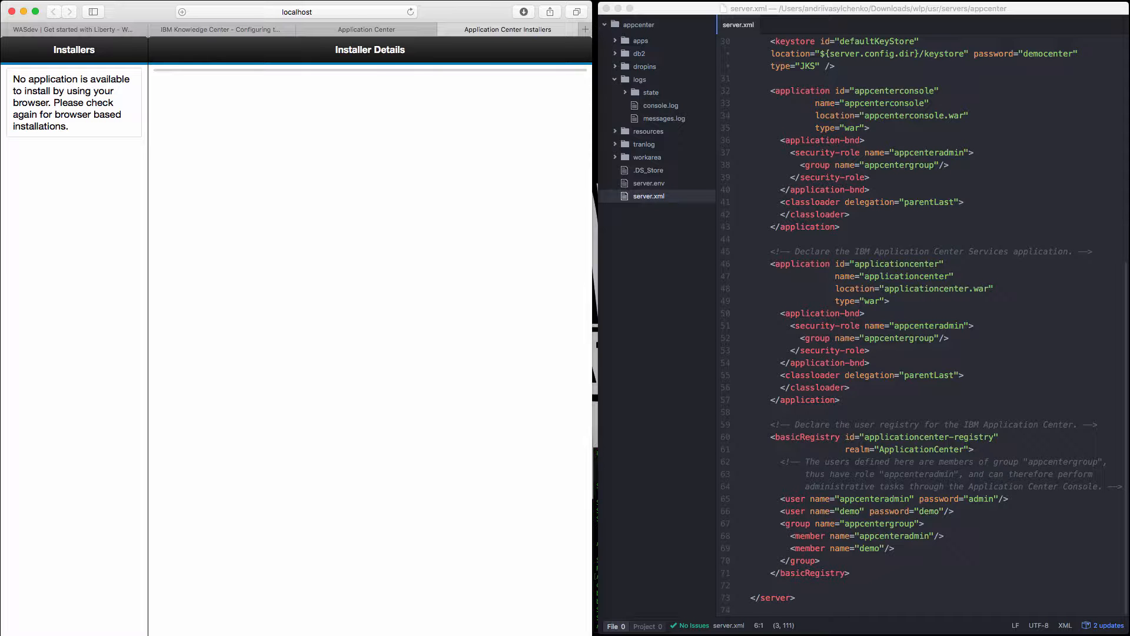
Return to the Application Center console and finish adding the uploaded VLC application, marking it as an installer.
{"action": "left_click", "coordinate": [392, 26]}
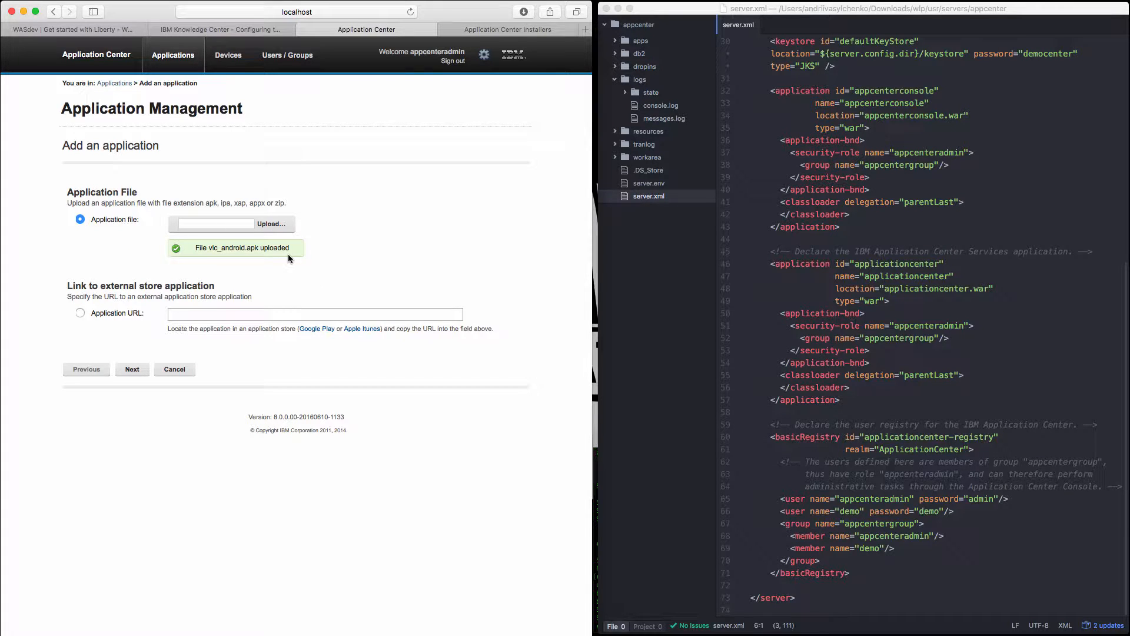
{"action": "left_click", "coordinate": [132, 369]}
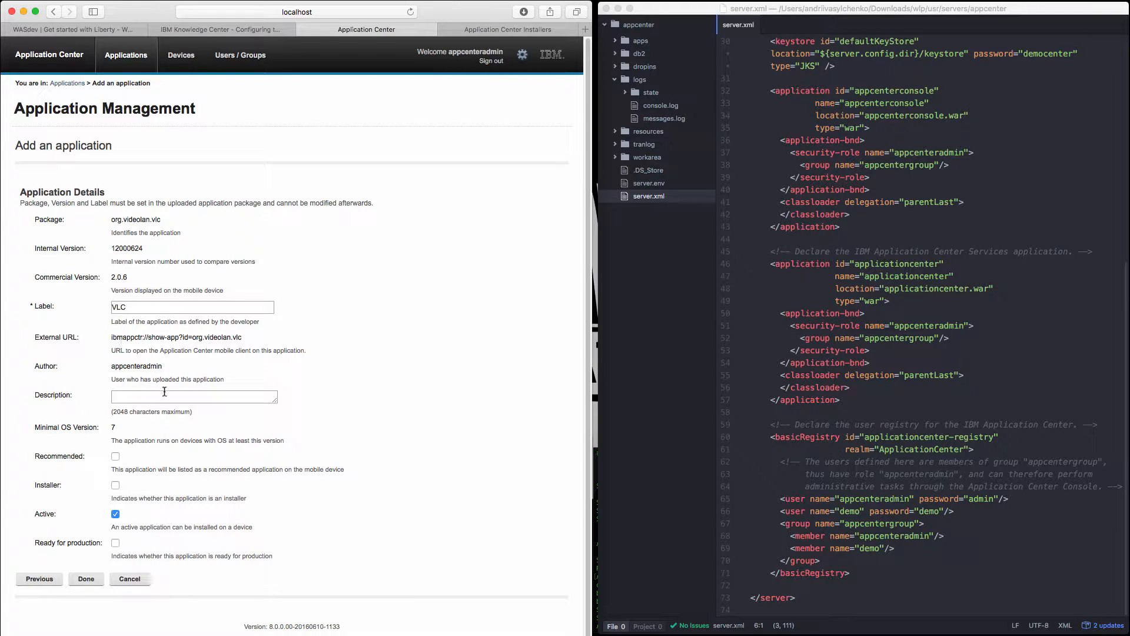
{"action": "left_click", "coordinate": [116, 485]}
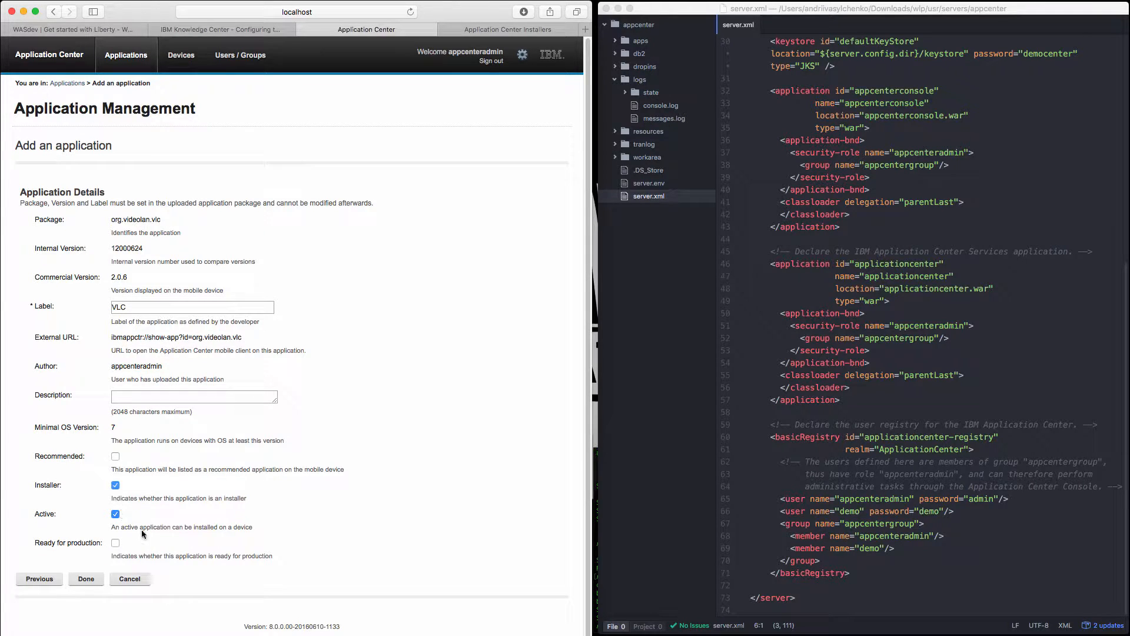
{"action": "left_click", "coordinate": [87, 579]}
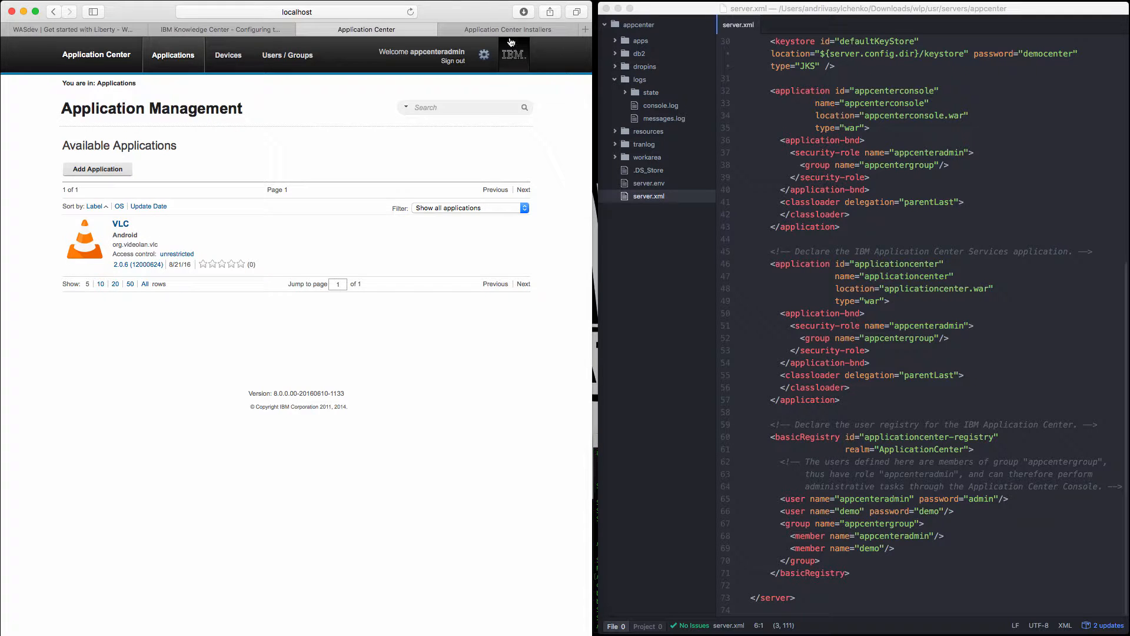
Refresh the Application Center Installers page and check the VLC installer entry.
{"action": "left_click", "coordinate": [443, 28]}
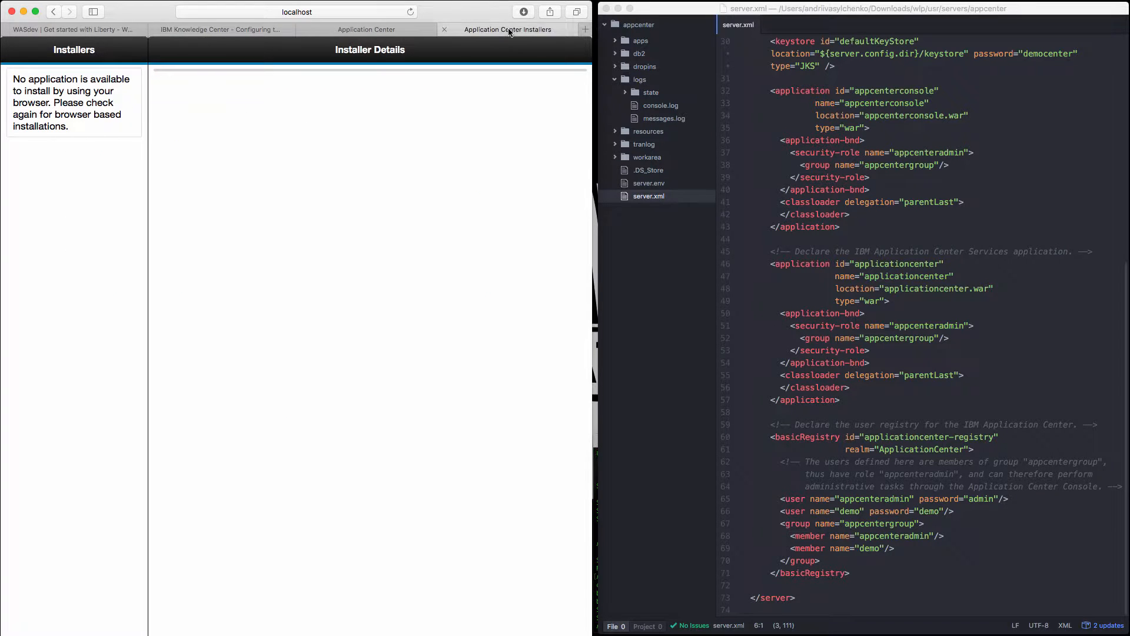
{"action": "left_click", "coordinate": [409, 12]}
{"action": "left_click", "coordinate": [410, 12]}
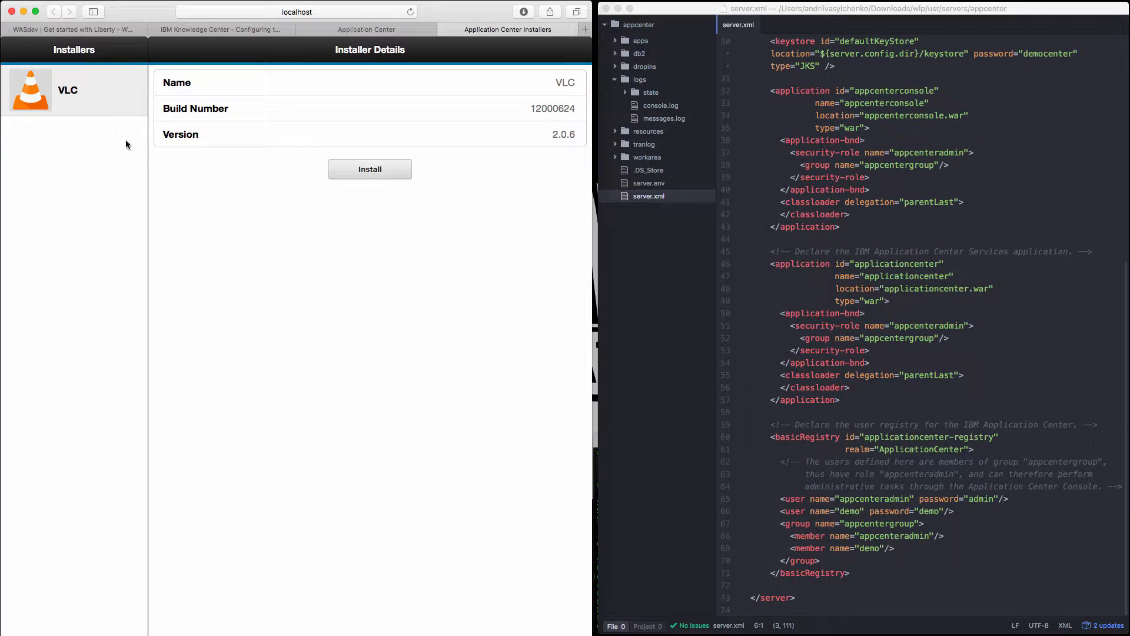
{"action": "left_click", "coordinate": [378, 168]}
{"action": "left_click", "coordinate": [410, 12]}
Start adding another application in the Application Center console, using an external store application URL as its source.
{"action": "left_click", "coordinate": [371, 32]}
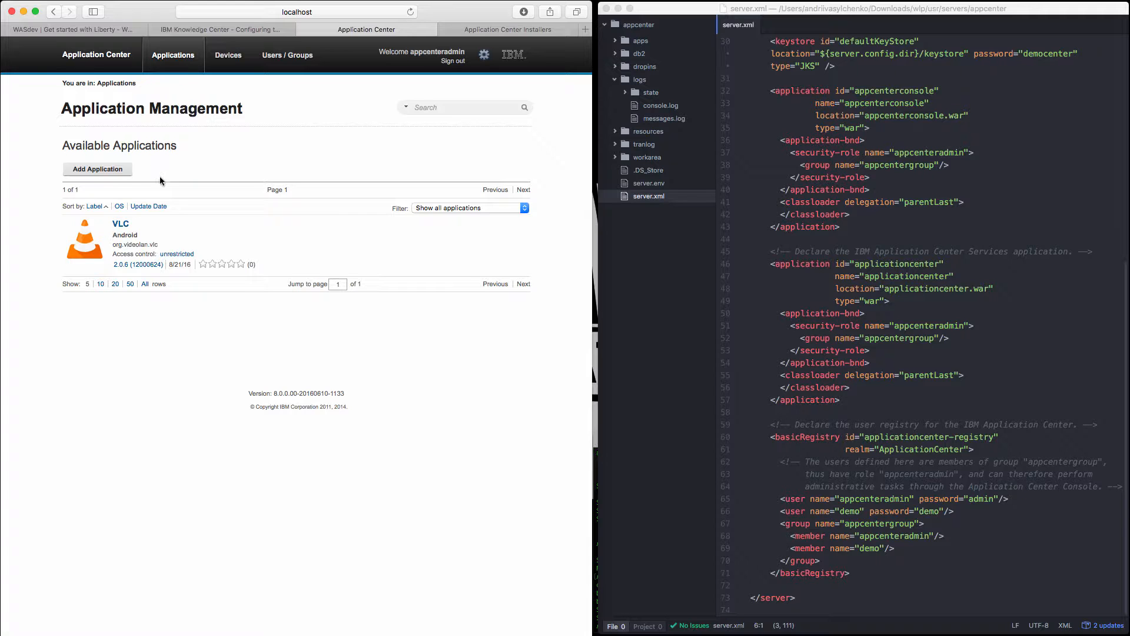
{"action": "left_click", "coordinate": [99, 169]}
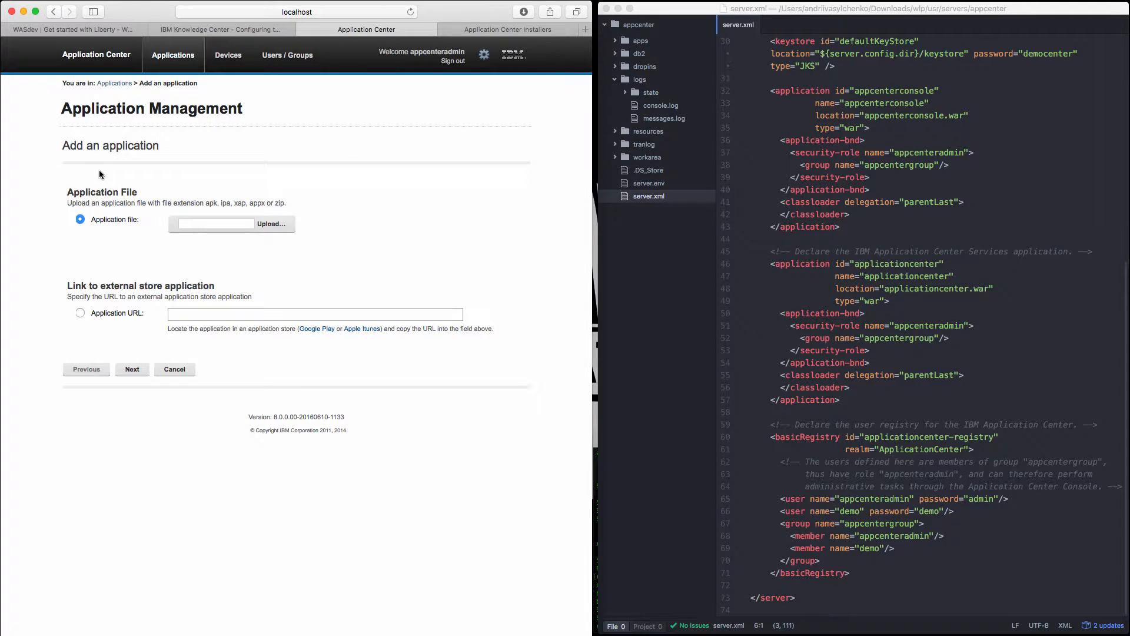
{"action": "left_click", "coordinate": [80, 313]}
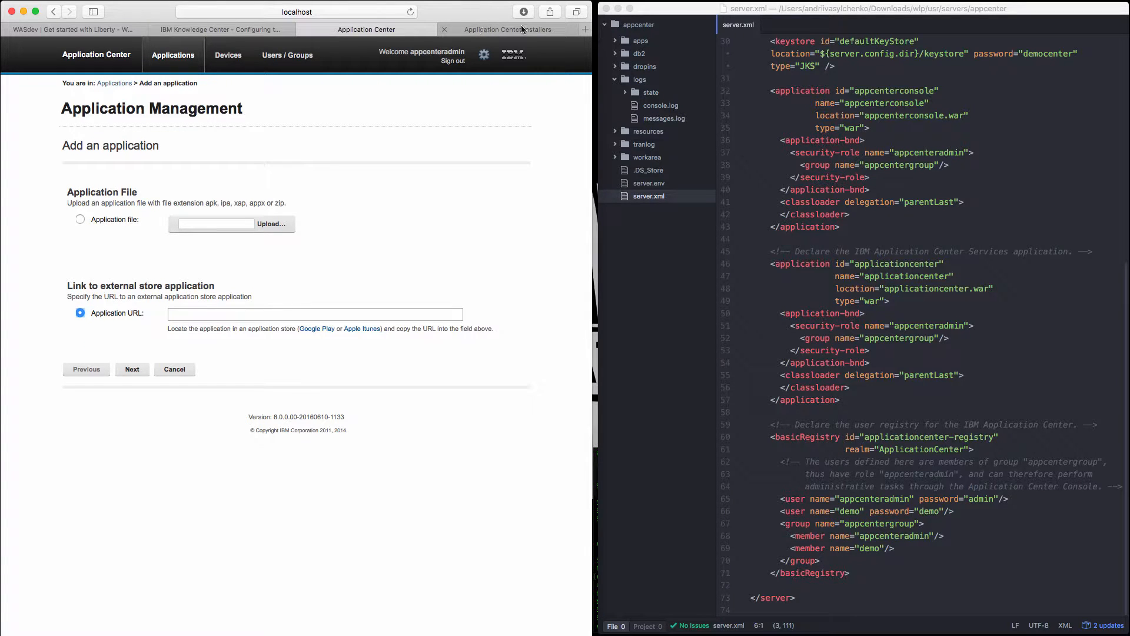
Search Google for "google play prisma" in a new tab and open the Prisma app's Google Play page.
{"action": "left_click", "coordinate": [585, 29]}
{"action": "type", "text": "goo"}
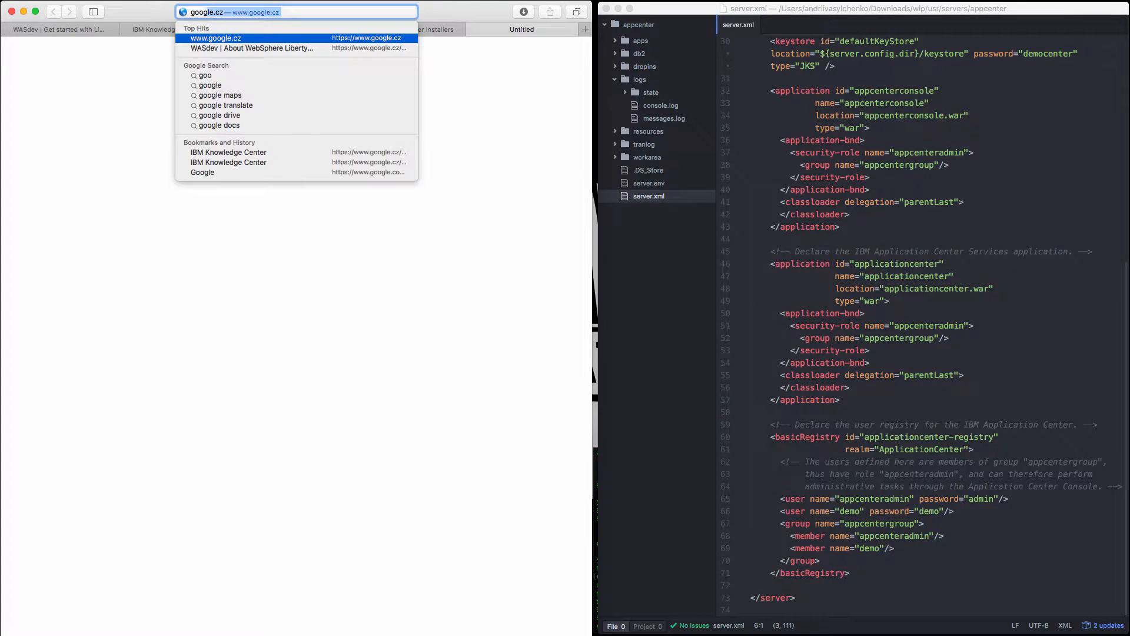
{"action": "type", "text": "gle play prisma"}
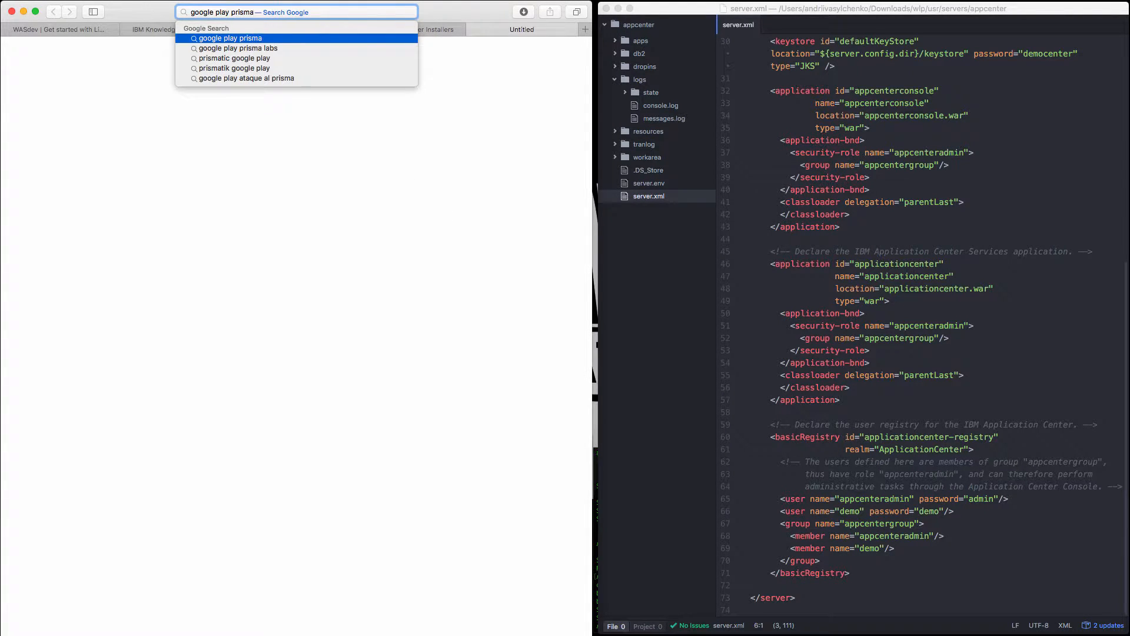
{"action": "key", "text": "Return"}
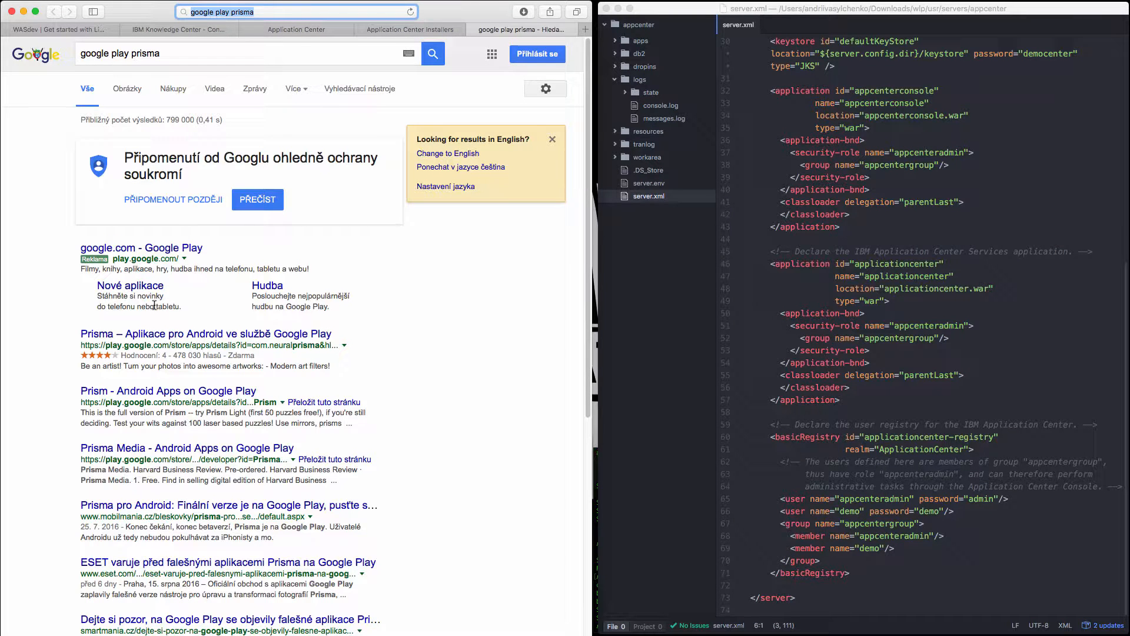
{"action": "left_click", "coordinate": [182, 334]}
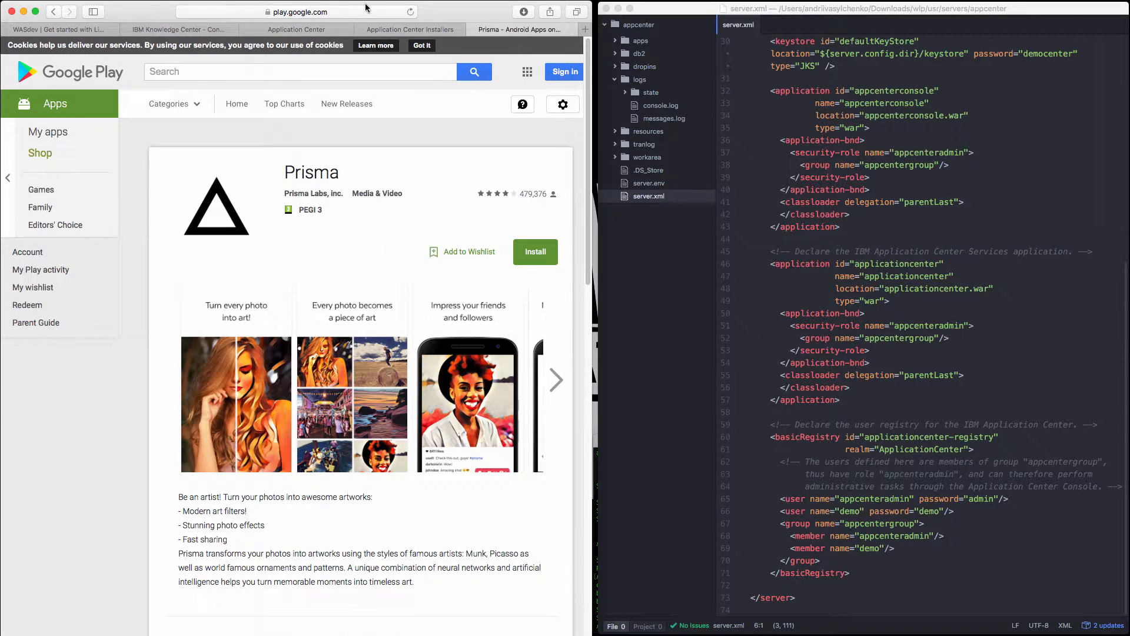
Copy Prisma's Google Play address into the new application's URL and proceed to the application details.
{"action": "left_click", "coordinate": [351, 12]}
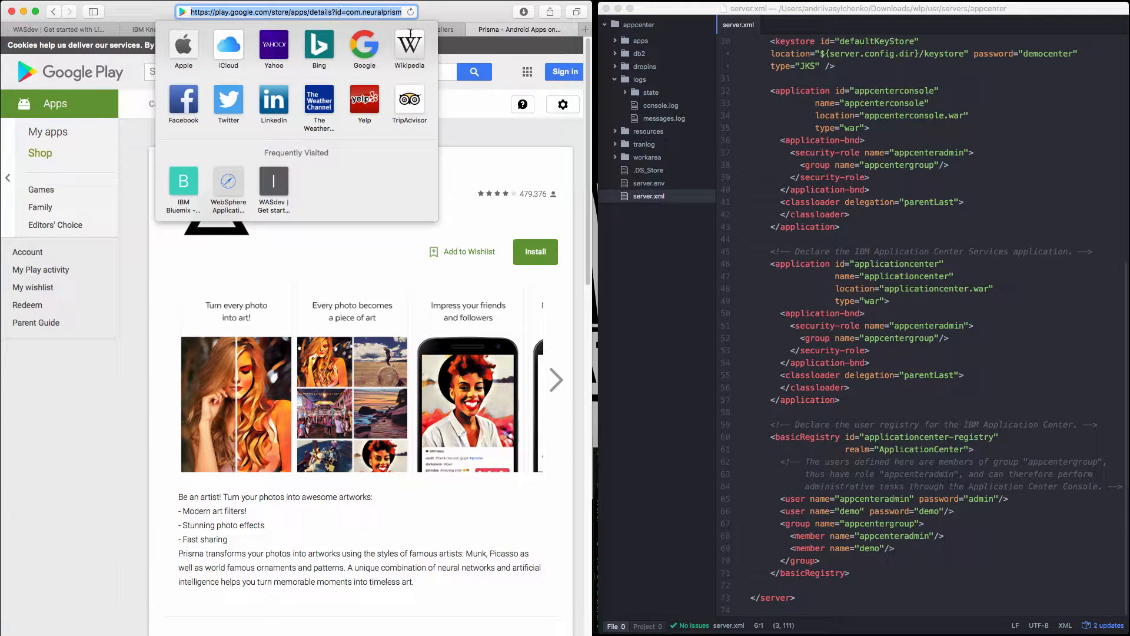
{"action": "left_click", "coordinate": [493, 11]}
{"action": "left_click", "coordinate": [268, 27]}
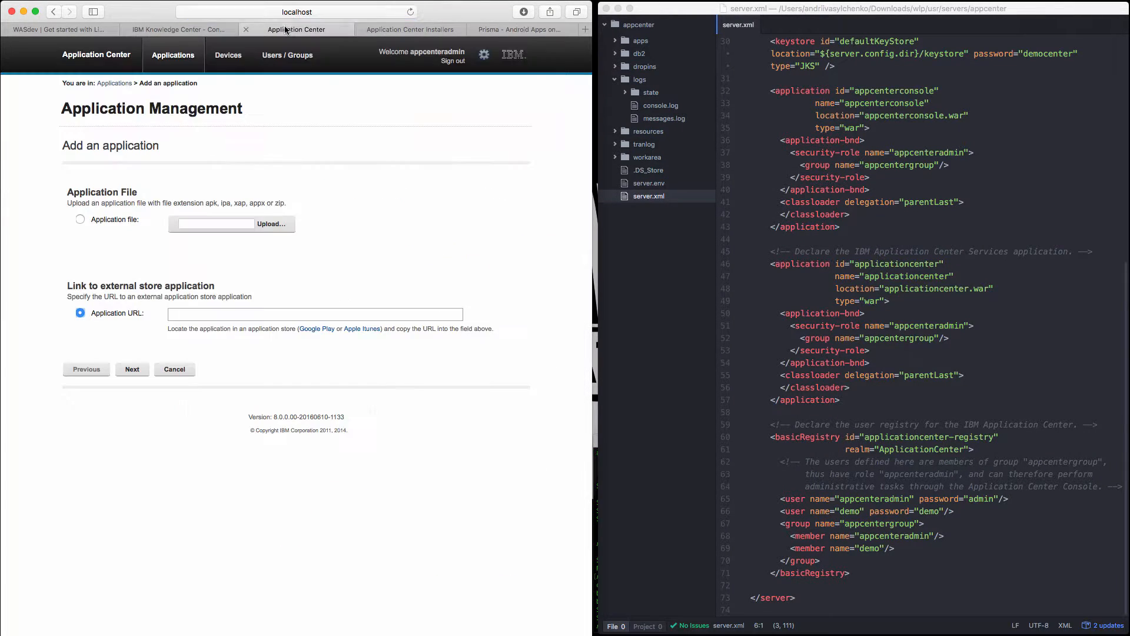
{"action": "type", "text": "https://play.google.com/store/apps/details?id=com.neuralprisma&hl=en"}
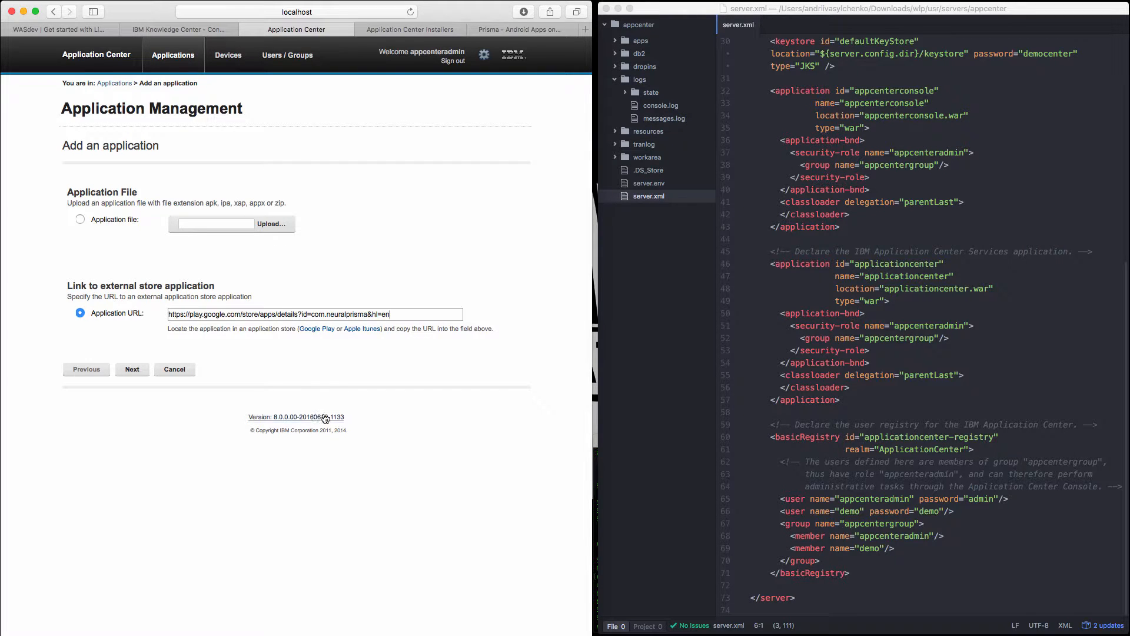
{"action": "left_click", "coordinate": [128, 371]}
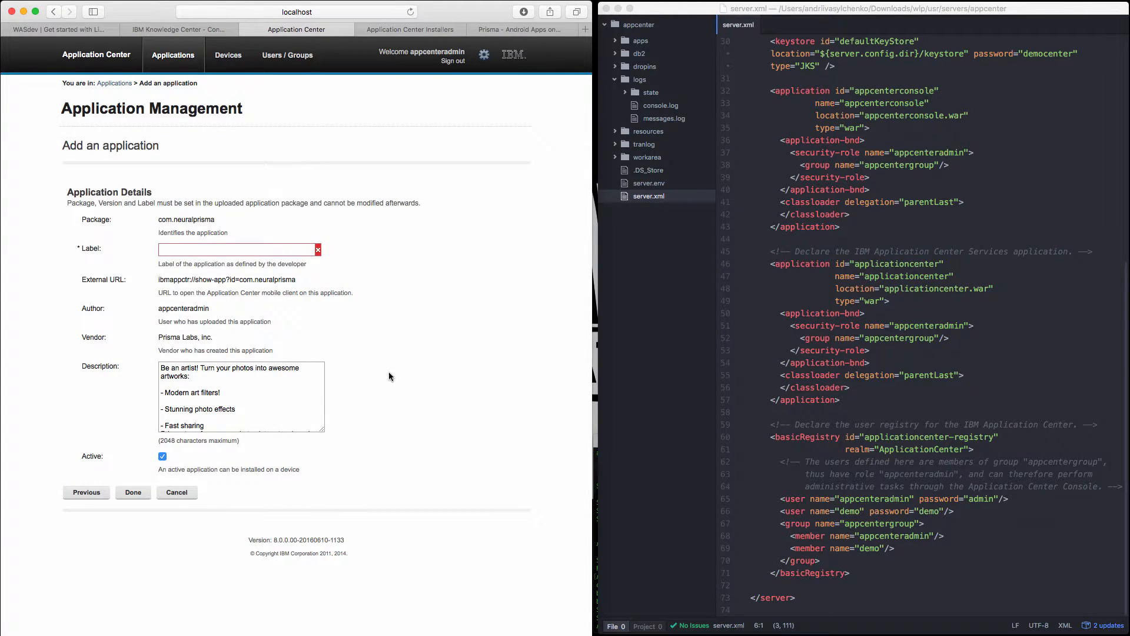
Label the Google Play application testApp and finish adding it.
{"action": "left_click", "coordinate": [244, 249]}
{"action": "type", "text": "testApp"}
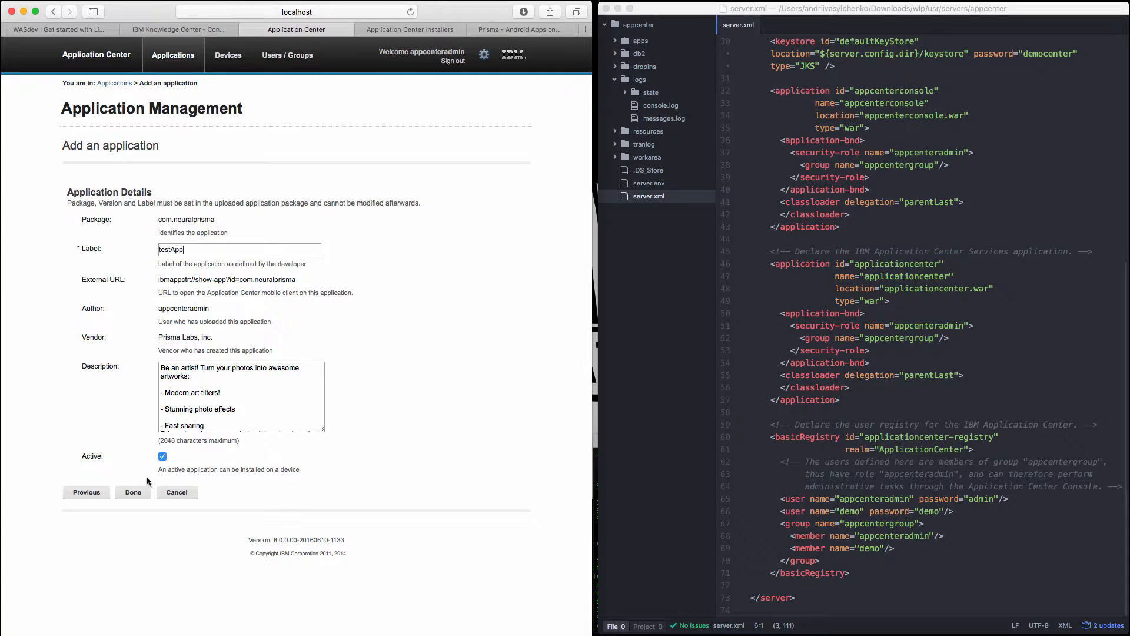
{"action": "left_click", "coordinate": [135, 494]}
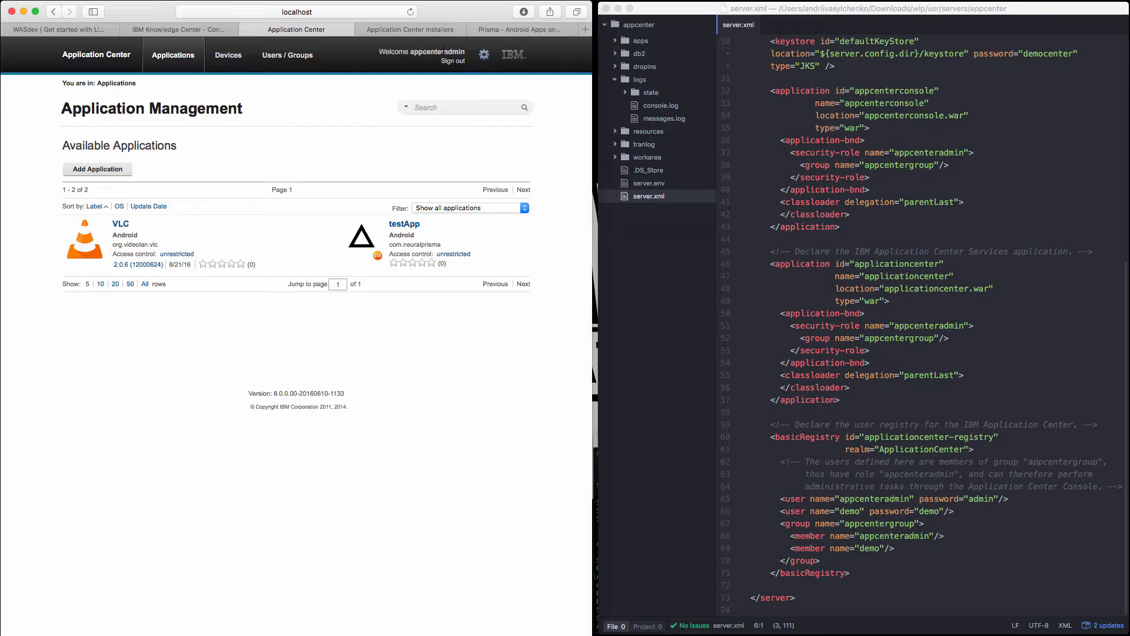
Search Google for "prisma itunes" in the Google Play tab and open the Prisma Art Photo Editor page on iTunes.
{"action": "left_click", "coordinate": [494, 29]}
{"action": "left_click", "coordinate": [336, 12]}
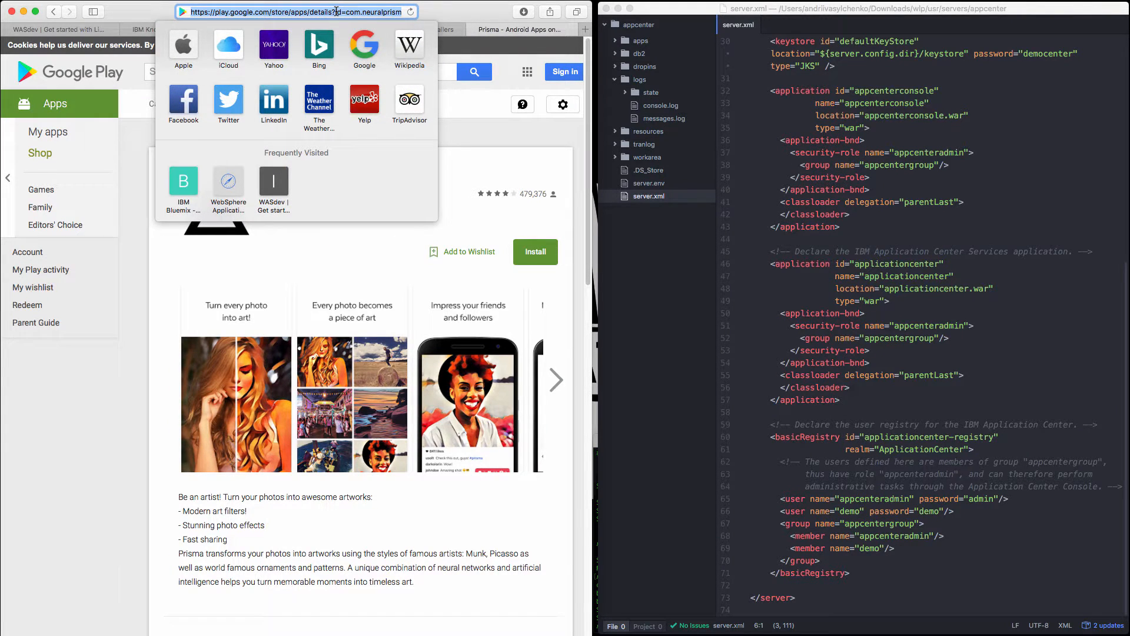
{"action": "type", "text": "prisma itun"}
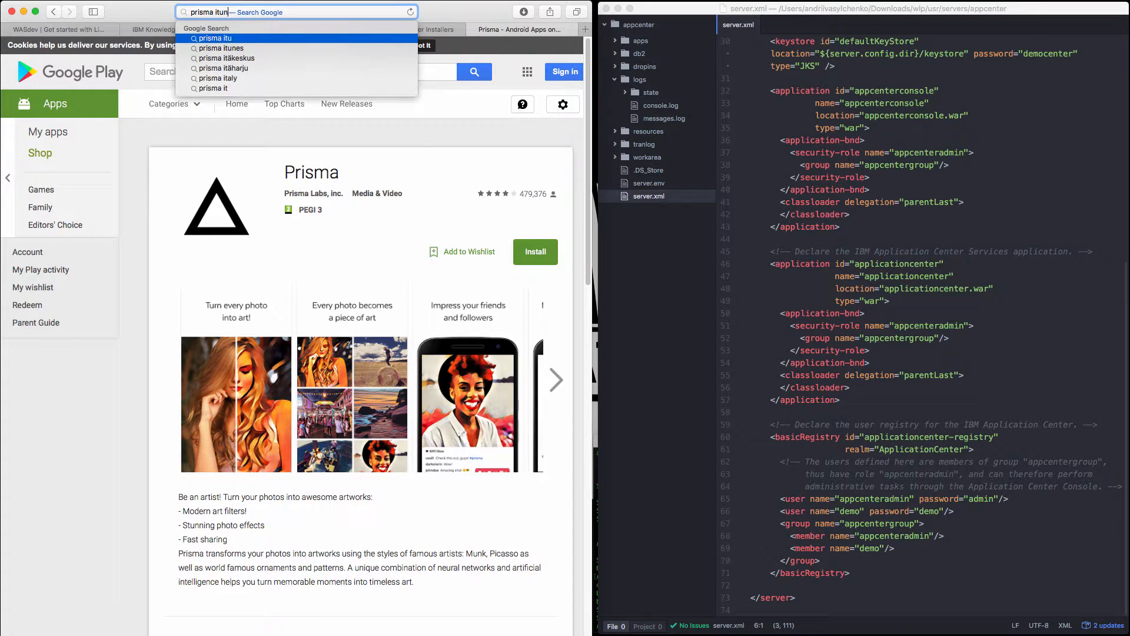
{"action": "type", "text": "es"}
{"action": "key", "text": "Return"}
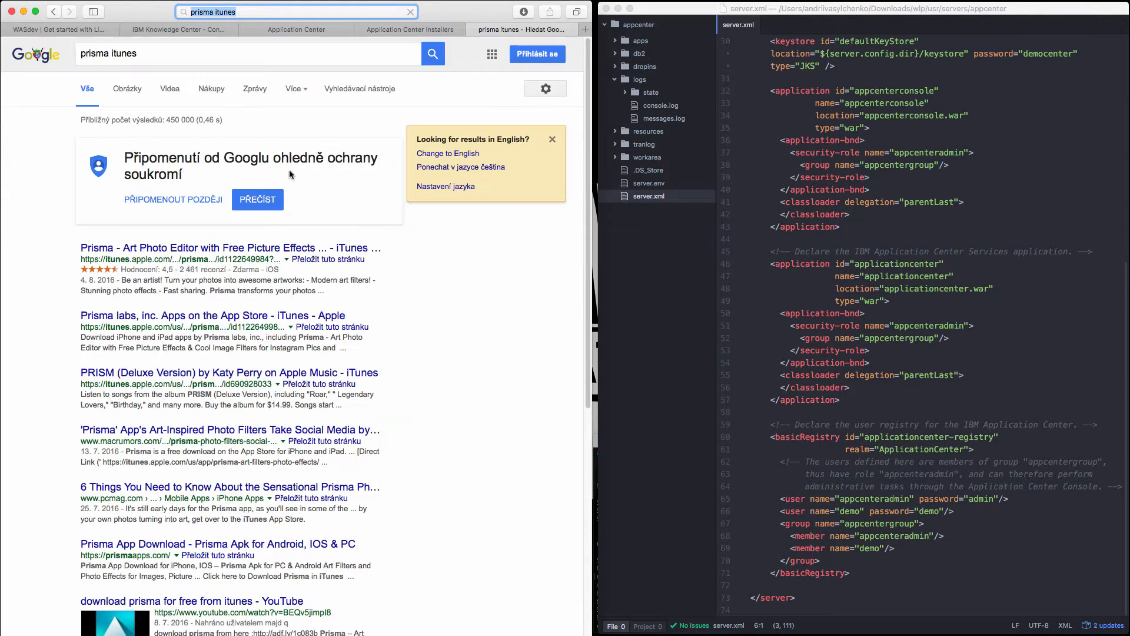
{"action": "left_click", "coordinate": [165, 247]}
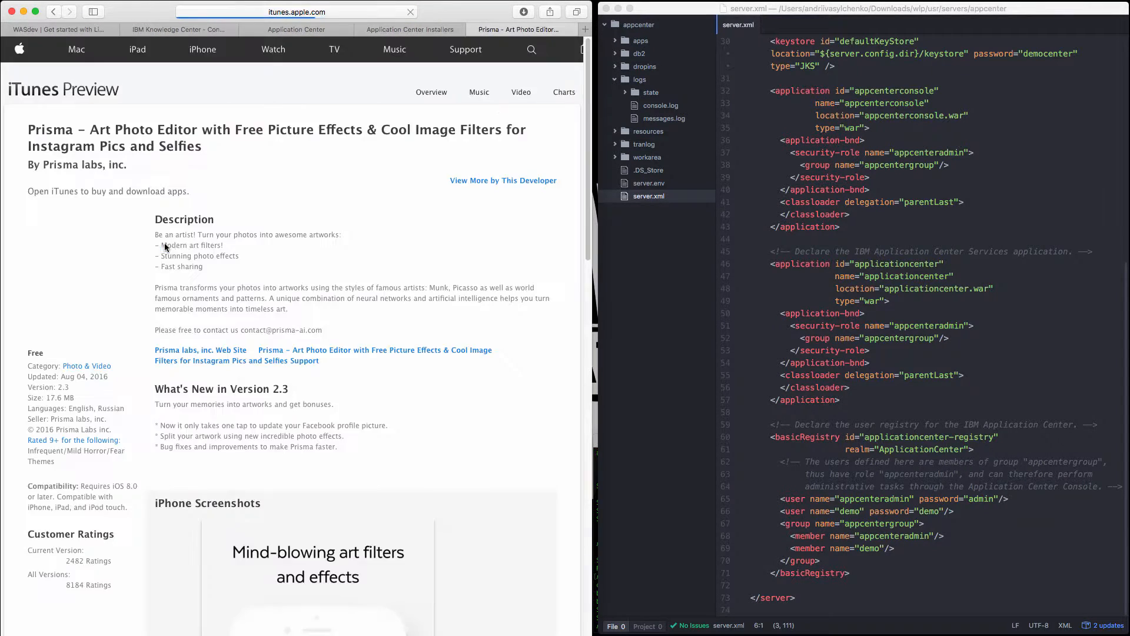
Add another application in the console using Prisma's copied iTunes address as the application URL, and proceed to its details.
{"action": "left_click", "coordinate": [328, 12]}
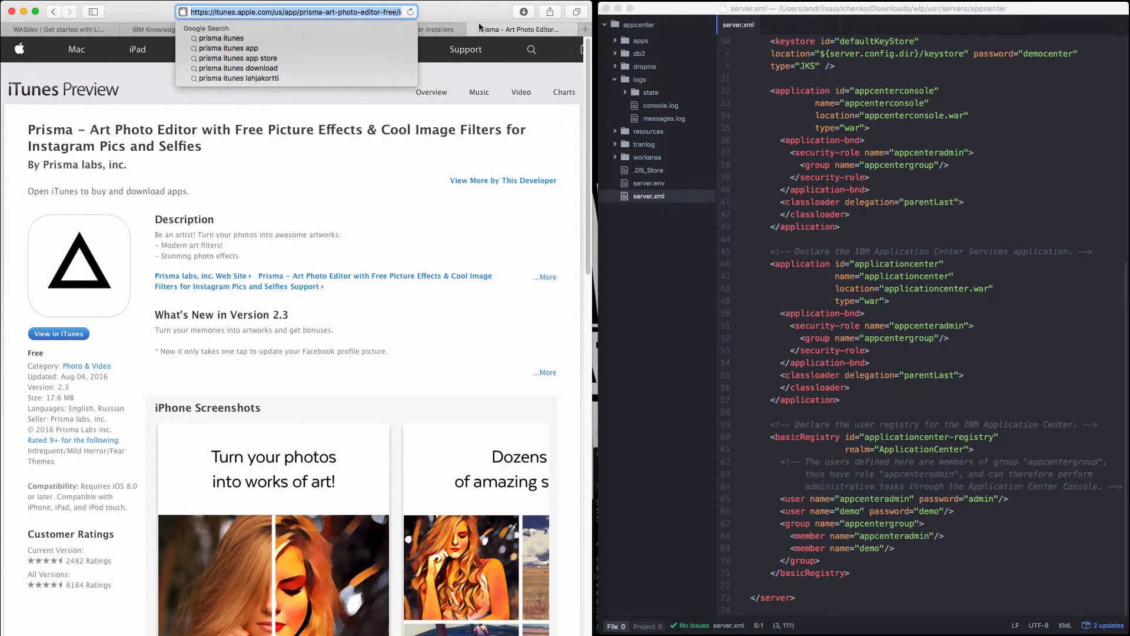
{"action": "key", "text": "Escape"}
{"action": "left_click", "coordinate": [268, 31]}
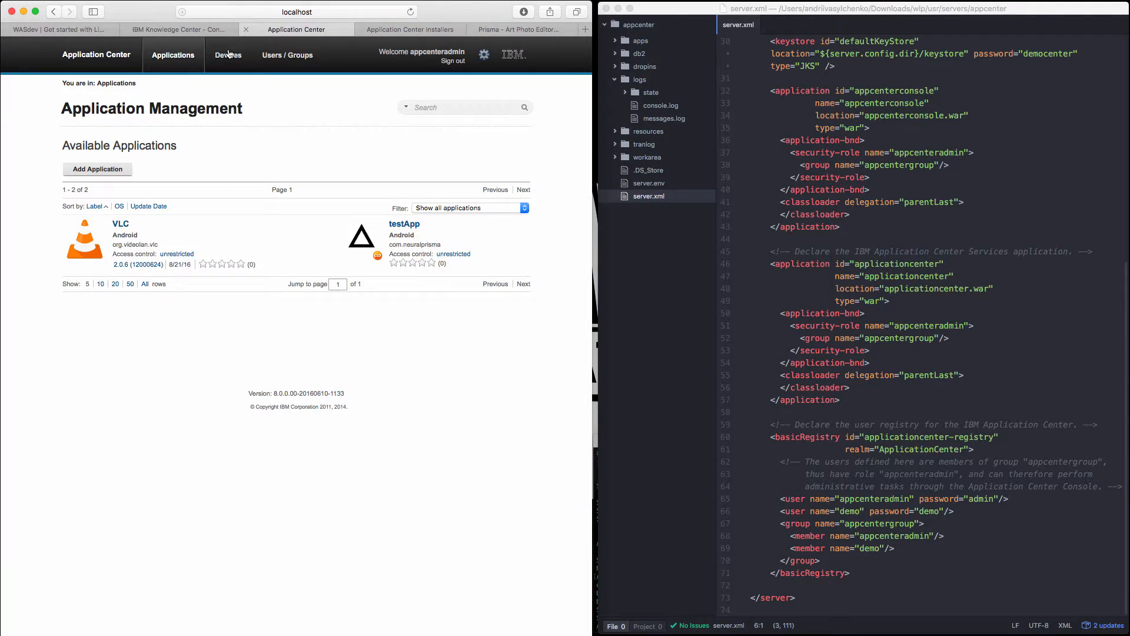
{"action": "left_click", "coordinate": [119, 172]}
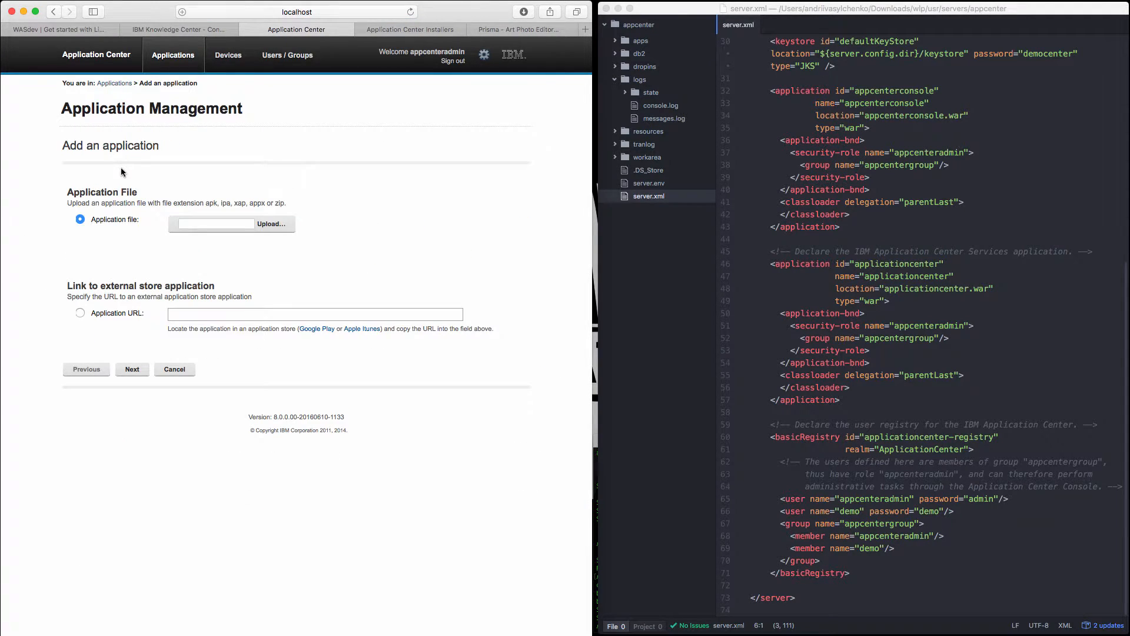
{"action": "left_click", "coordinate": [114, 315]}
{"action": "key", "text": "super+v"}
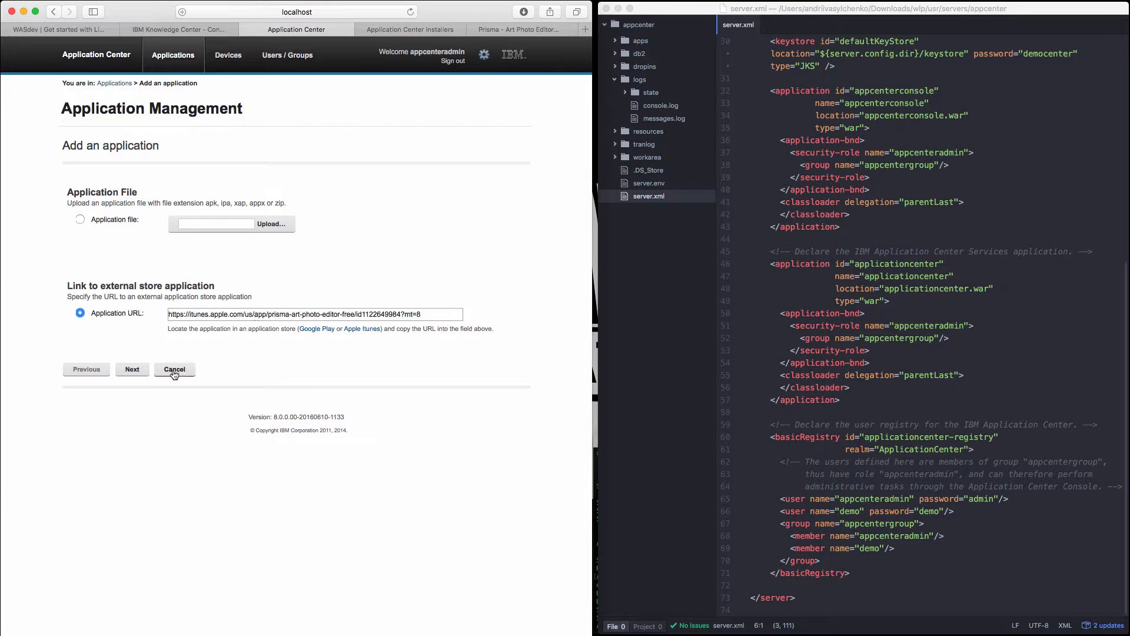
{"action": "left_click", "coordinate": [140, 372]}
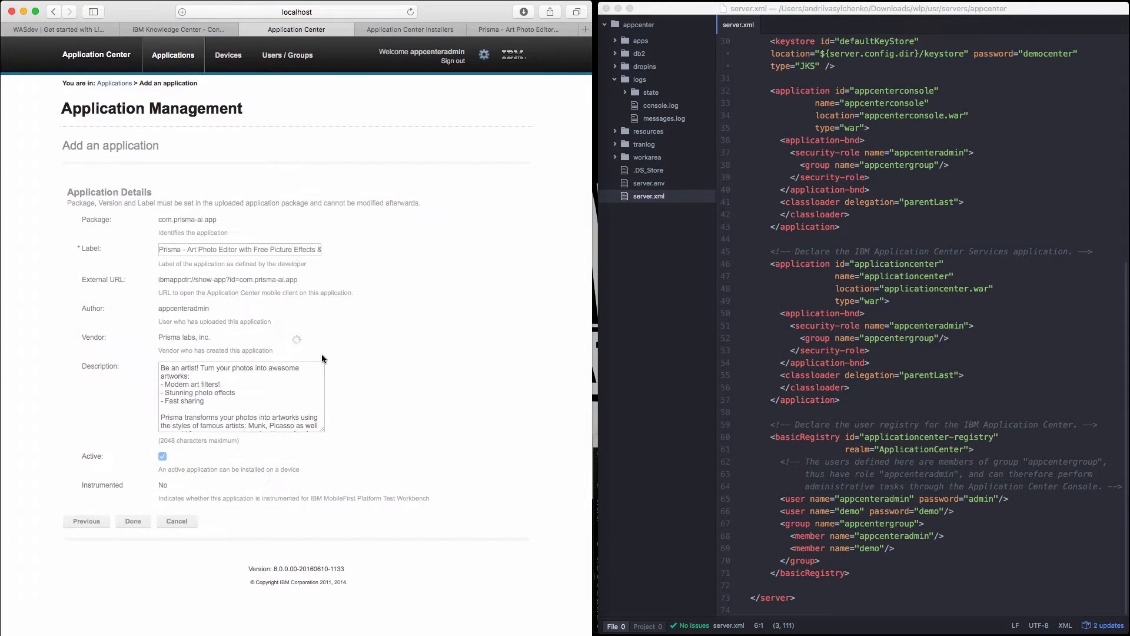
Replace the iTunes application's label with "Prisma iOS" and finish adding it.
{"action": "left_click", "coordinate": [186, 249]}
{"action": "scroll", "coordinate": [225, 249], "scroll_direction": "right", "scroll_amount": 5}
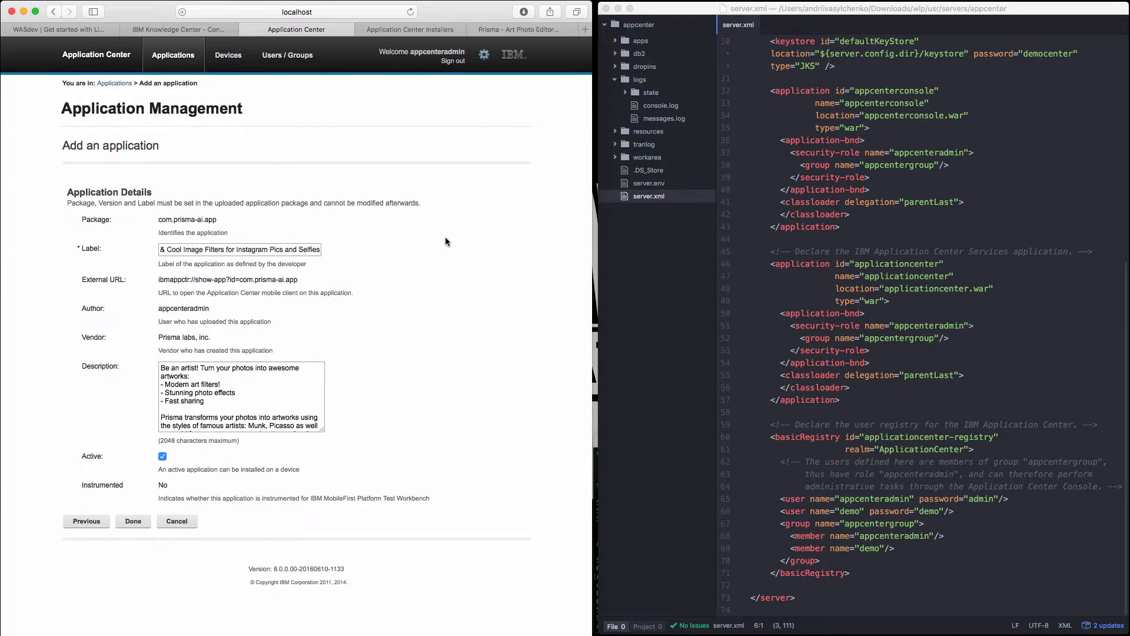
{"action": "triple_click", "coordinate": [264, 244]}
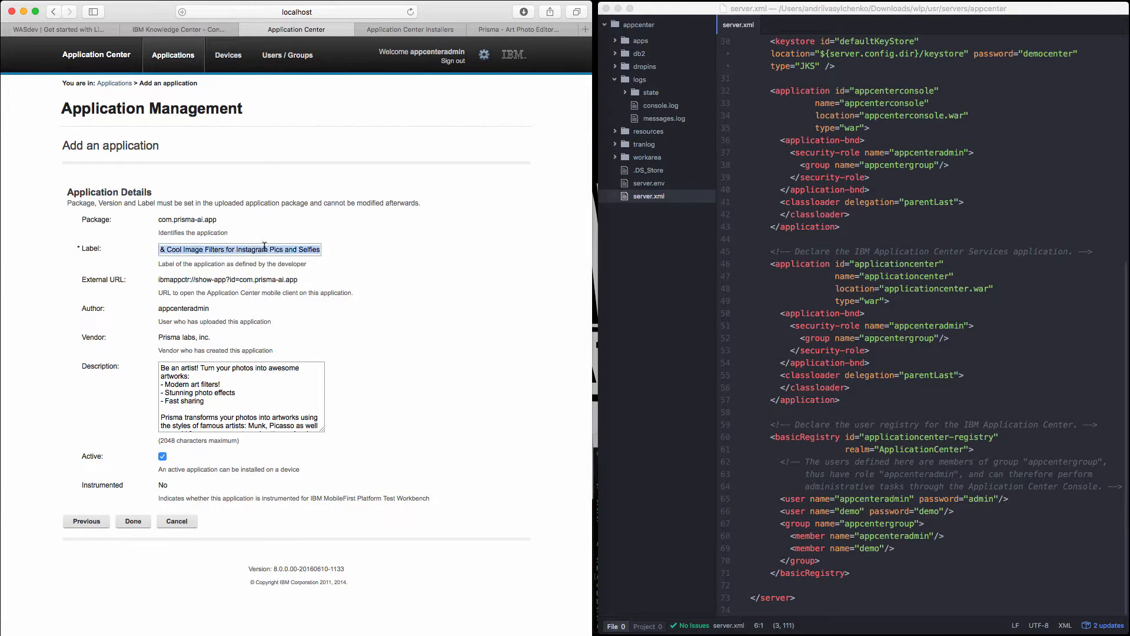
{"action": "type", "text": "Prisma"}
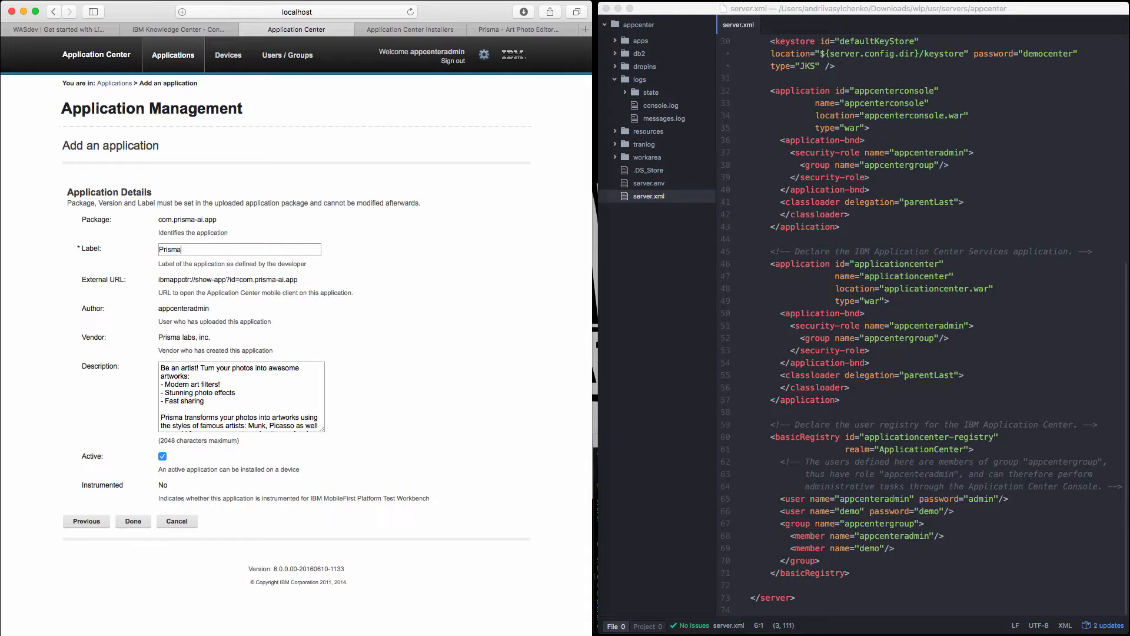
{"action": "type", "text": " iOS"}
{"action": "left_click", "coordinate": [135, 522]}
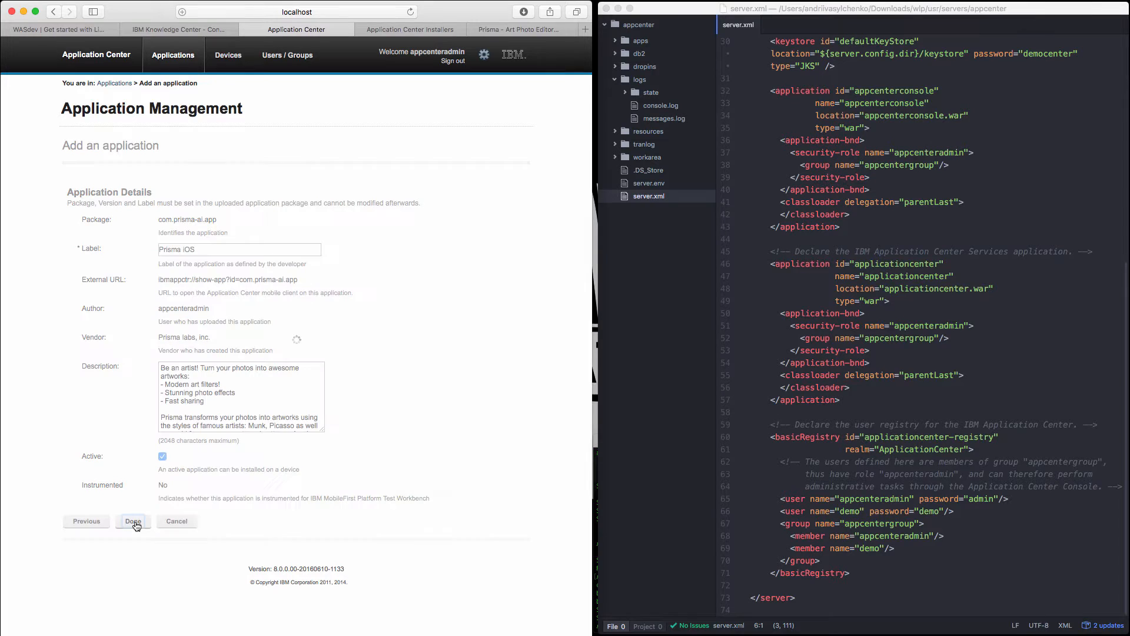